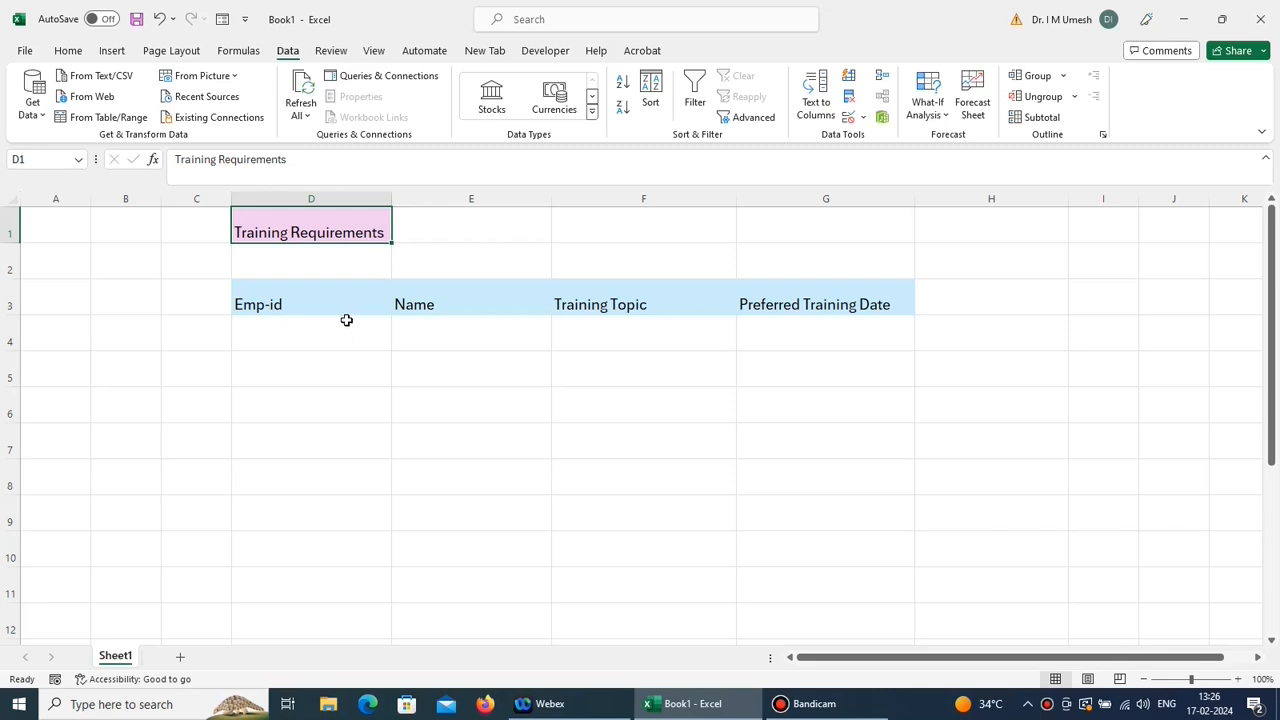
{"action": "left_click", "coordinate": [344, 311]}
{"action": "left_click", "coordinate": [467, 308]}
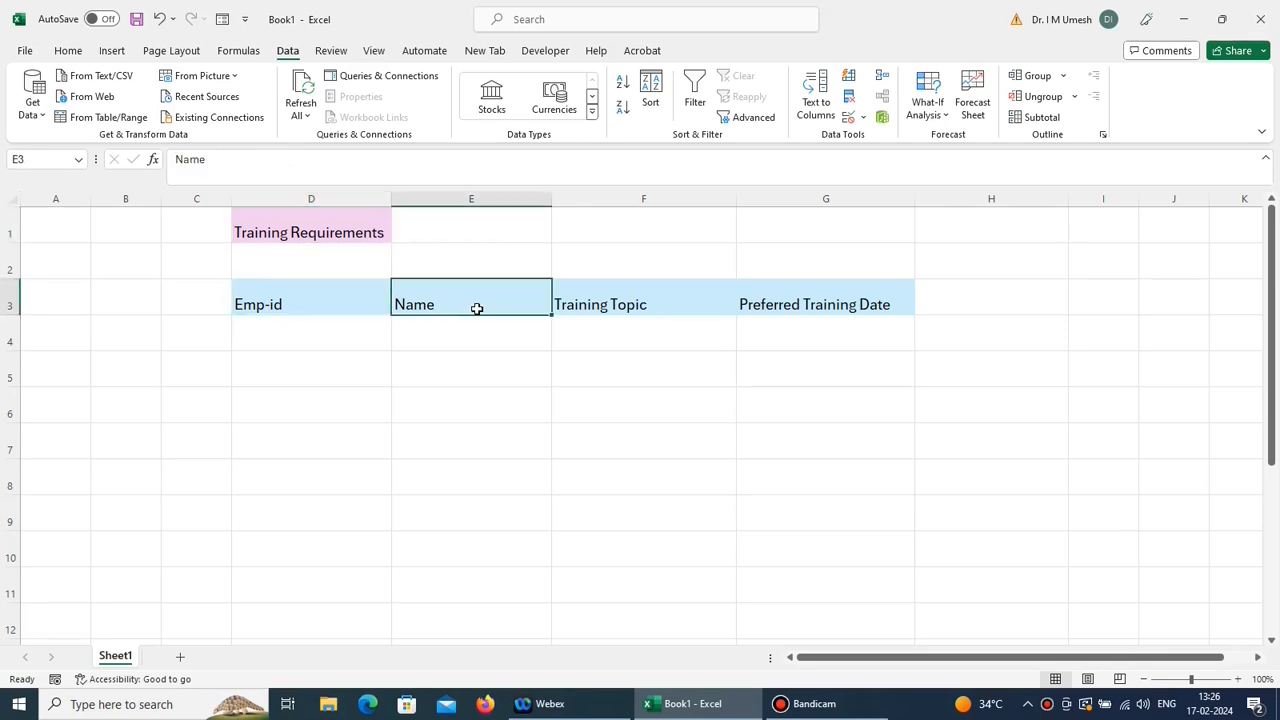
{"action": "left_click", "coordinate": [645, 306]}
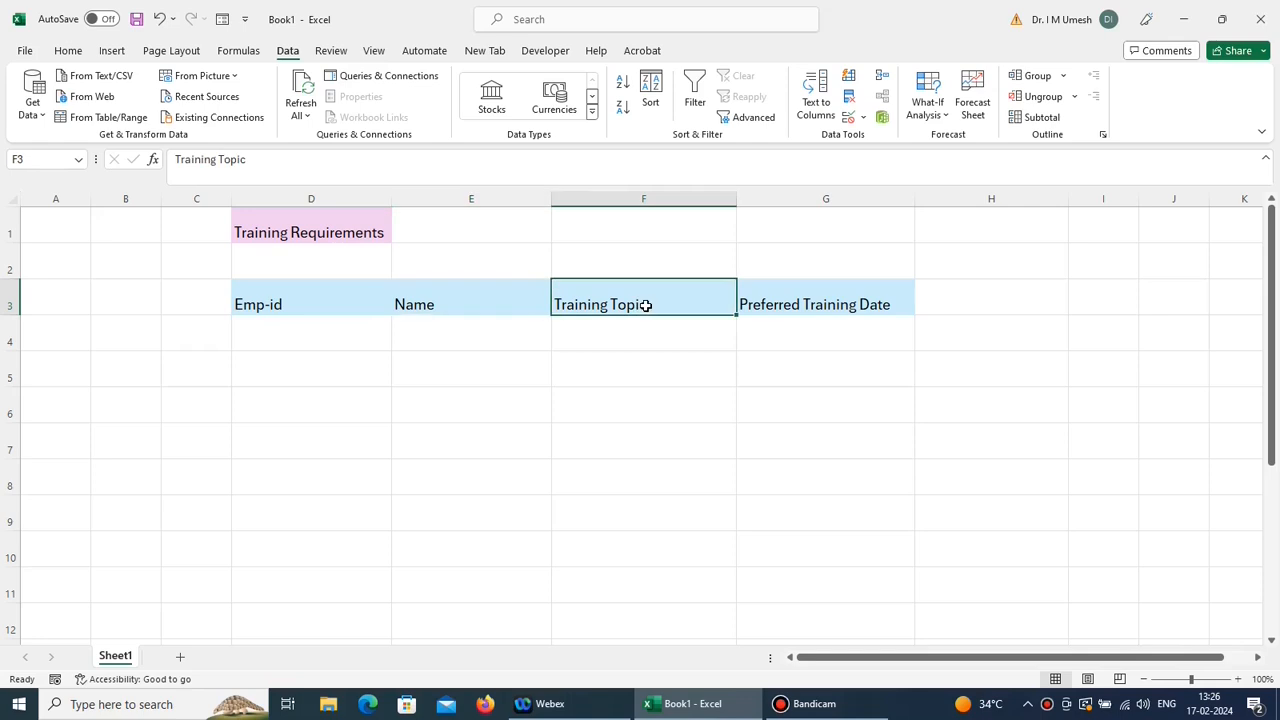
{"action": "left_click", "coordinate": [828, 307]}
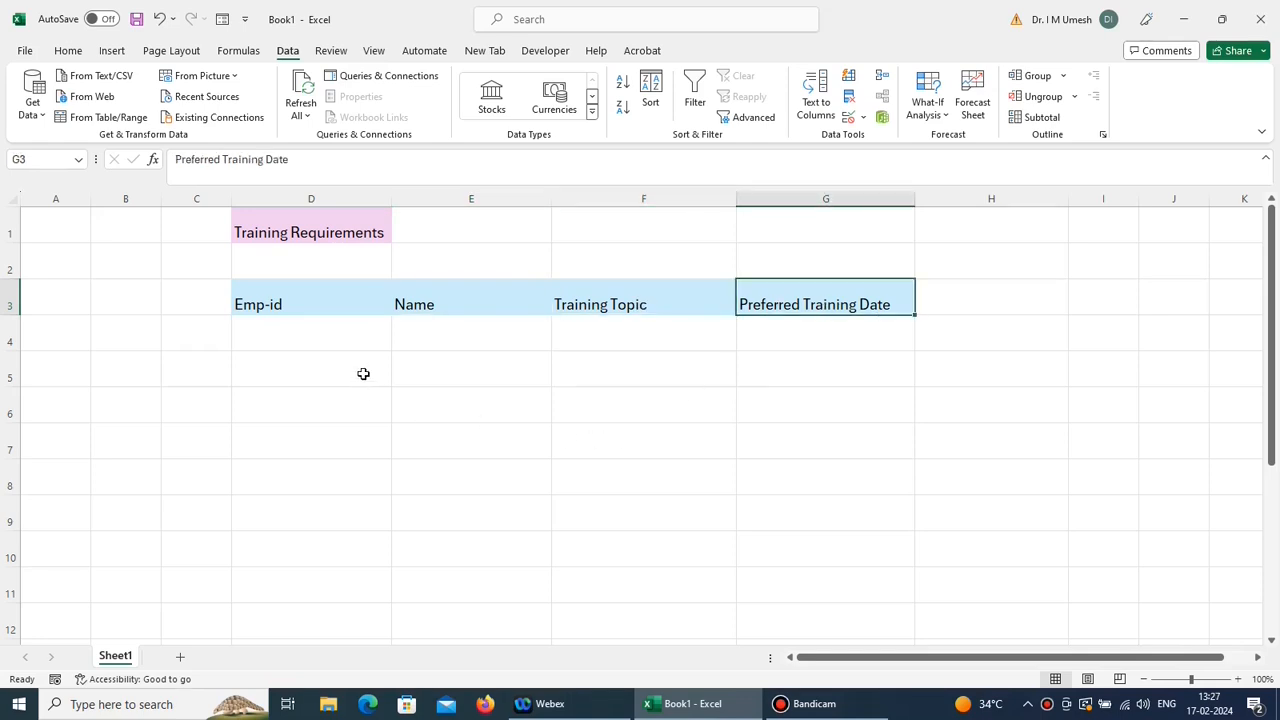
Step: Restrict the Emp-id cells D4:D11 to whole numbers between 100 and 200 with data validation
{"action": "left_click_drag", "start_coordinate": [353, 347], "coordinate": [339, 580]}
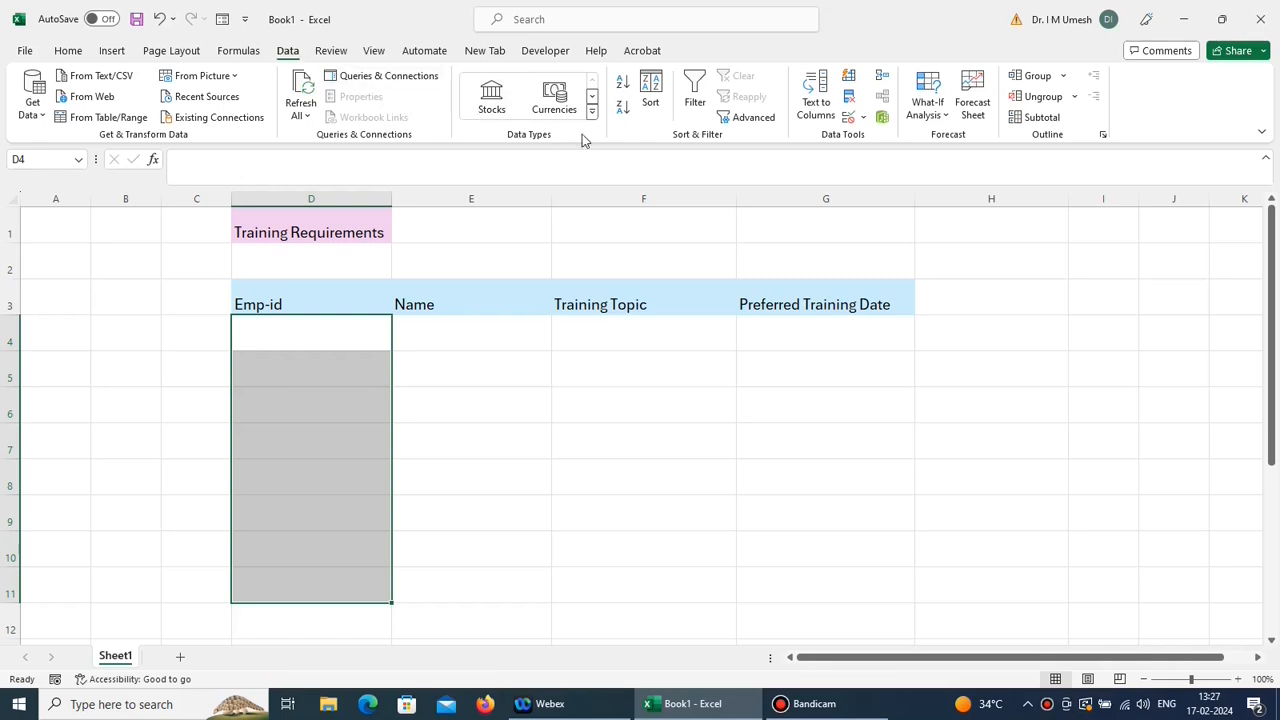
{"action": "left_click", "coordinate": [863, 118]}
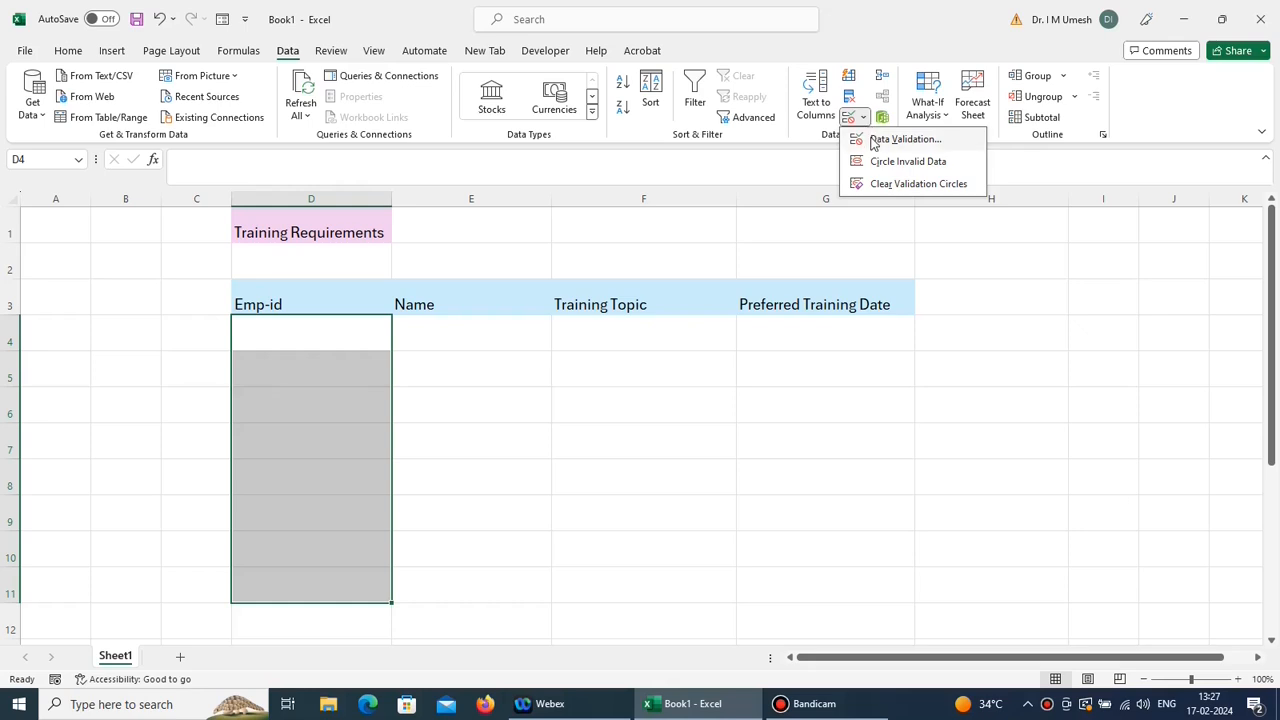
{"action": "left_click", "coordinate": [873, 143]}
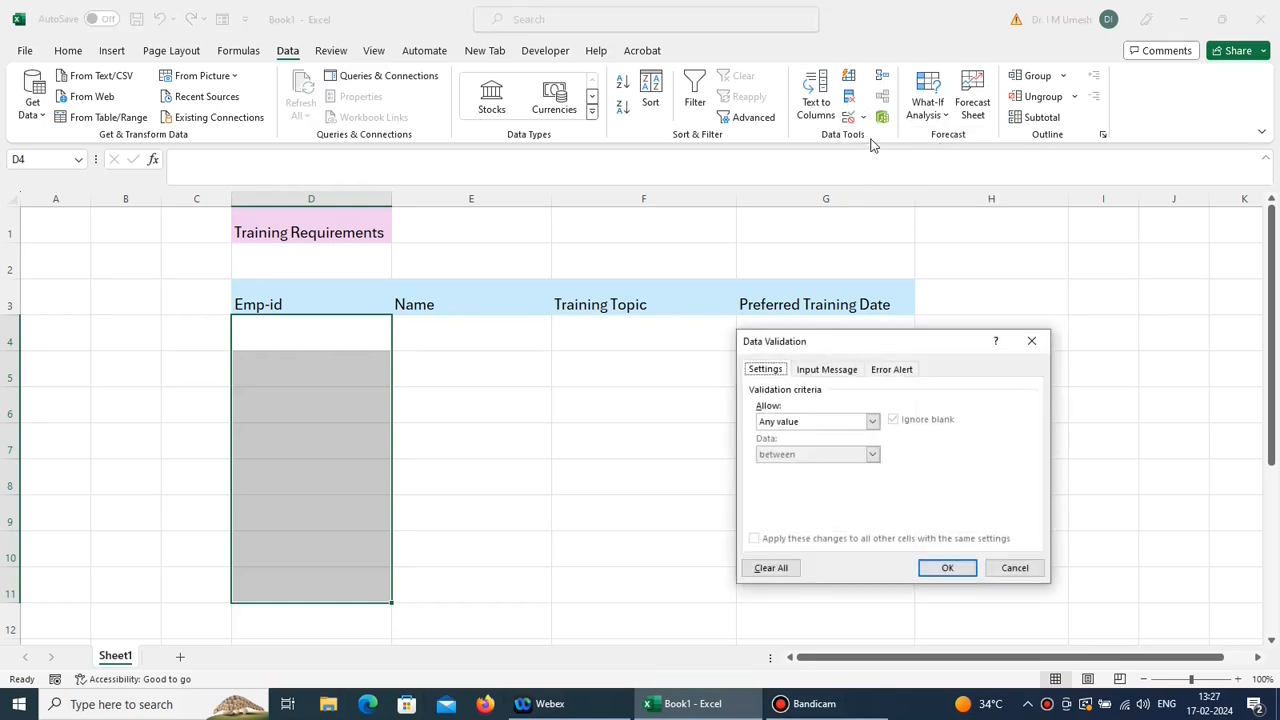
{"action": "left_click", "coordinate": [872, 422]}
{"action": "left_click", "coordinate": [818, 447]}
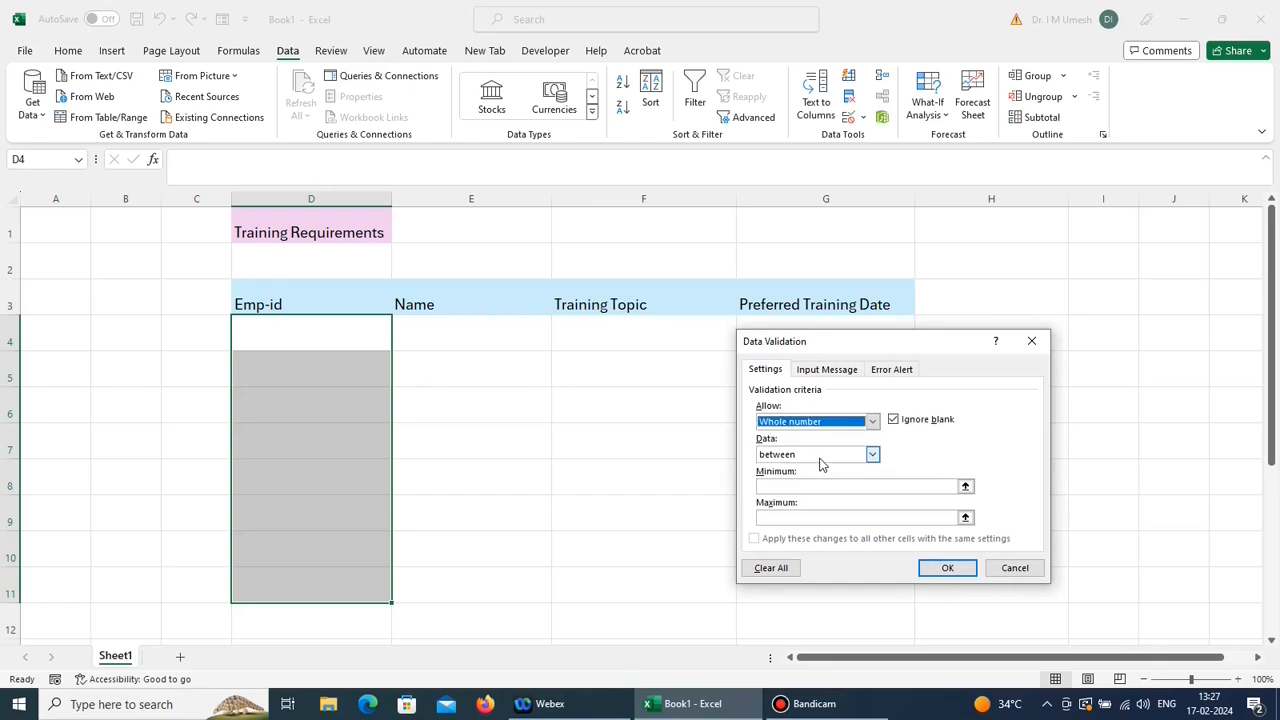
{"action": "left_click", "coordinate": [818, 488]}
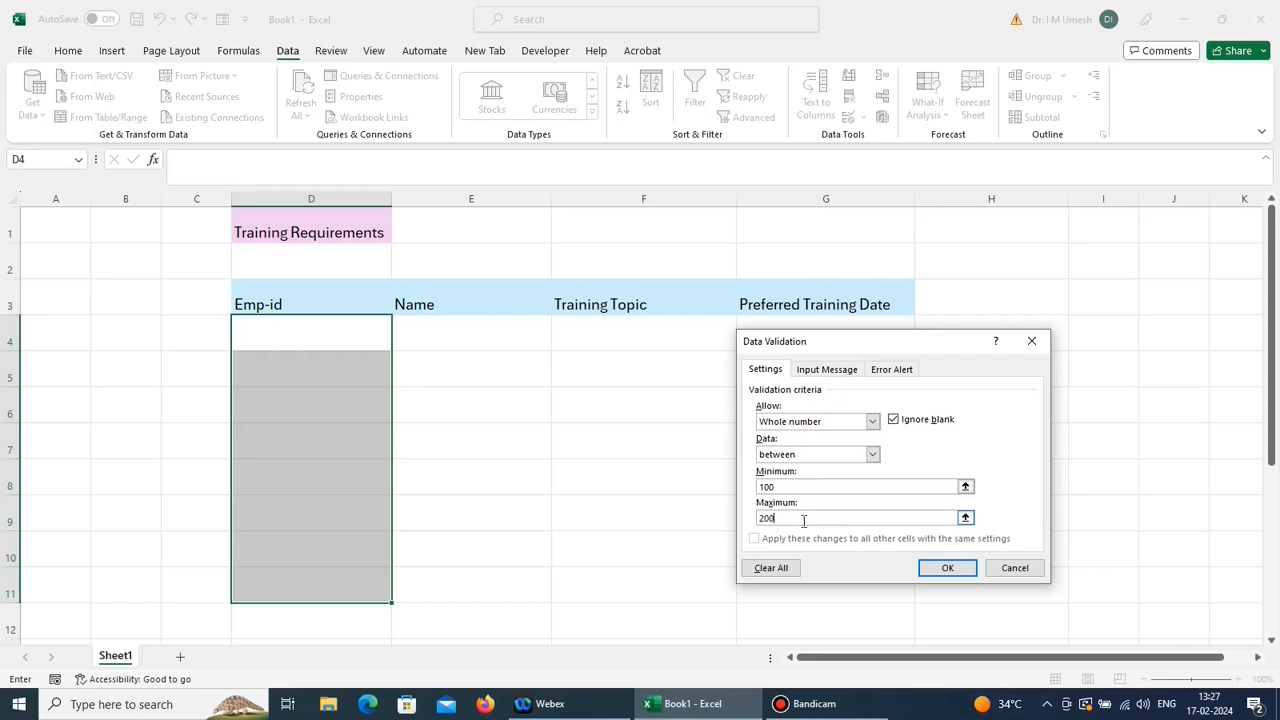
{"action": "left_click", "coordinate": [945, 568]}
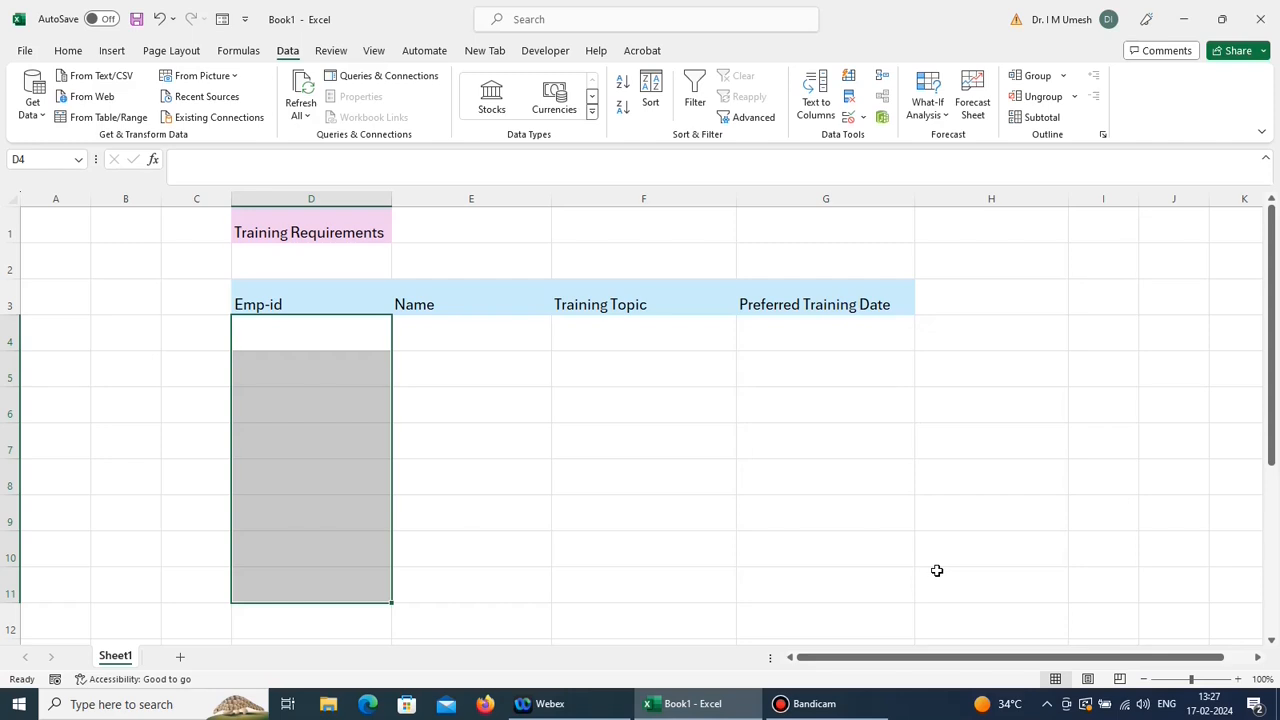
Step: Enter 100 in D4 and 200 in D5 of the Emp-id column
{"action": "left_click", "coordinate": [326, 341]}
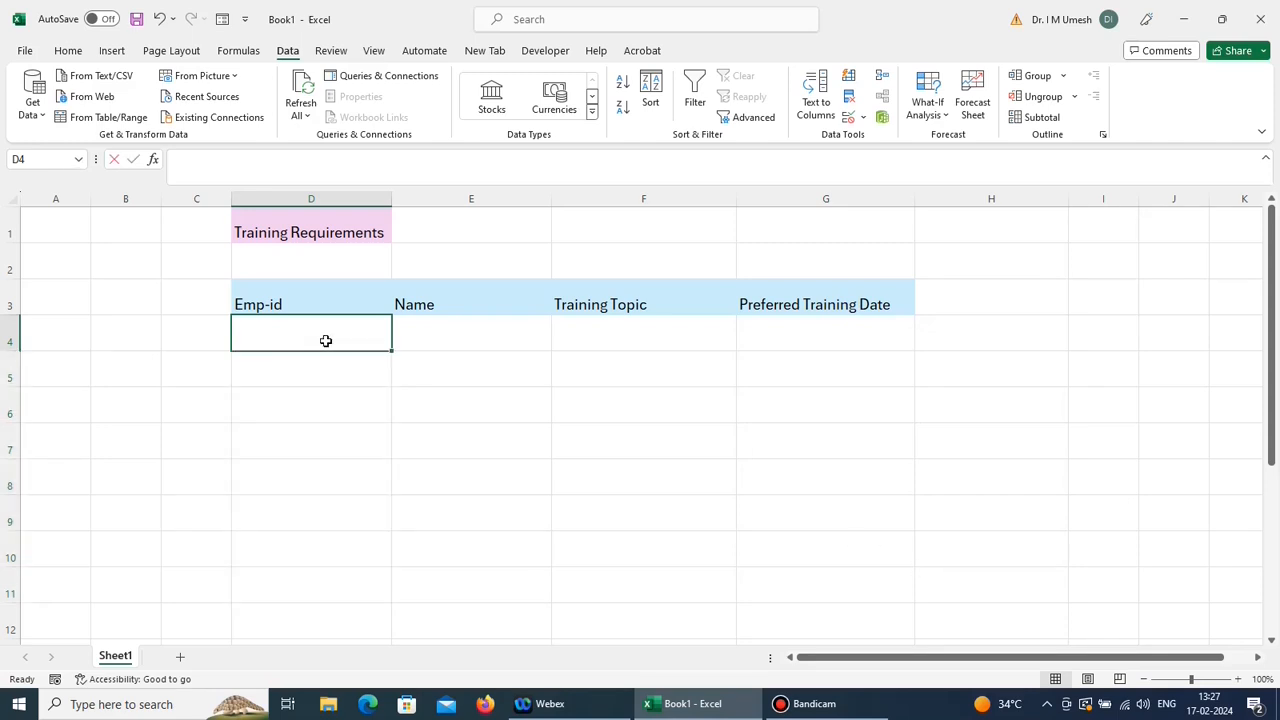
{"action": "type", "text": "100"}
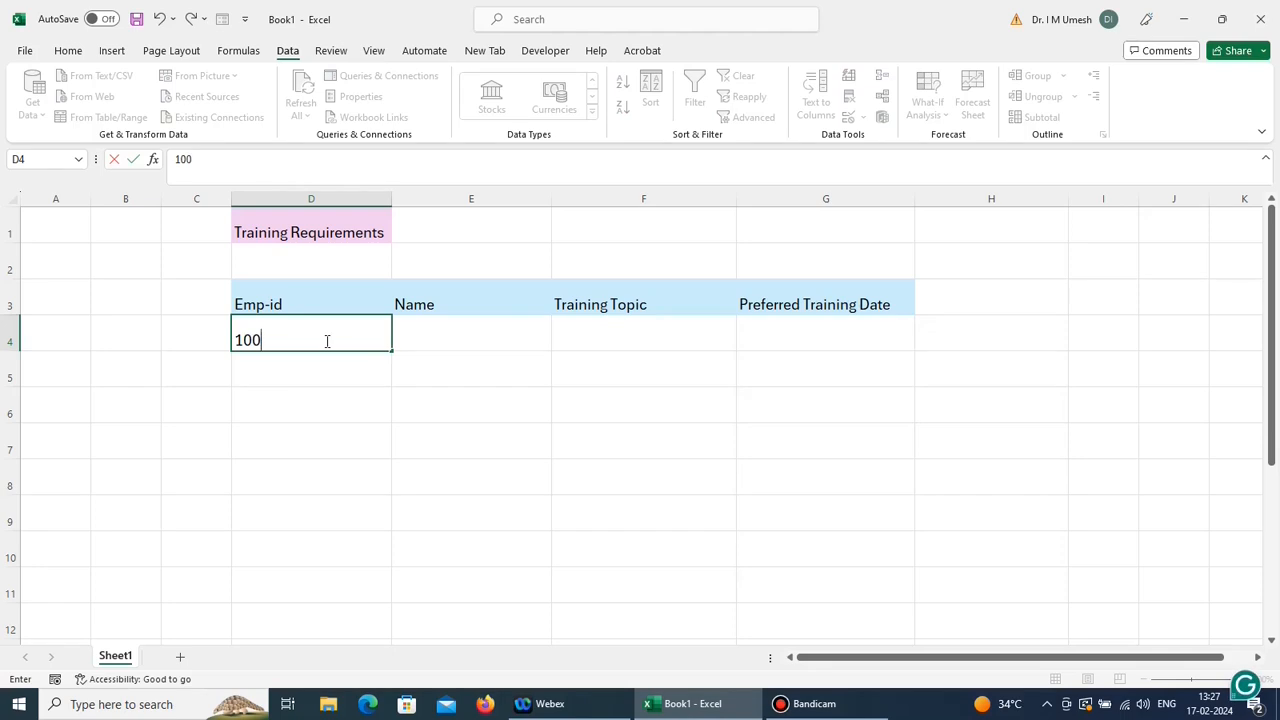
{"action": "key", "text": "Return"}
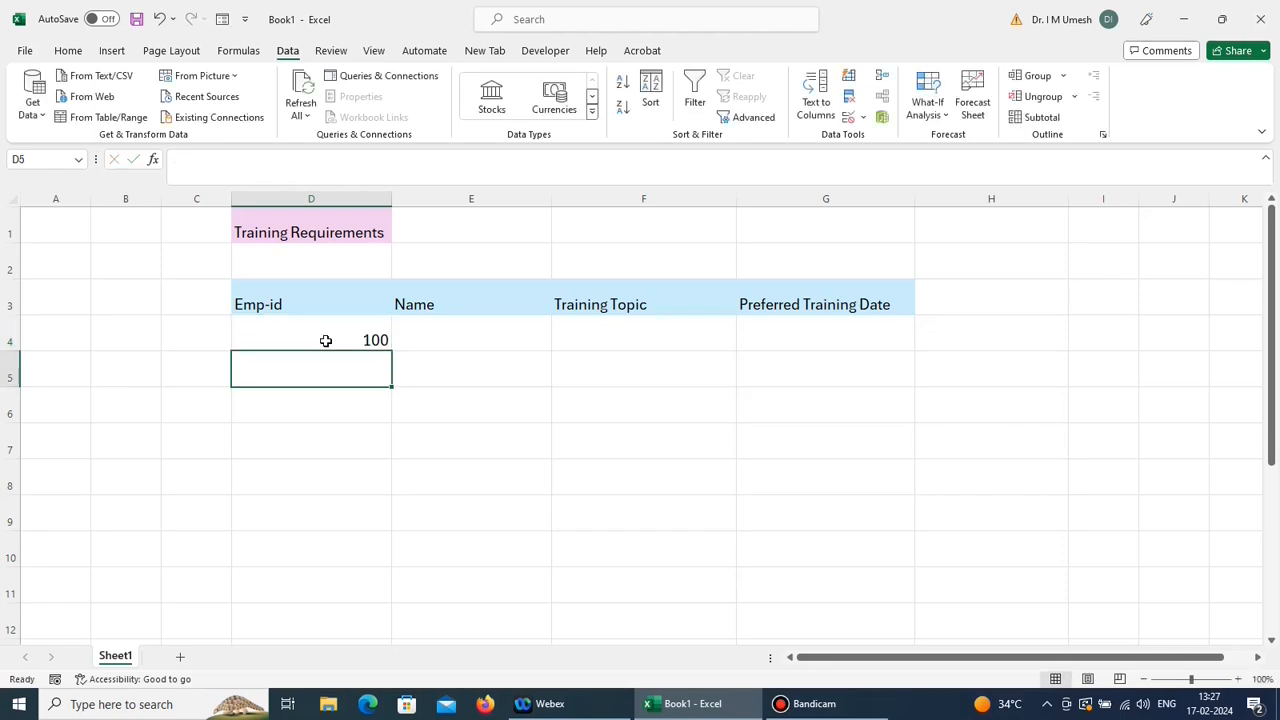
{"action": "type", "text": "200"}
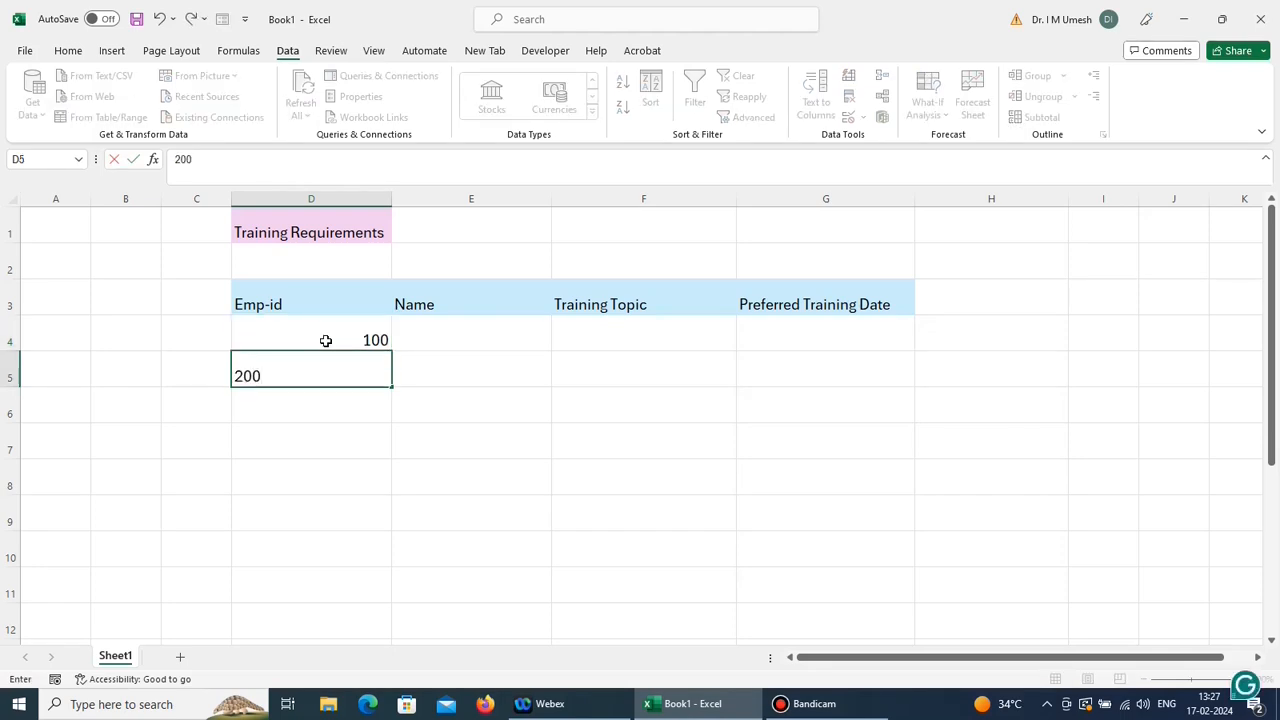
{"action": "key", "text": "Return"}
Step: Try to enter 203 in D6 to test the whole-number rule, and cancel the entry
{"action": "type", "text": "203"}
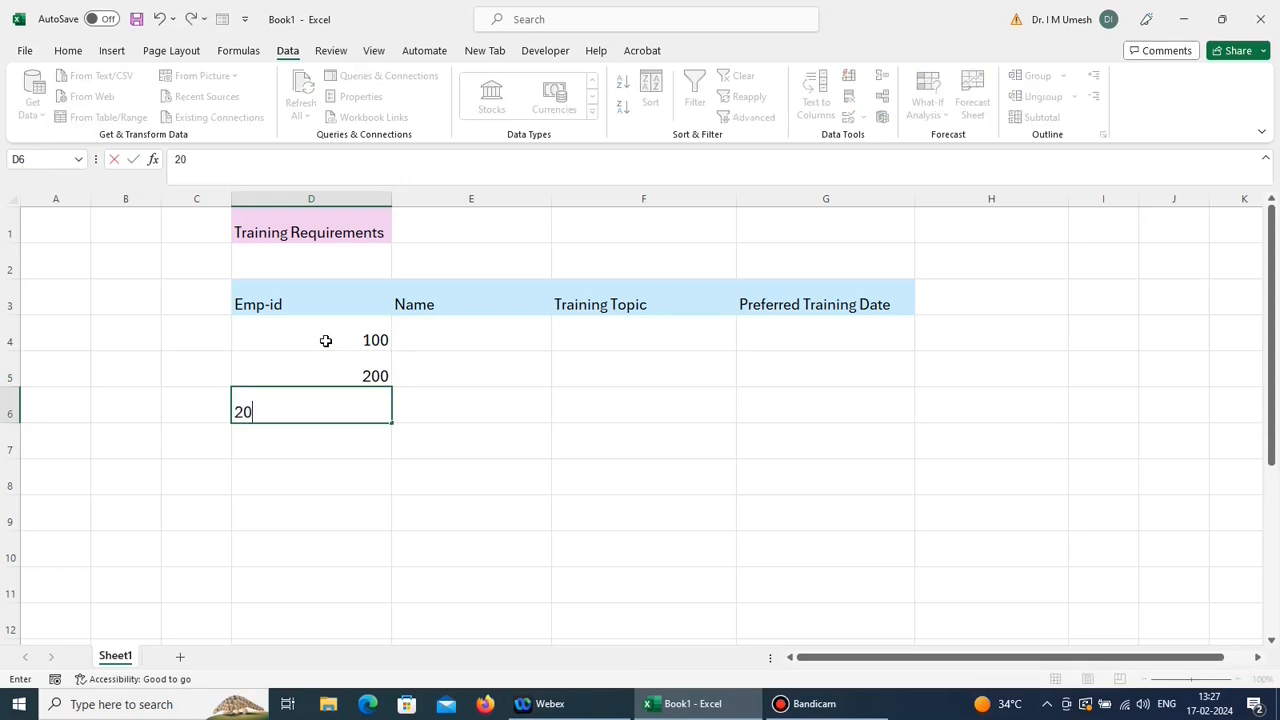
{"action": "key", "text": "Return"}
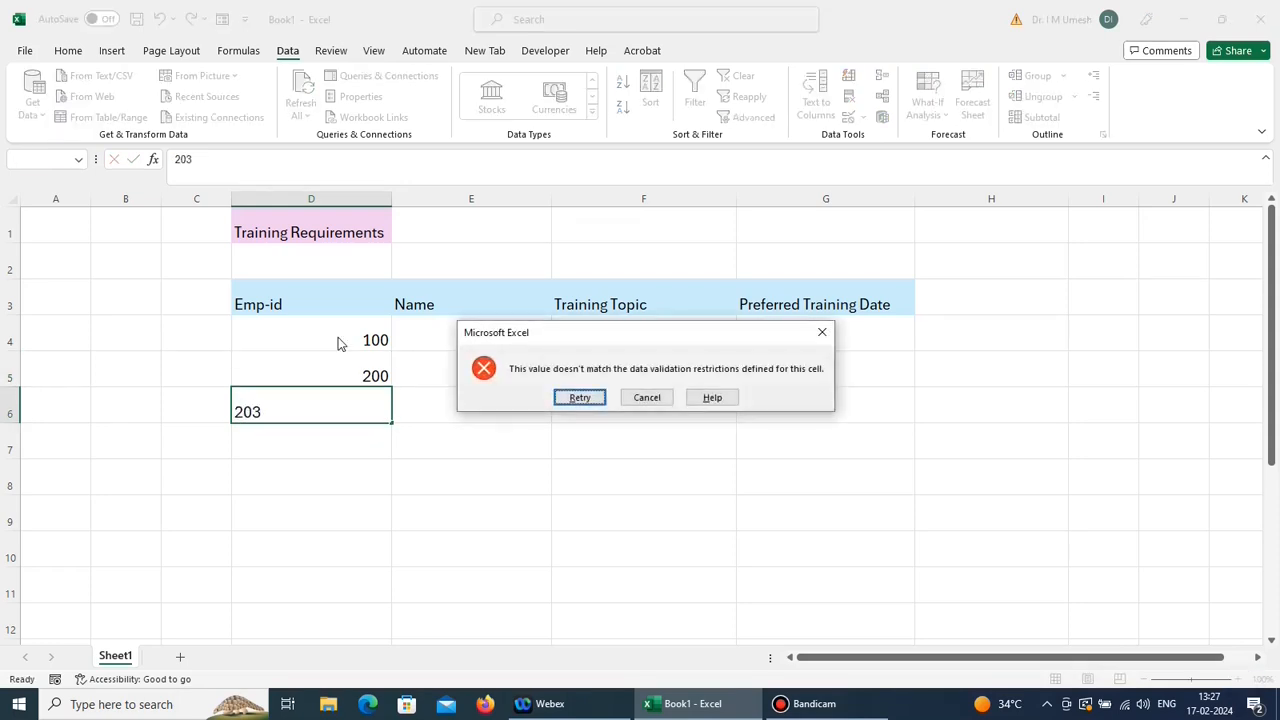
{"action": "left_click", "coordinate": [651, 398]}
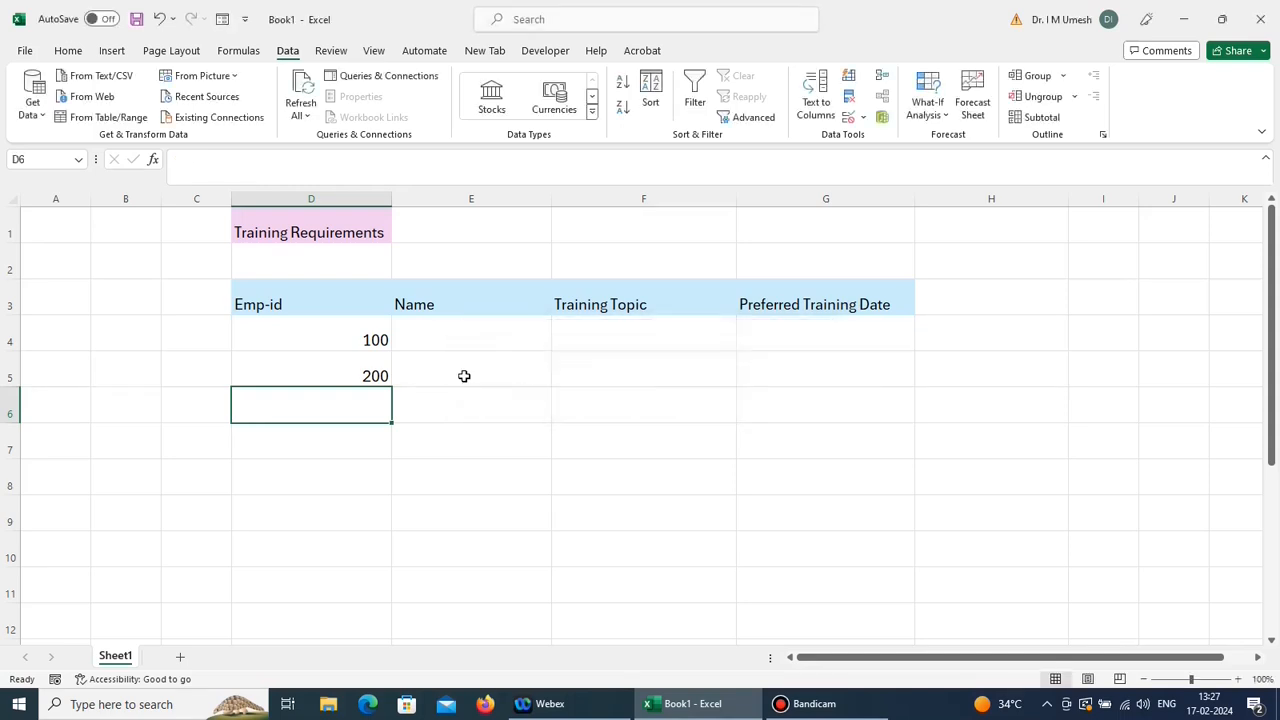
Step: Give the validation of D4:D11 an input message titled "Emp ID" with the text "Enter Your Employee ID"
{"action": "left_click_drag", "start_coordinate": [380, 340], "coordinate": [341, 596]}
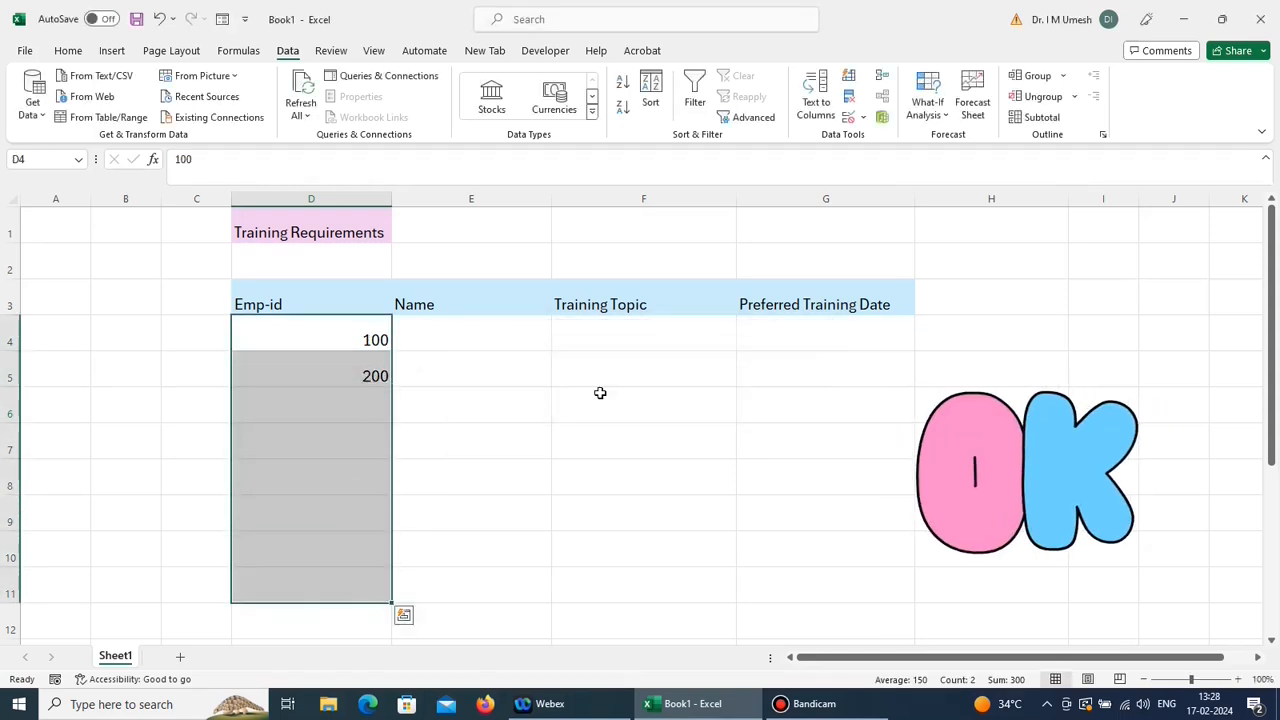
{"action": "left_click", "coordinate": [863, 117]}
{"action": "left_click", "coordinate": [870, 139]}
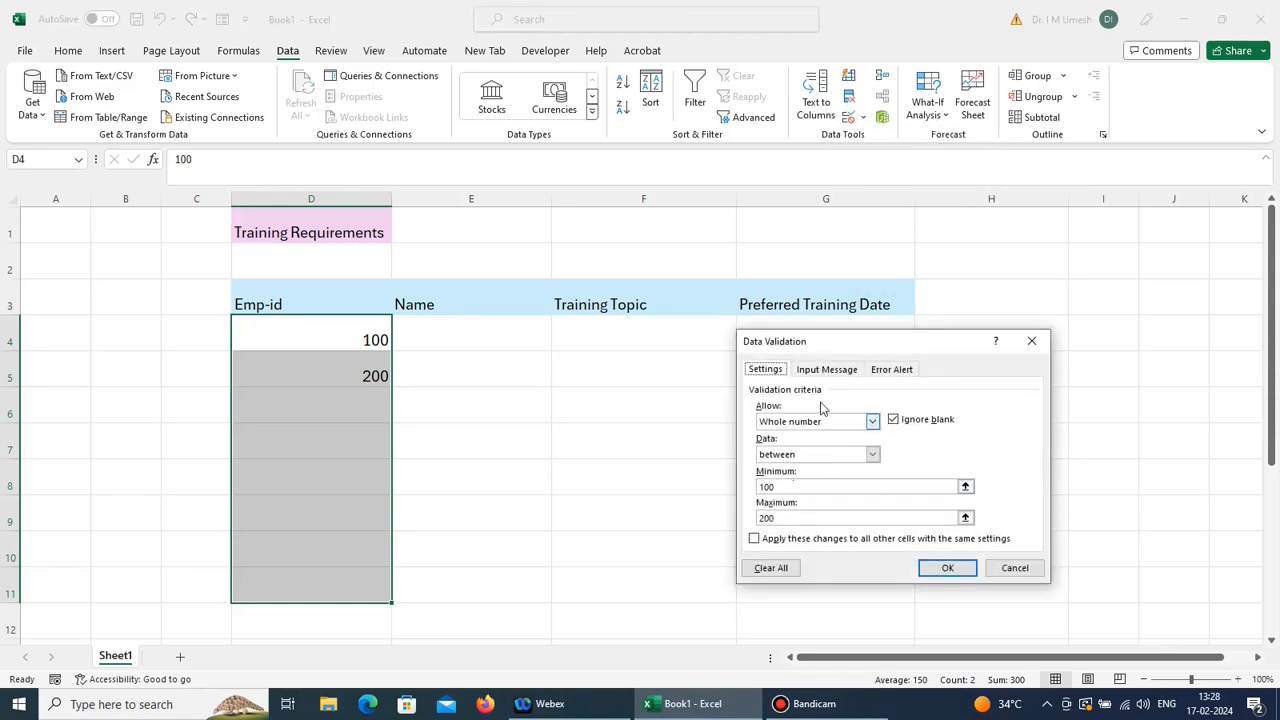
{"action": "left_click", "coordinate": [826, 369]}
{"action": "left_click", "coordinate": [815, 442]}
{"action": "type", "text": "Emp ID"}
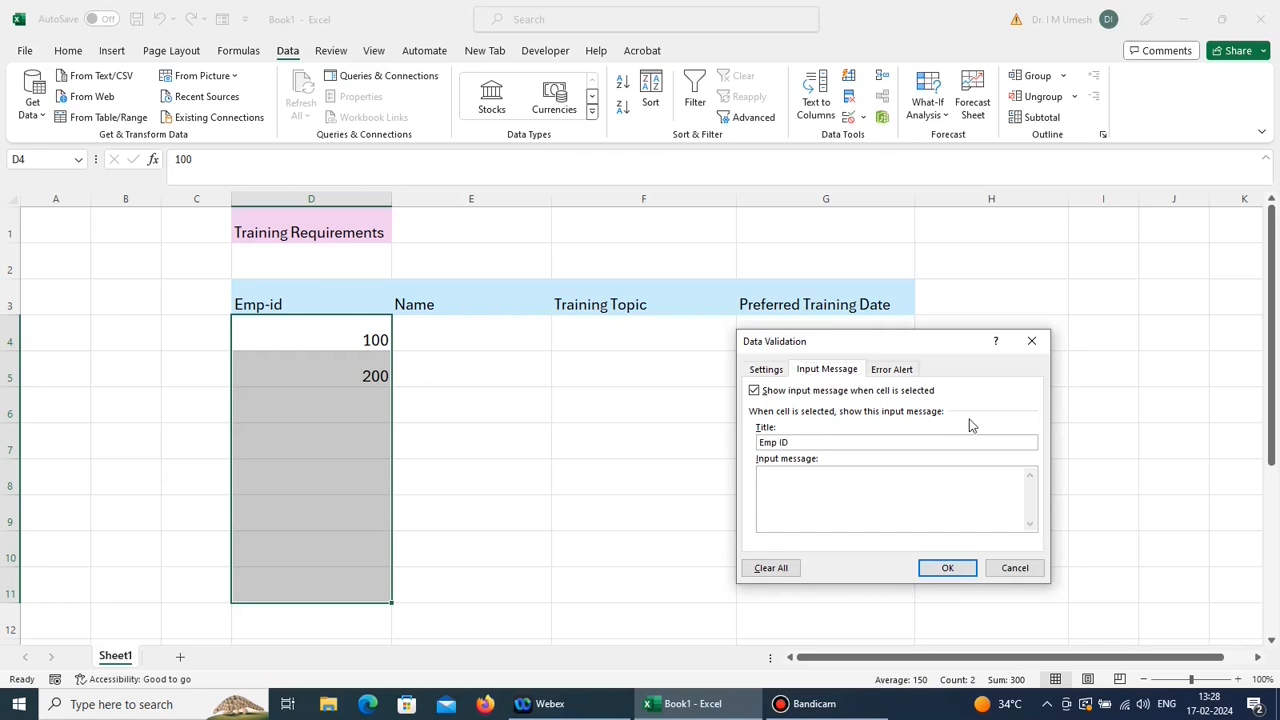
{"action": "left_click", "coordinate": [826, 486]}
{"action": "type", "text": "Enter Your Employee ID"}
Step: Set the validation's error alert title to "Wrong Entry" and its message to "Wrong ID Entered", and apply the settings
{"action": "left_click", "coordinate": [889, 371]}
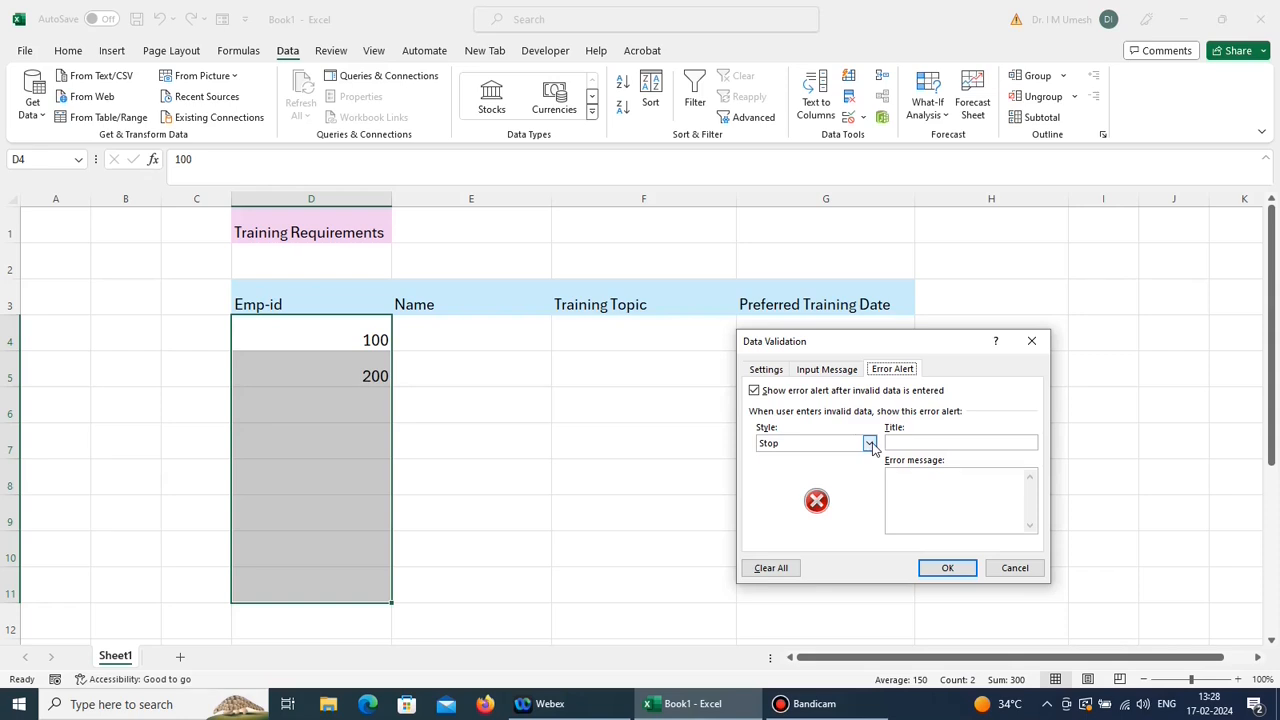
{"action": "left_click", "coordinate": [911, 446]}
{"action": "type", "text": "Wrong Entry"}
{"action": "left_click", "coordinate": [912, 481]}
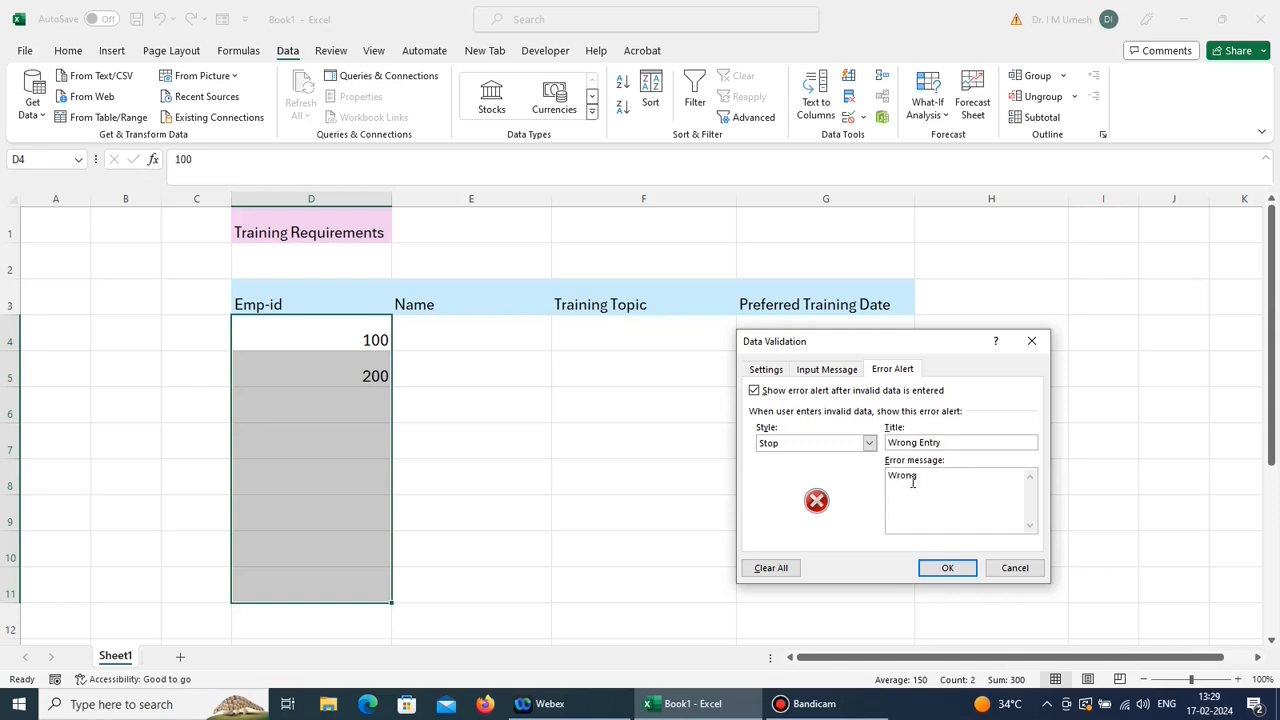
{"action": "type", "text": "Wrong ID Entered"}
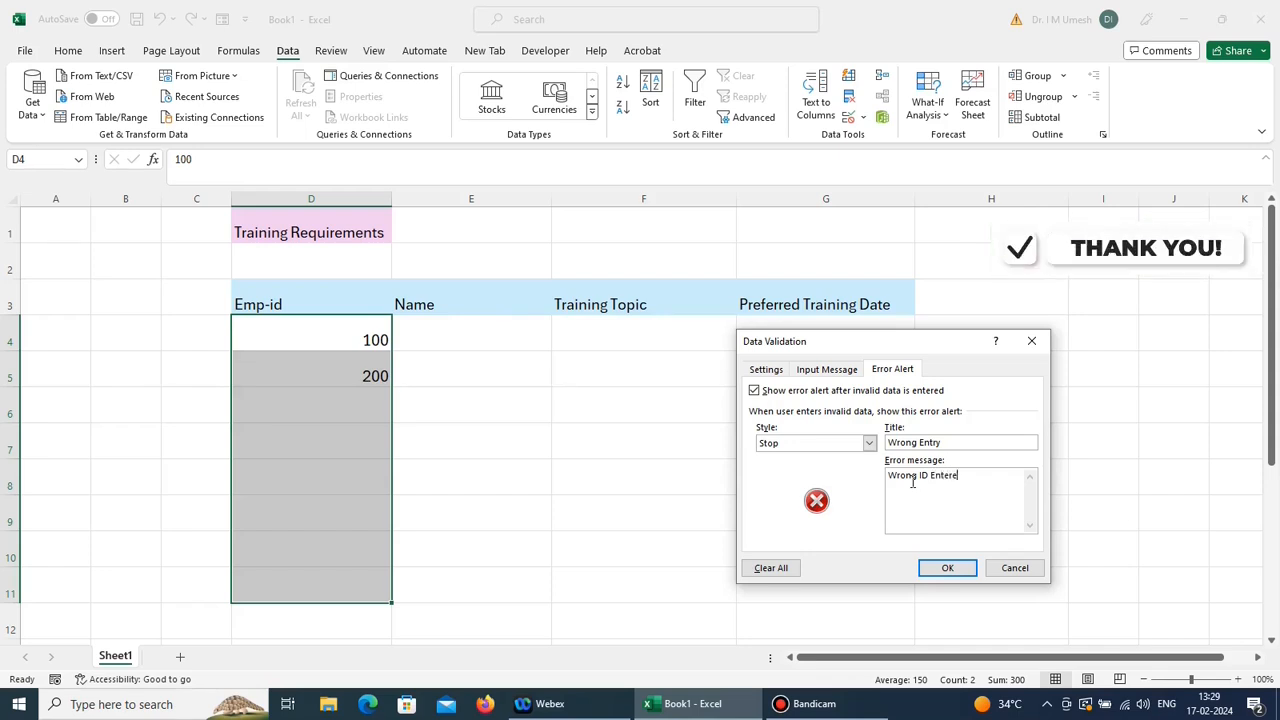
{"action": "left_click", "coordinate": [948, 568]}
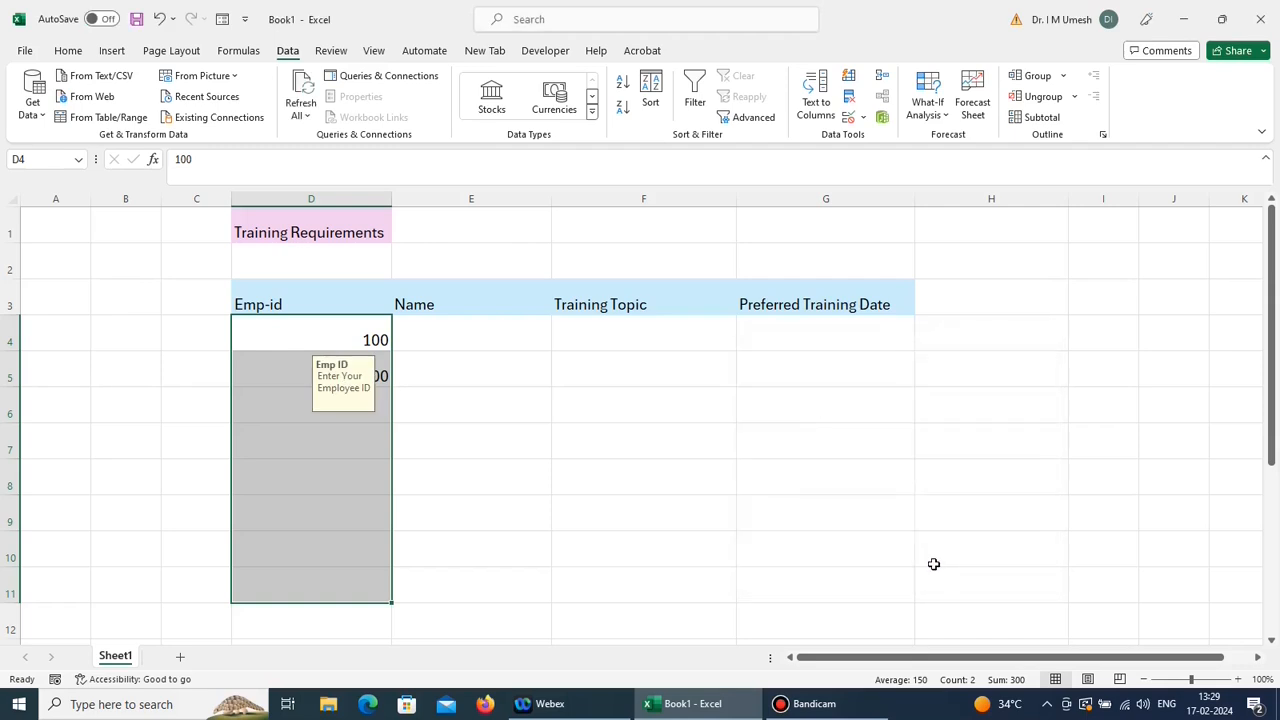
Step: Try to enter 203 in D6 to test the custom error alert
{"action": "key", "text": "Return"}
{"action": "key", "text": "Return"}
{"action": "key", "text": "Return"}
{"action": "left_click", "coordinate": [288, 434]}
{"action": "left_click", "coordinate": [335, 402]}
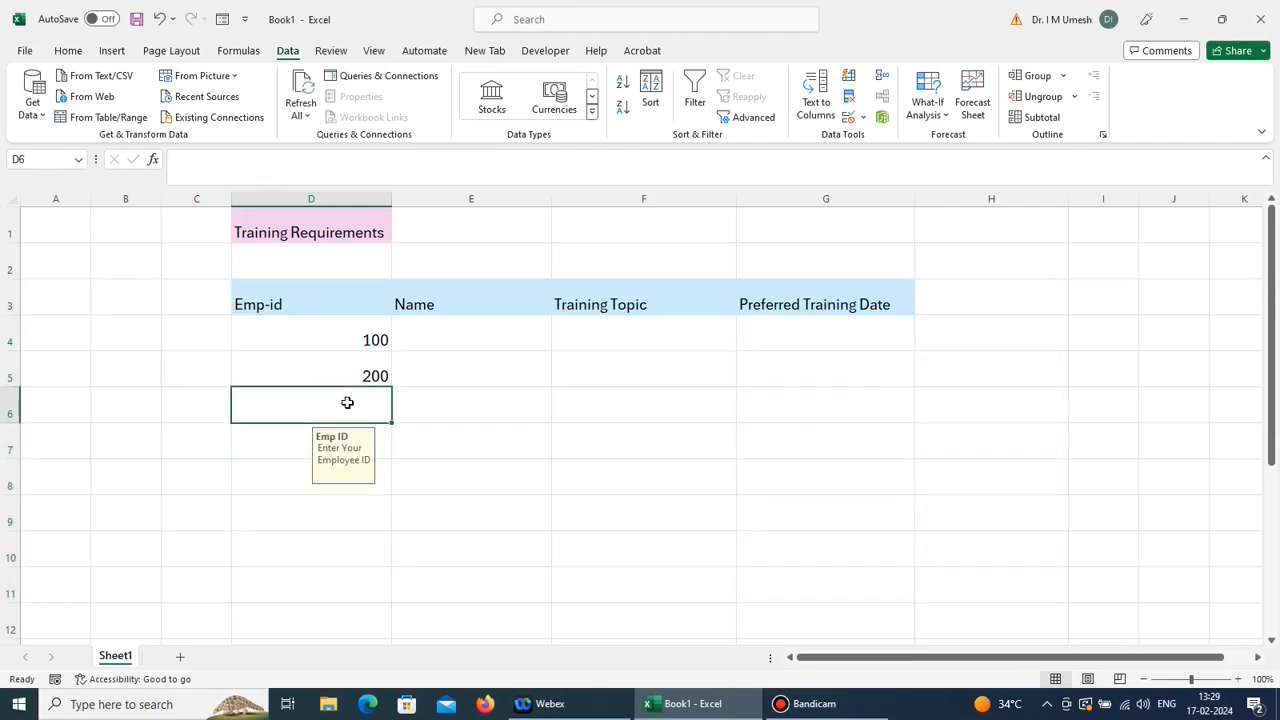
{"action": "type", "text": "203"}
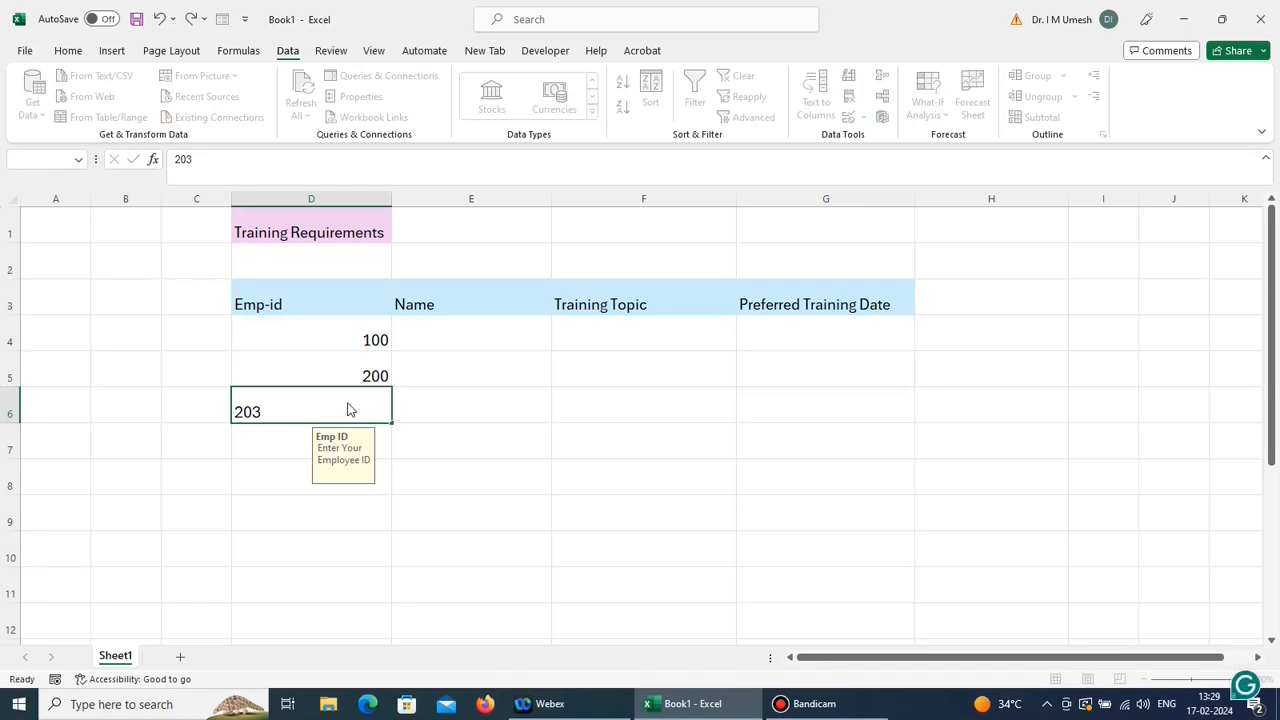
{"action": "key", "text": "Return"}
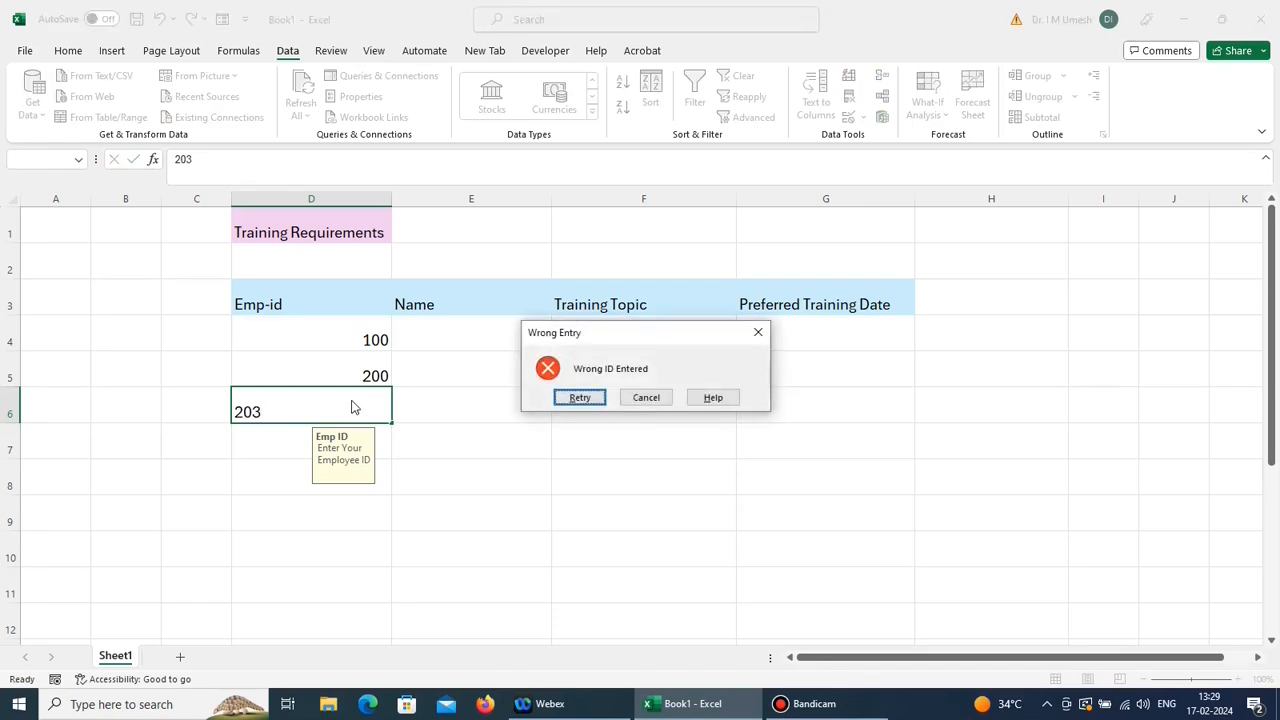
Step: Retry the entry in D6 with the value 200
{"action": "left_click", "coordinate": [580, 398]}
{"action": "type", "text": "200"}
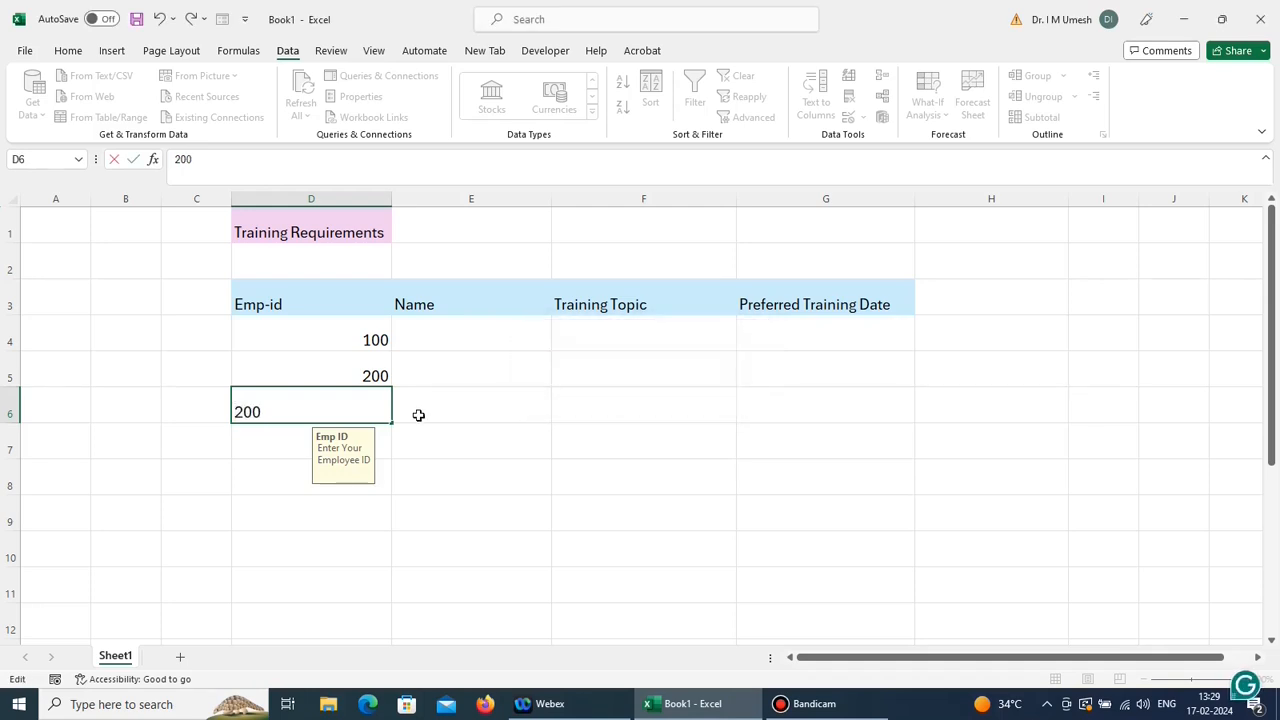
{"action": "key", "text": "Return"}
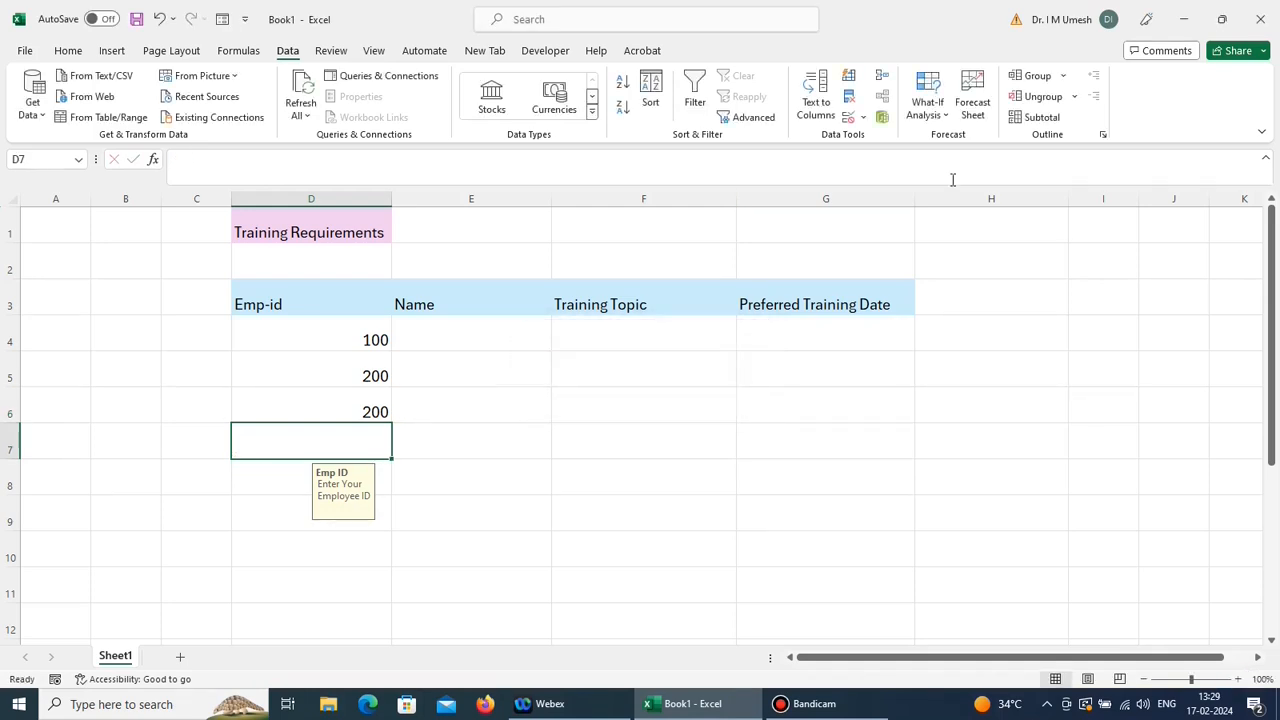
Step: Change the error alert style of the Emp-id cells D4:D11 to Warning
{"action": "left_click_drag", "start_coordinate": [374, 340], "coordinate": [346, 591]}
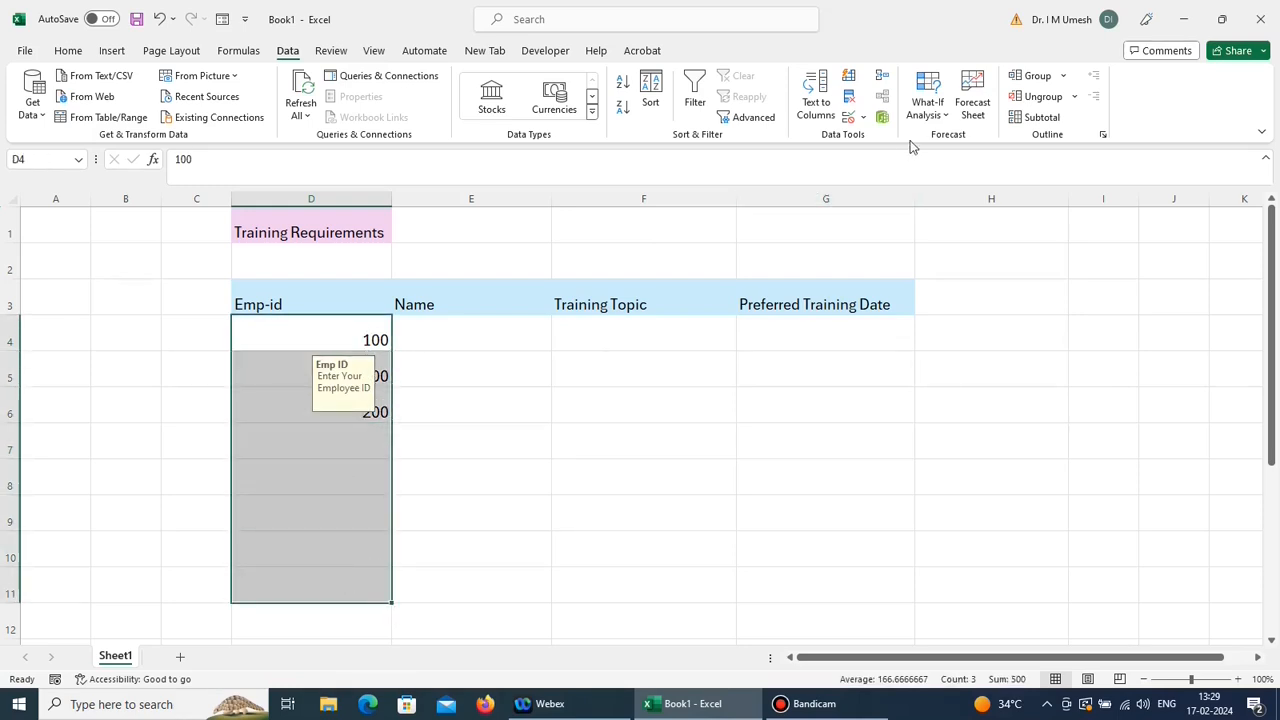
{"action": "left_click", "coordinate": [862, 117]}
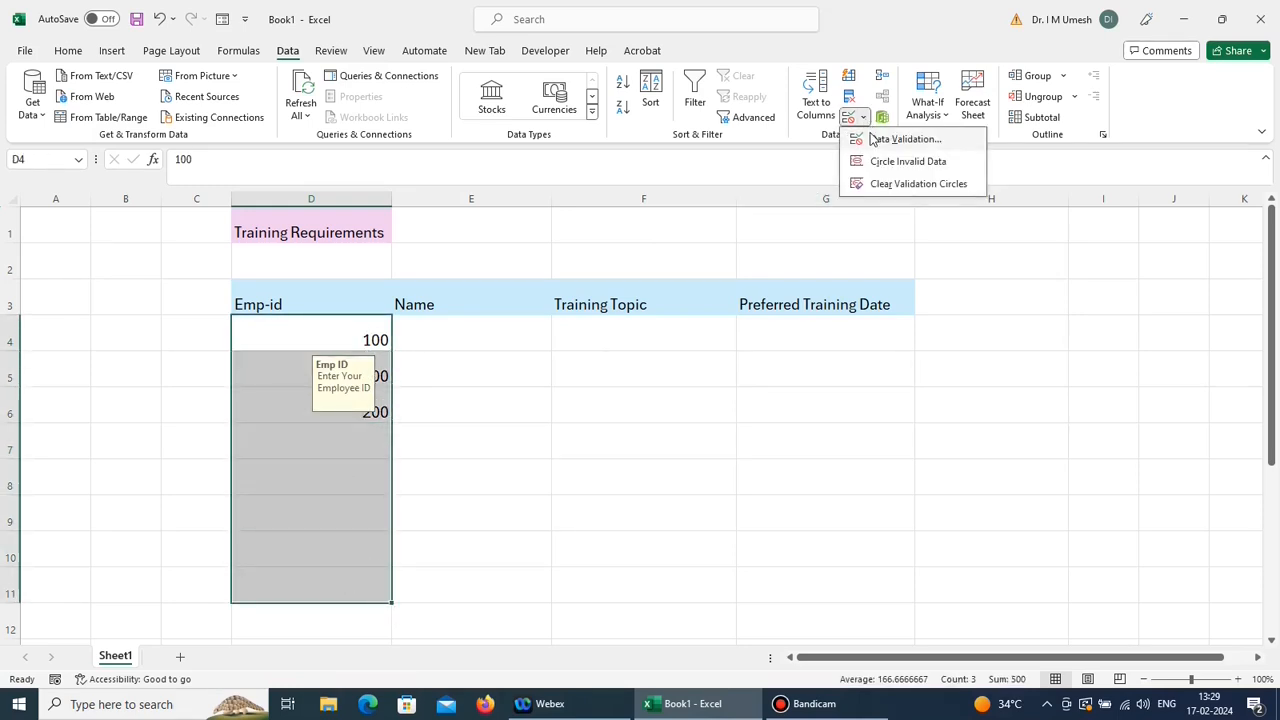
{"action": "left_click", "coordinate": [873, 141]}
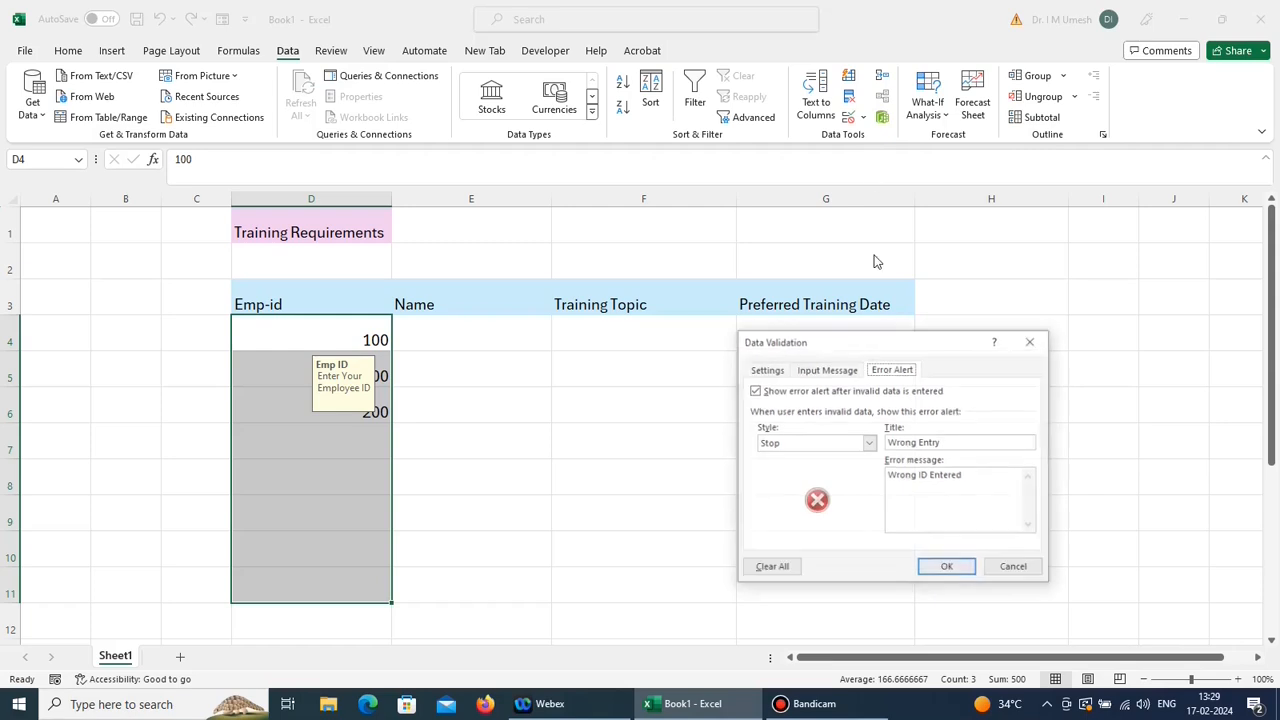
{"action": "left_click", "coordinate": [869, 446]}
{"action": "left_click", "coordinate": [864, 464]}
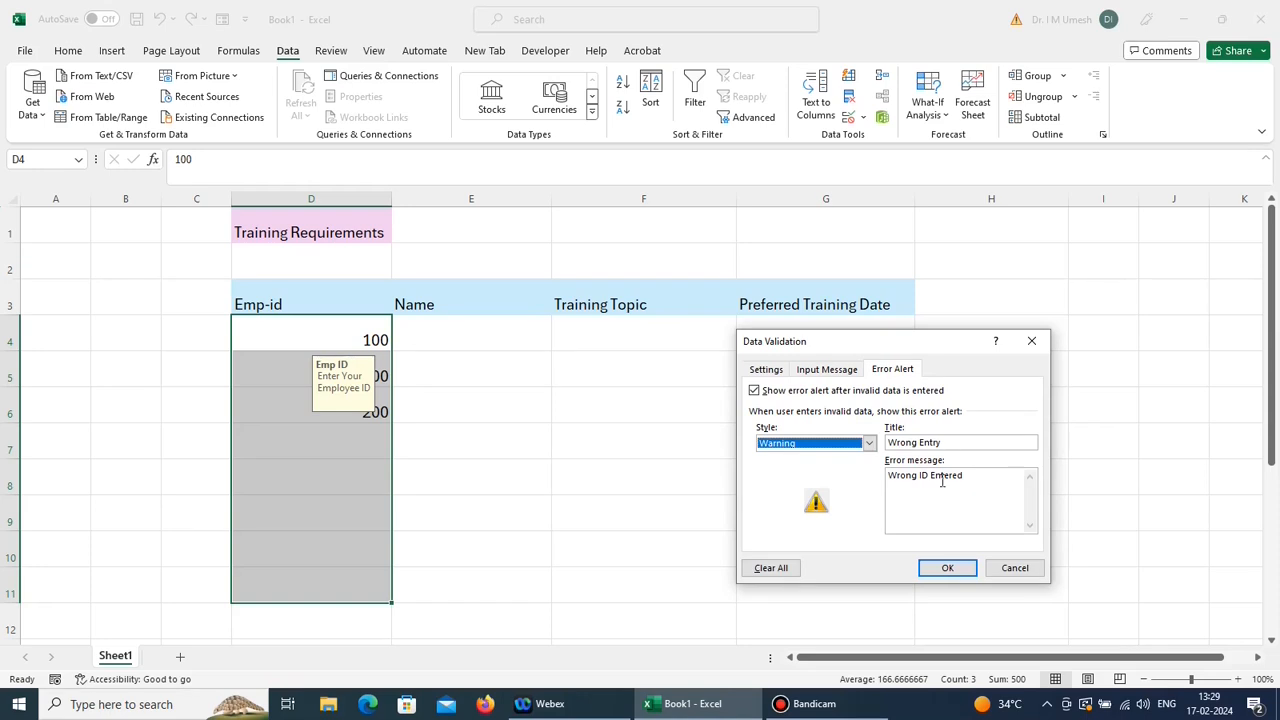
{"action": "left_click", "coordinate": [947, 567]}
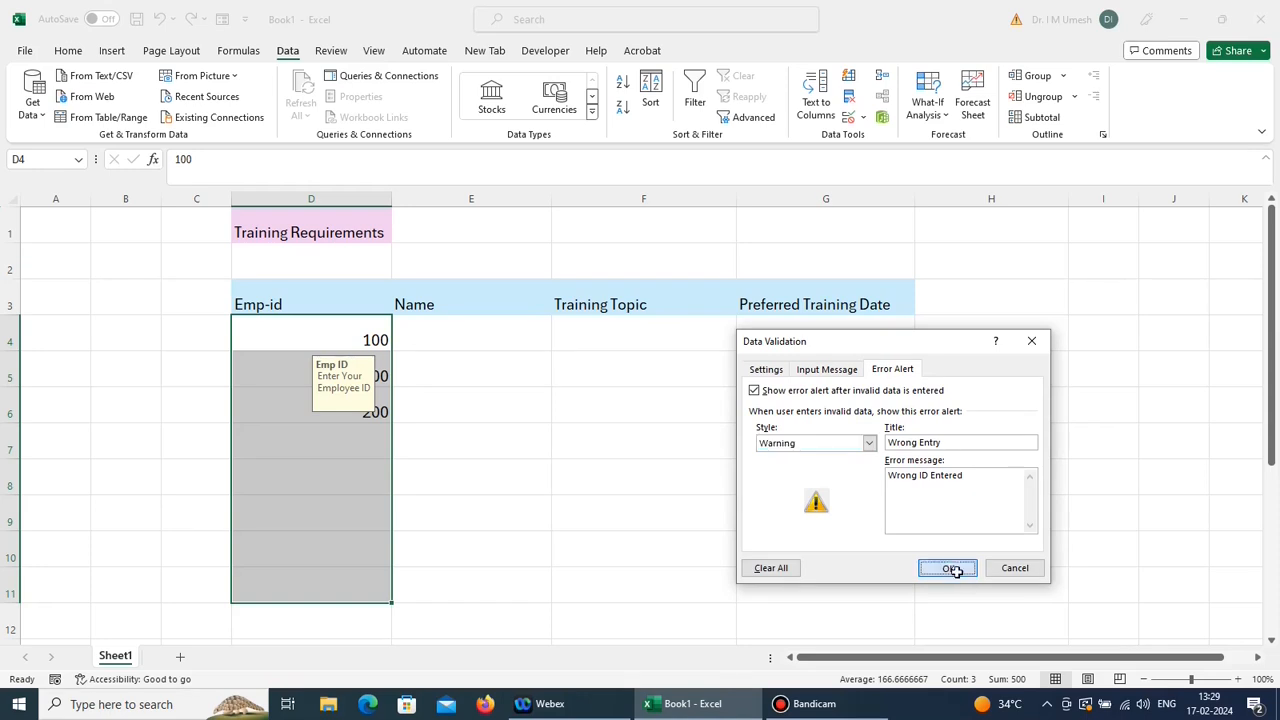
Step: Enter 203 in D7 to test the Warning-style alert, and choose to keep the value
{"action": "left_click", "coordinate": [340, 442]}
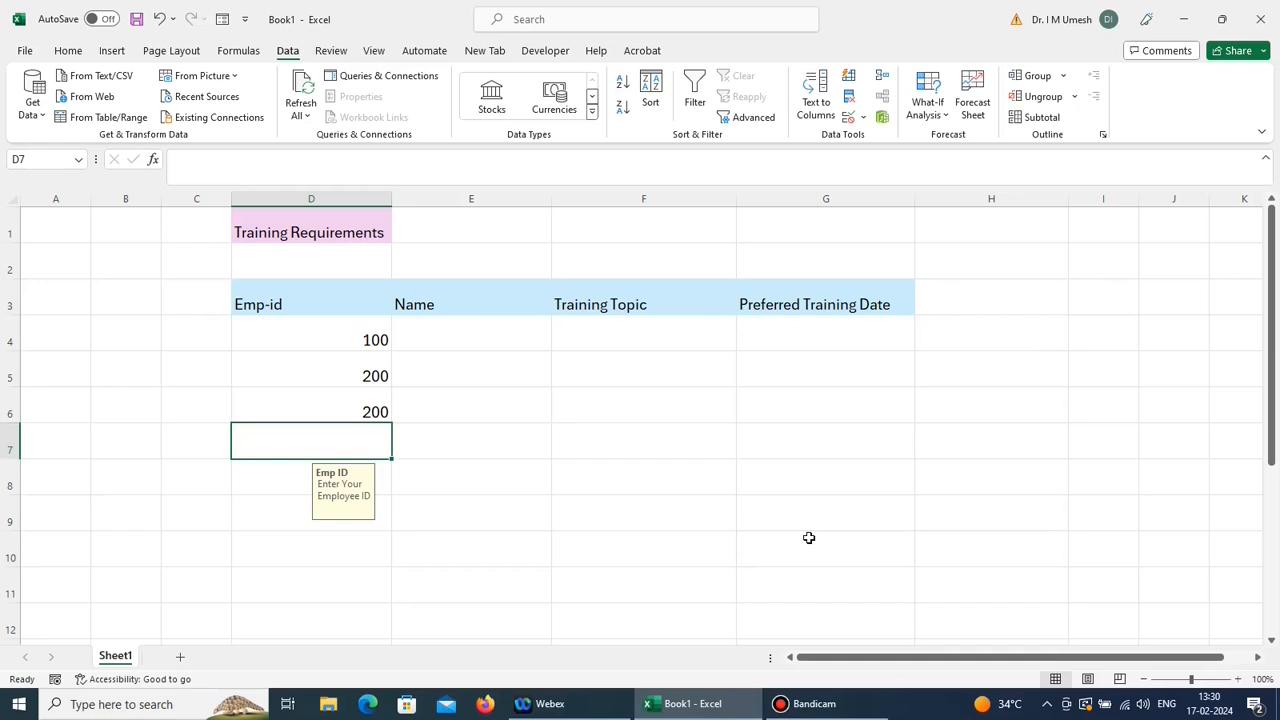
{"action": "type", "text": "203"}
{"action": "key", "text": "Return"}
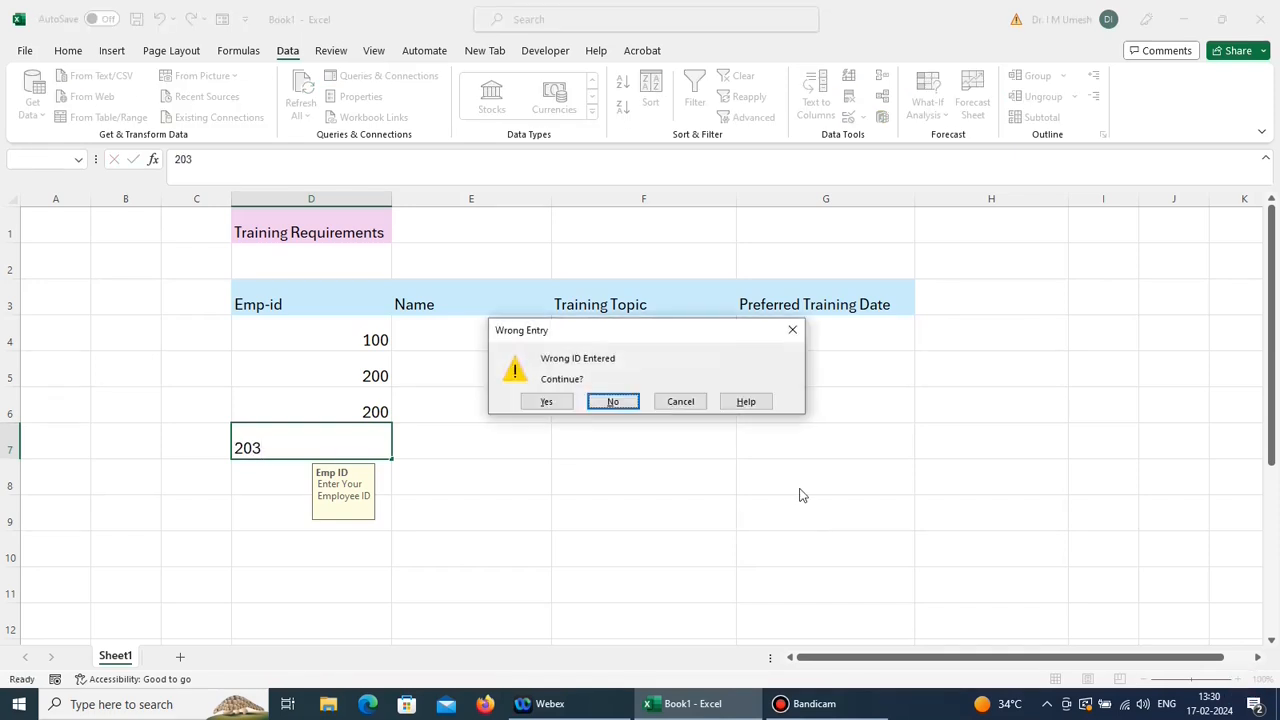
{"action": "left_click", "coordinate": [546, 403]}
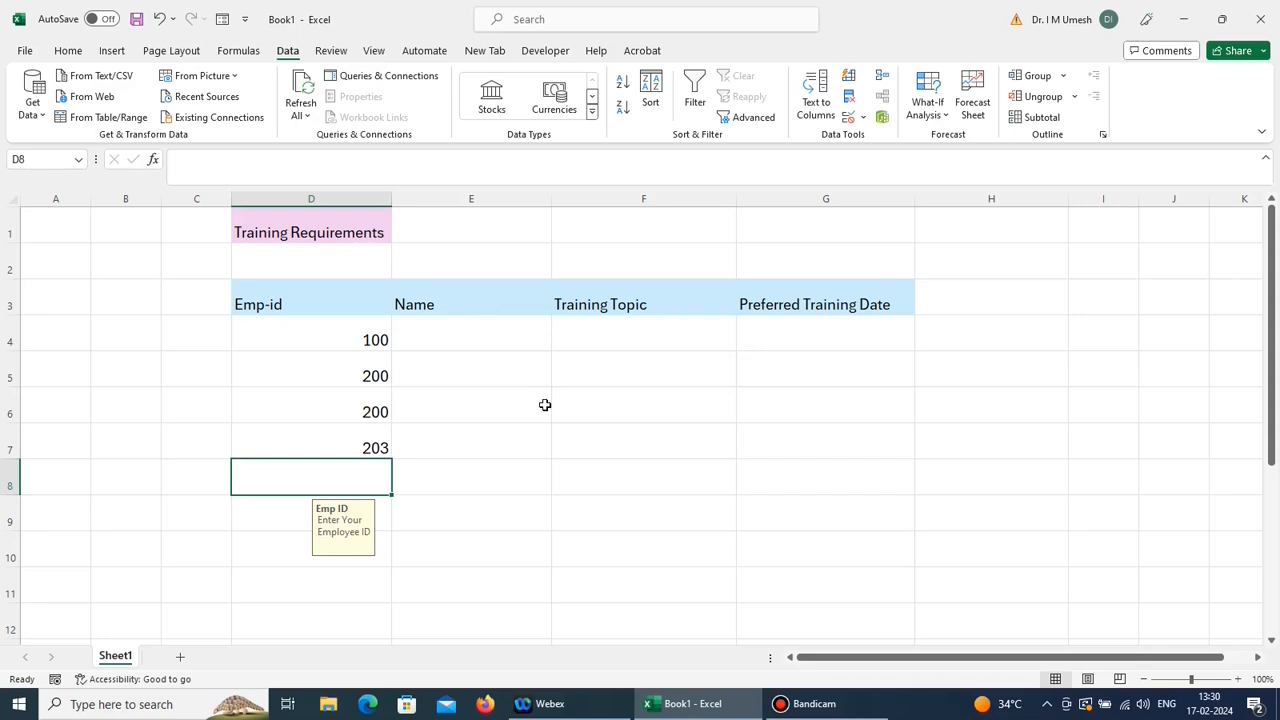
Step: Change the error alert style of the Emp-id cells D4:D11 to Information
{"action": "left_click_drag", "start_coordinate": [362, 340], "coordinate": [354, 591]}
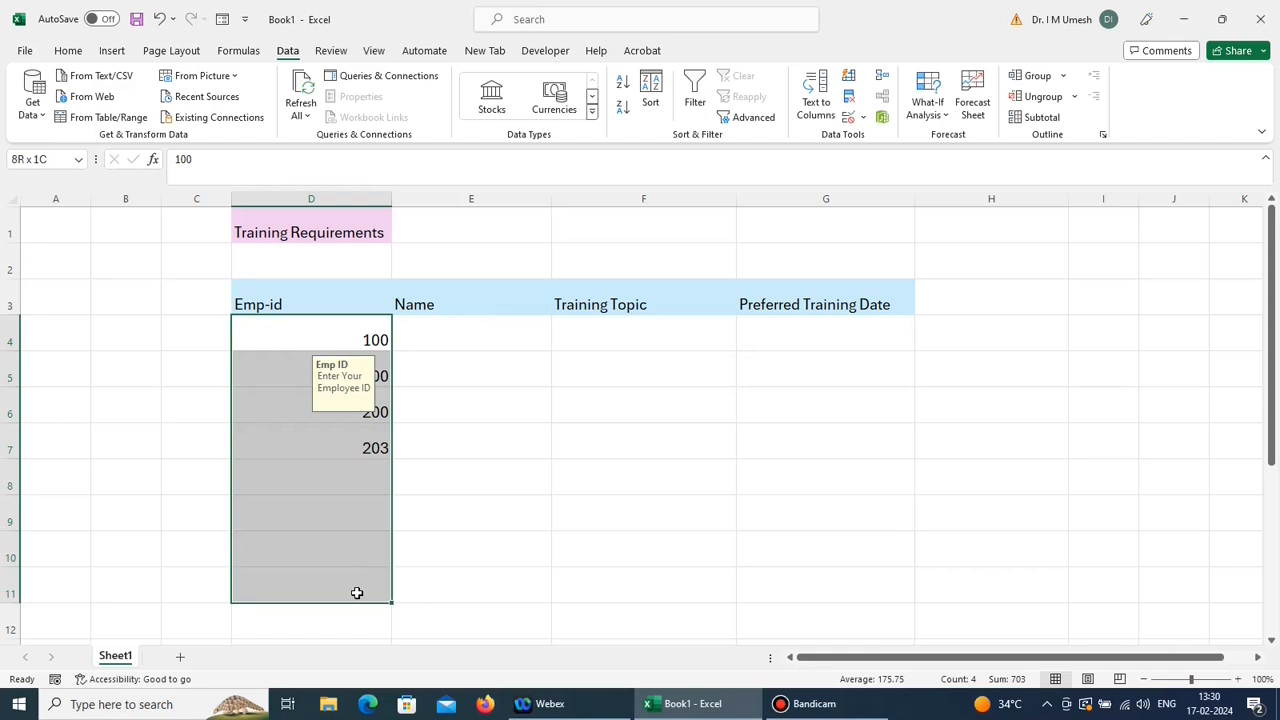
{"action": "left_click", "coordinate": [863, 117]}
{"action": "left_click", "coordinate": [900, 137]}
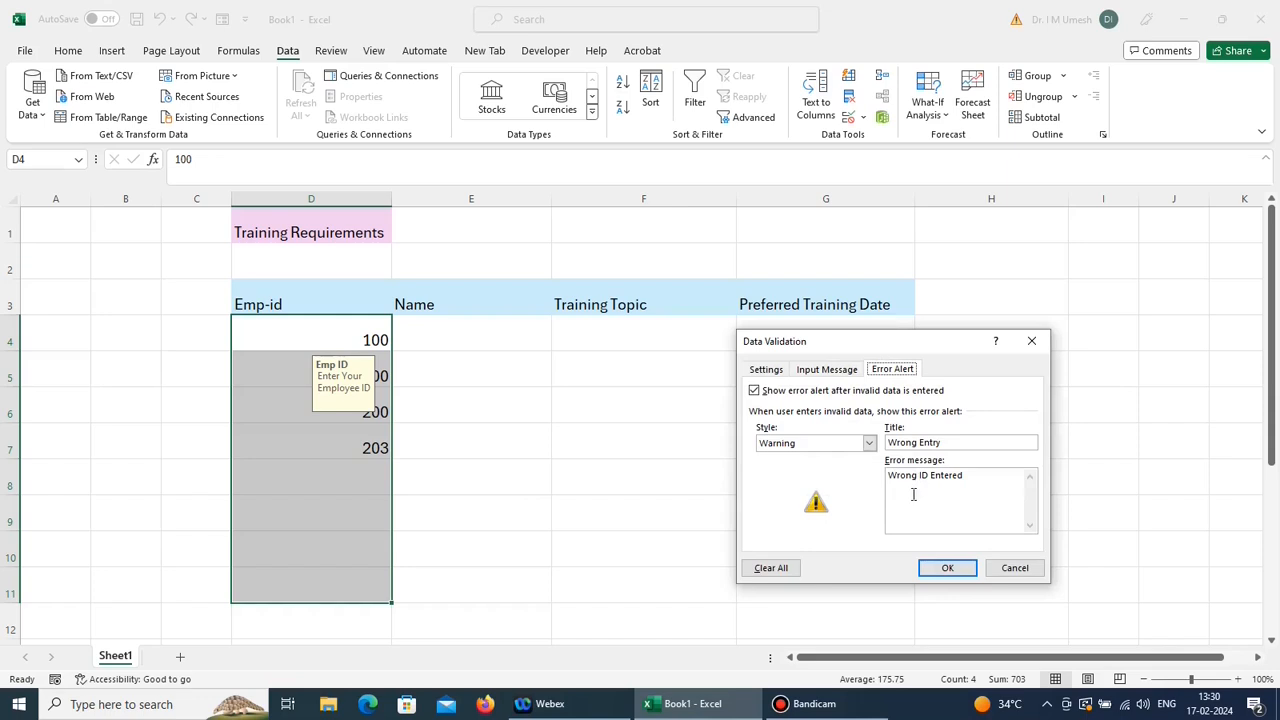
{"action": "left_click", "coordinate": [869, 443]}
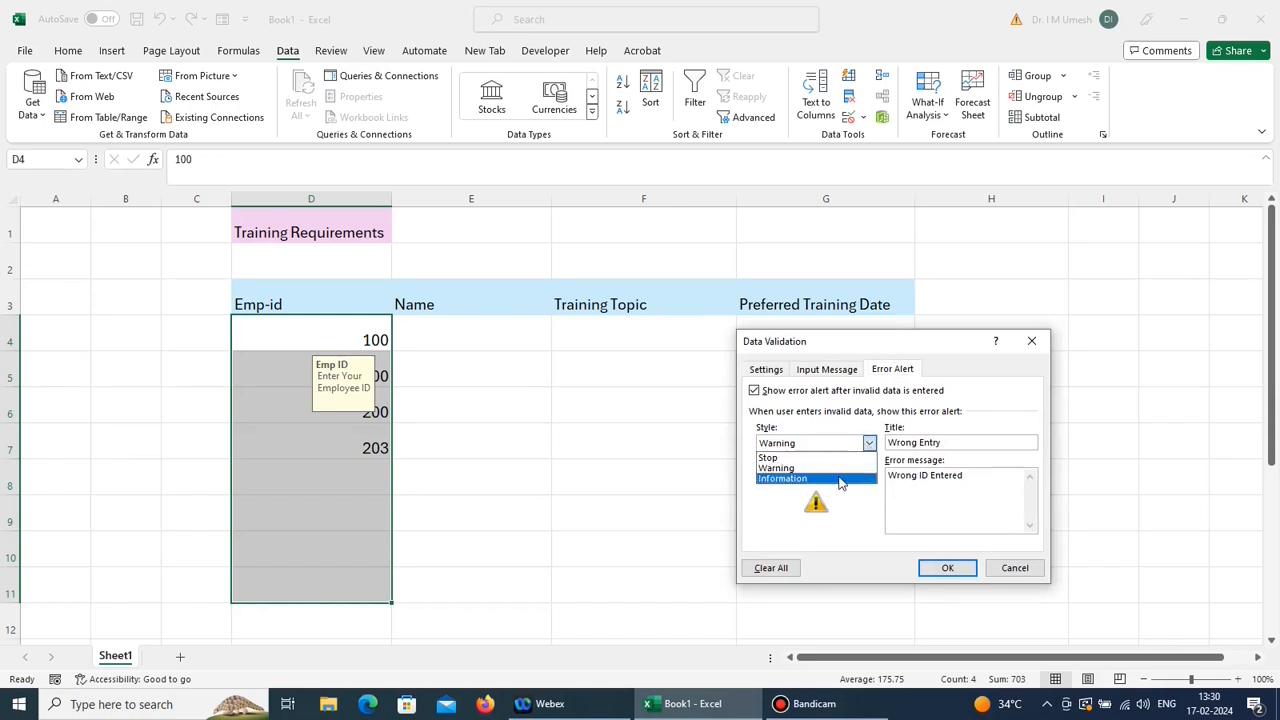
{"action": "left_click", "coordinate": [836, 478]}
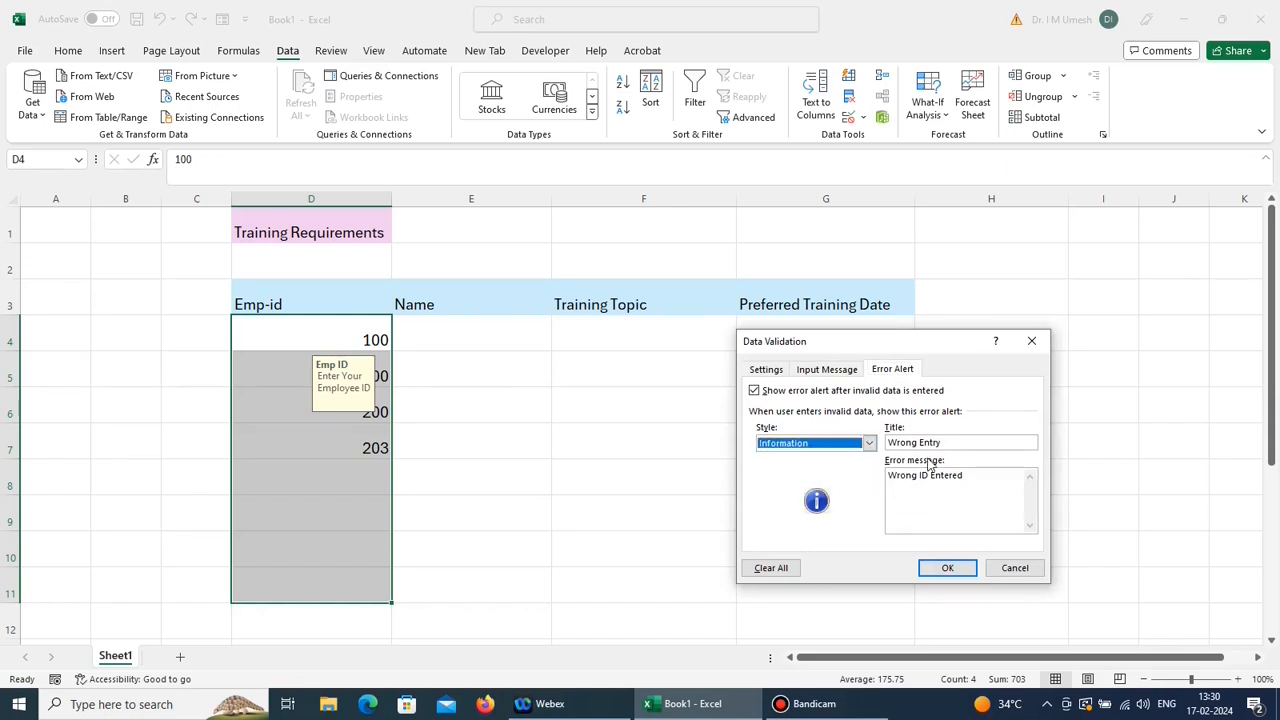
{"action": "left_click", "coordinate": [948, 570]}
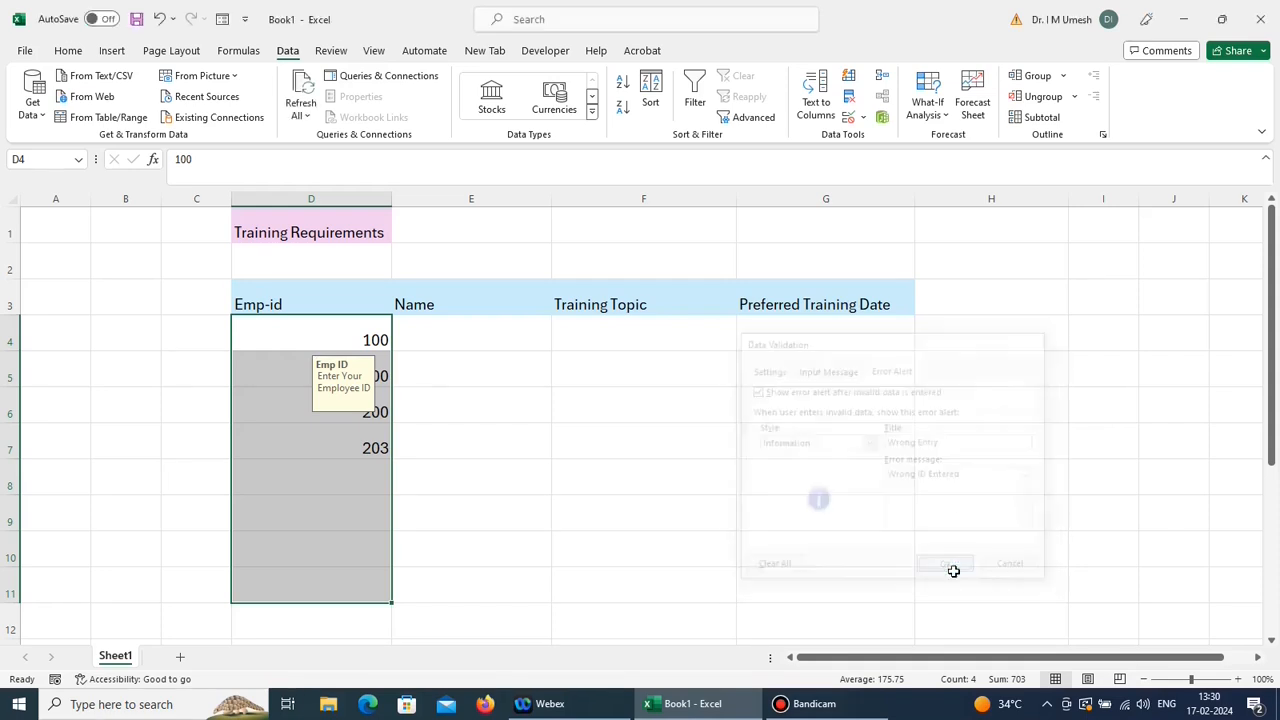
Step: Enter 309 in D8 to test the Information-style alert, and accept the value
{"action": "left_click", "coordinate": [367, 482]}
{"action": "type", "text": "309"}
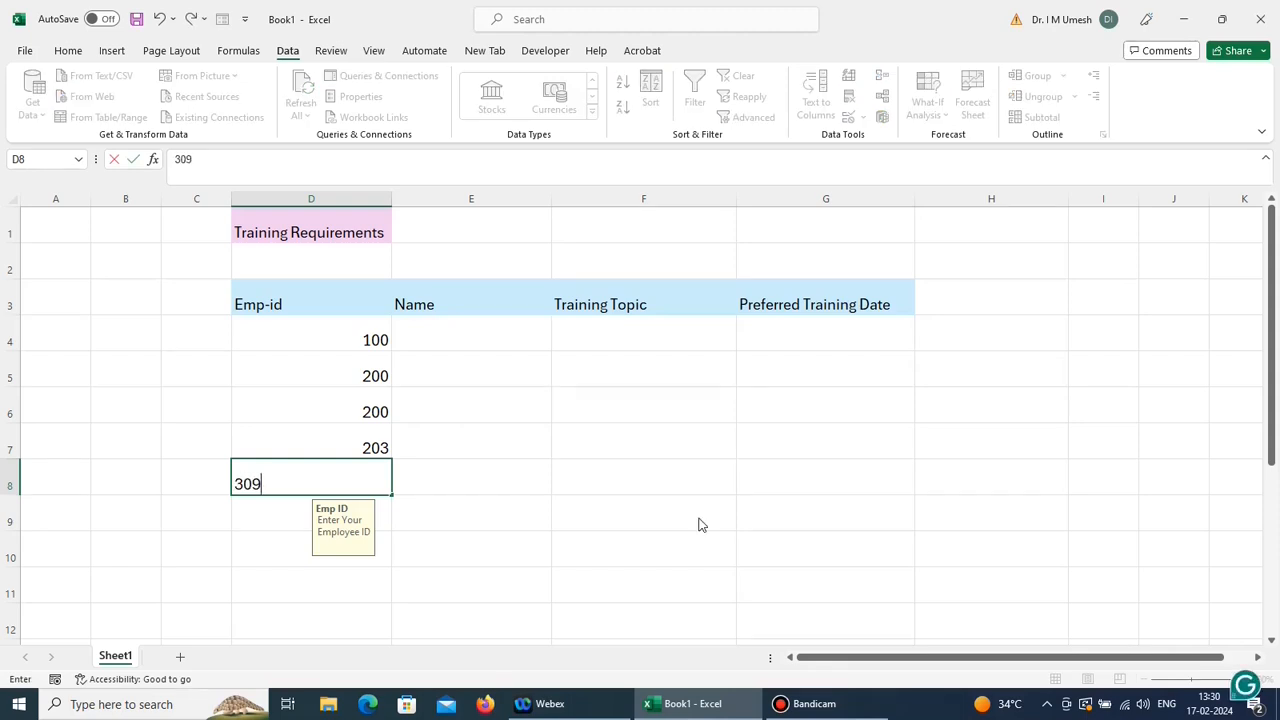
{"action": "key", "text": "Return"}
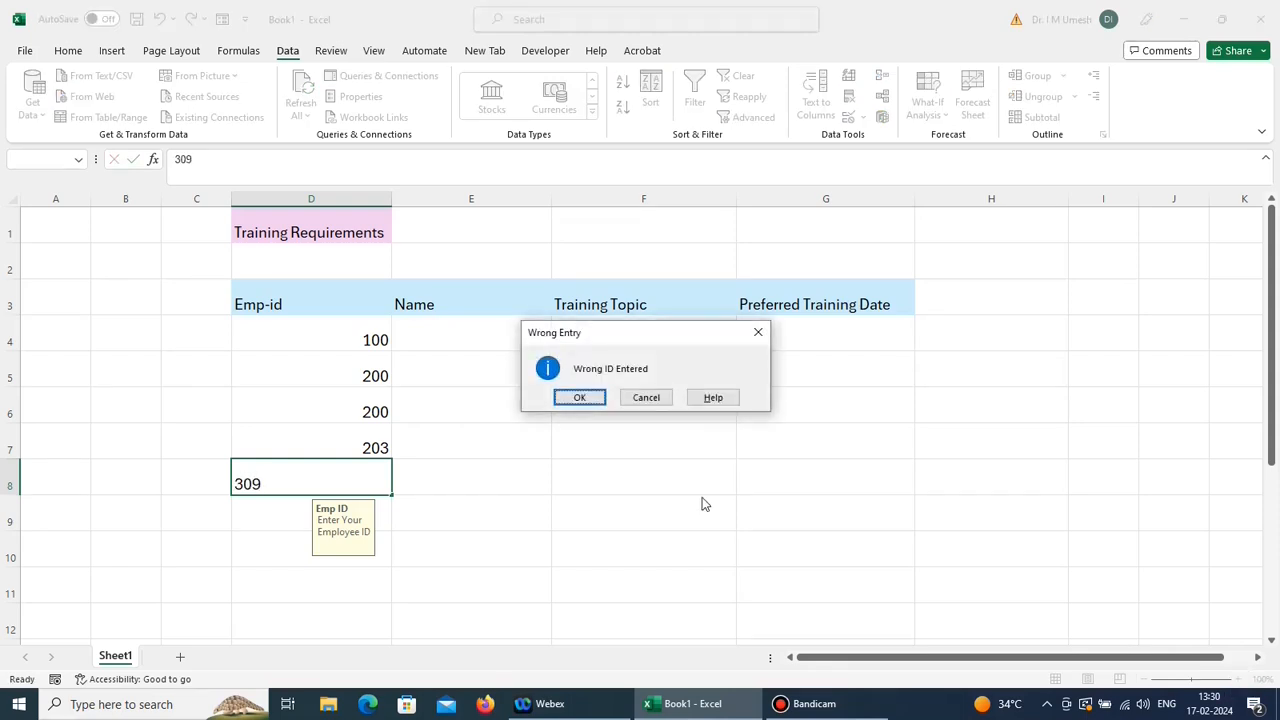
{"action": "left_click", "coordinate": [580, 397]}
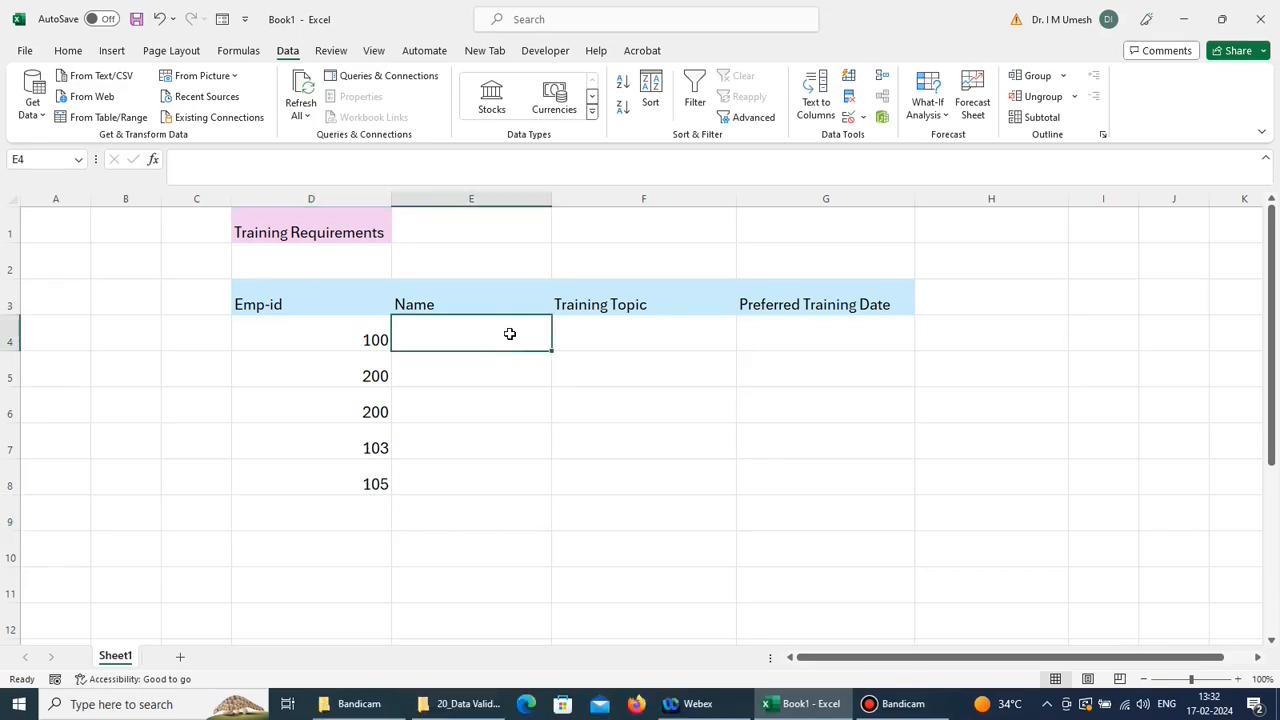
Step: Apply custom data validation with the formula =istext(E4) to the Name cells E4:E11
{"action": "left_click_drag", "start_coordinate": [509, 334], "coordinate": [481, 587]}
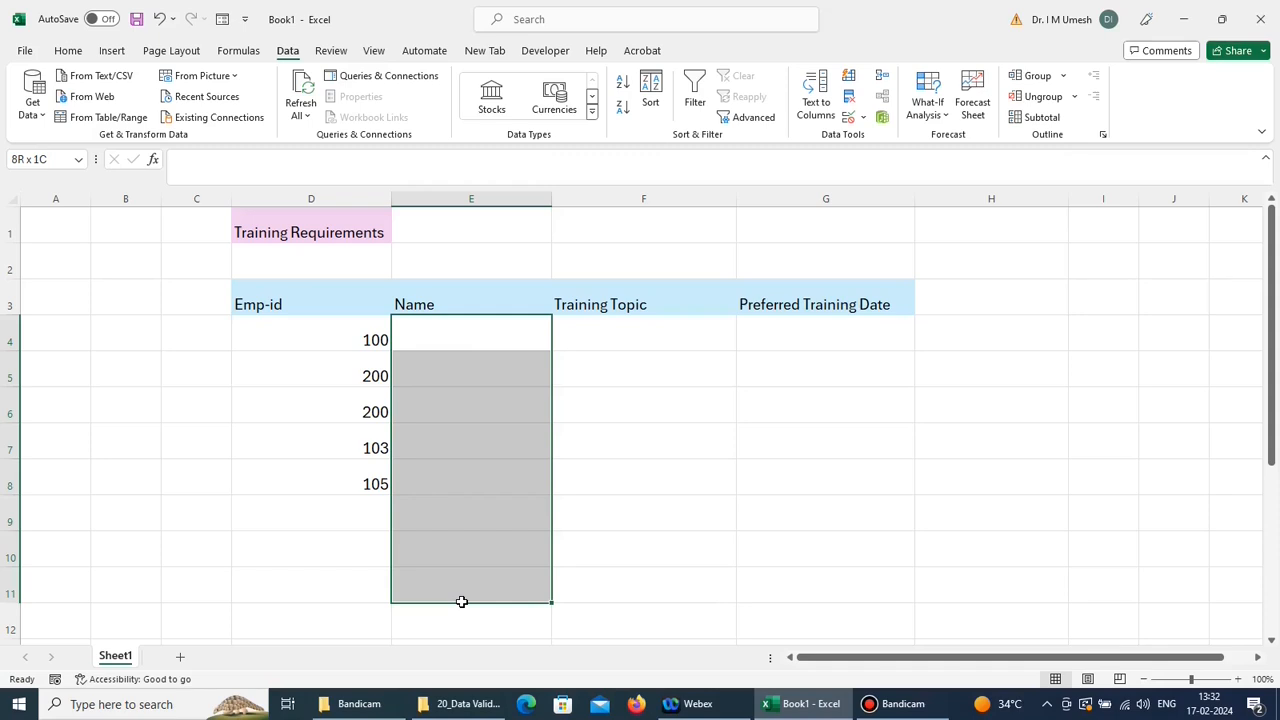
{"action": "left_click_drag", "start_coordinate": [462, 605], "coordinate": [462, 603]}
{"action": "left_click", "coordinate": [862, 117]}
{"action": "left_click", "coordinate": [872, 138]}
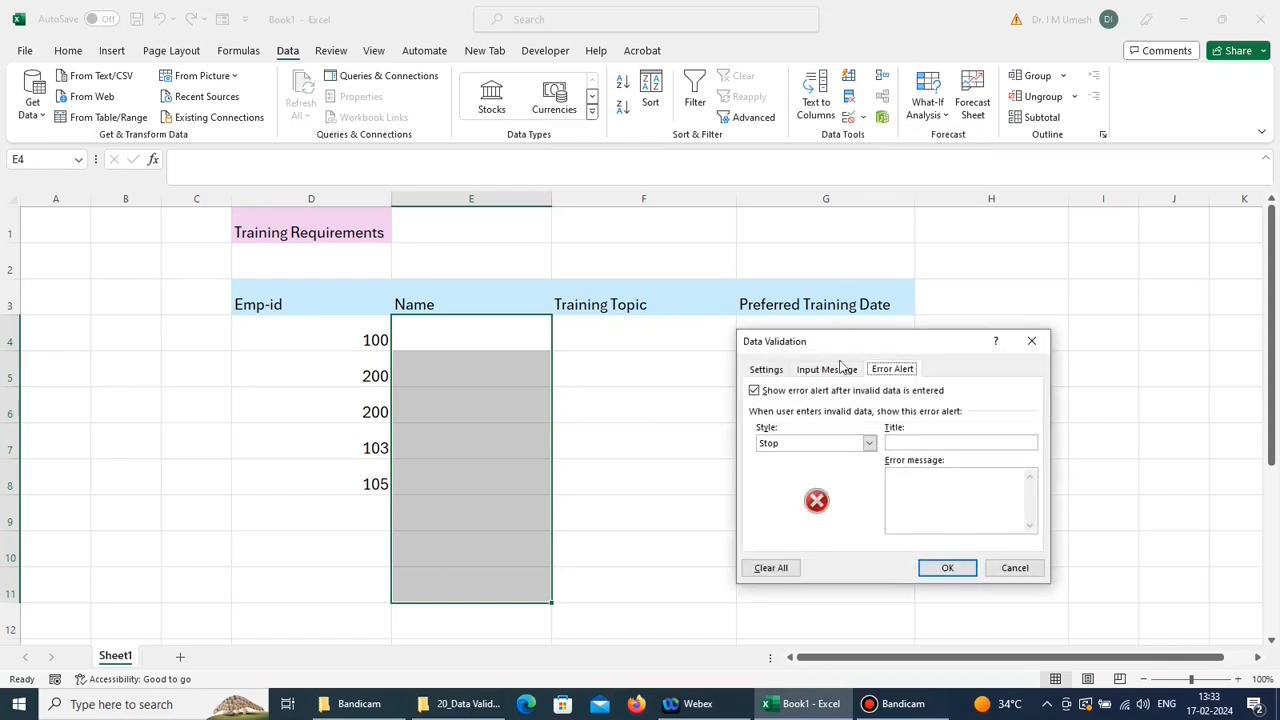
{"action": "left_click", "coordinate": [766, 370]}
{"action": "left_click", "coordinate": [798, 428]}
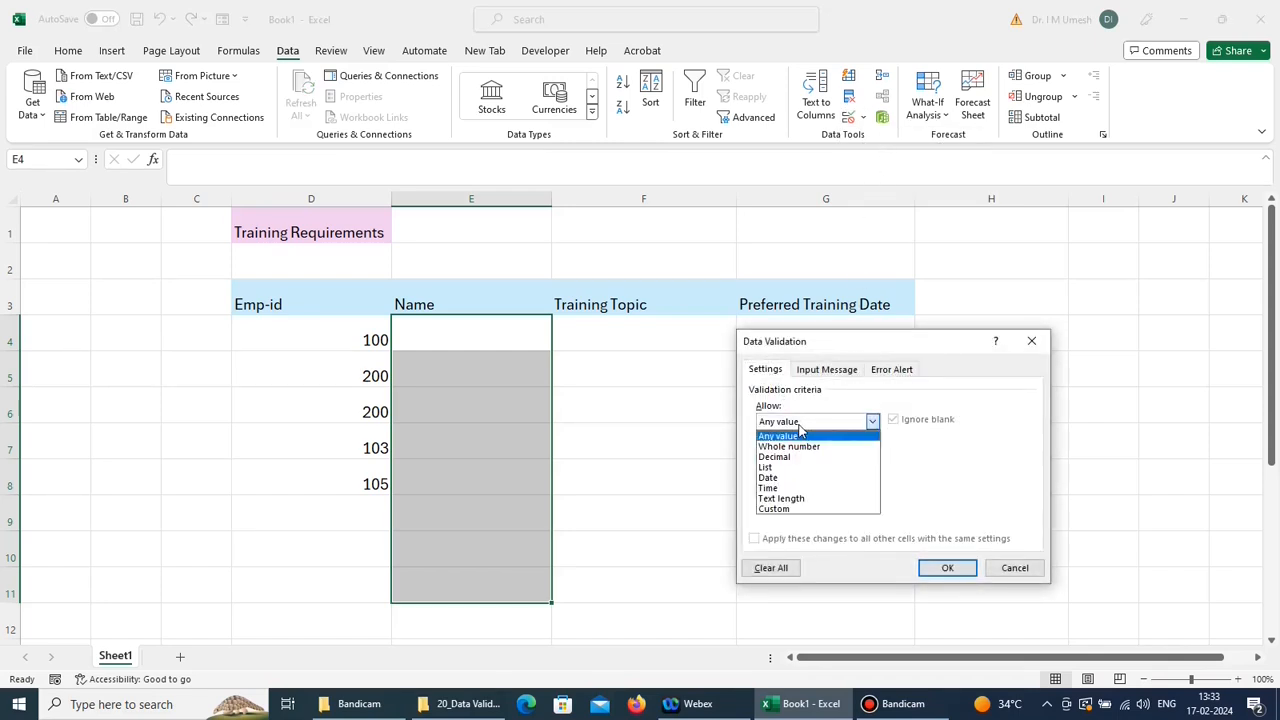
{"action": "left_click", "coordinate": [794, 510]}
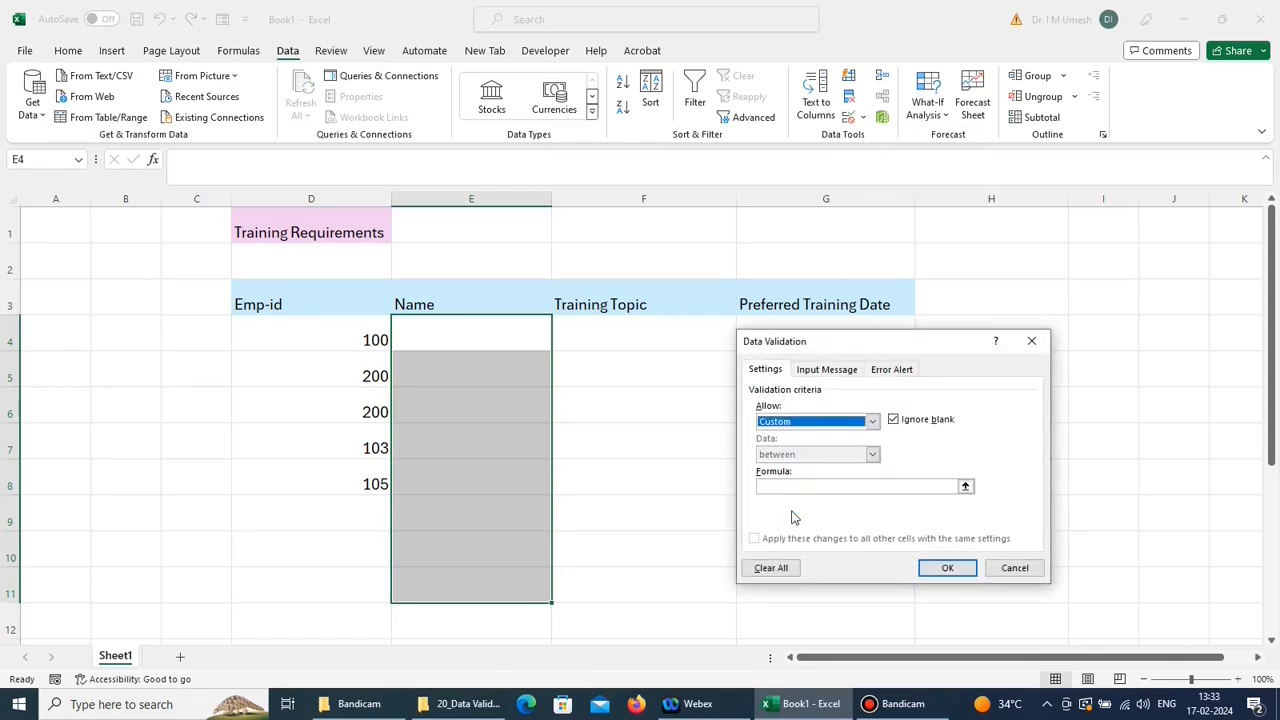
{"action": "left_click", "coordinate": [791, 488]}
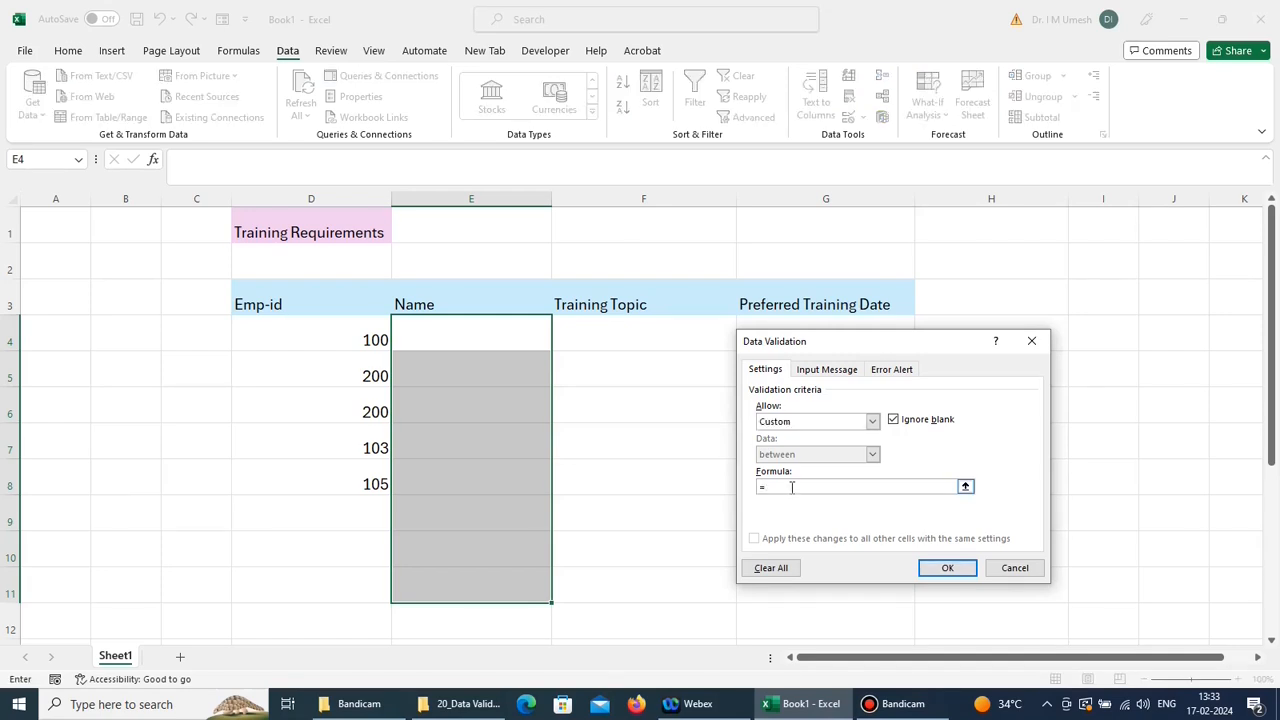
{"action": "type", "text": "=istext("}
{"action": "left_click", "coordinate": [481, 341]}
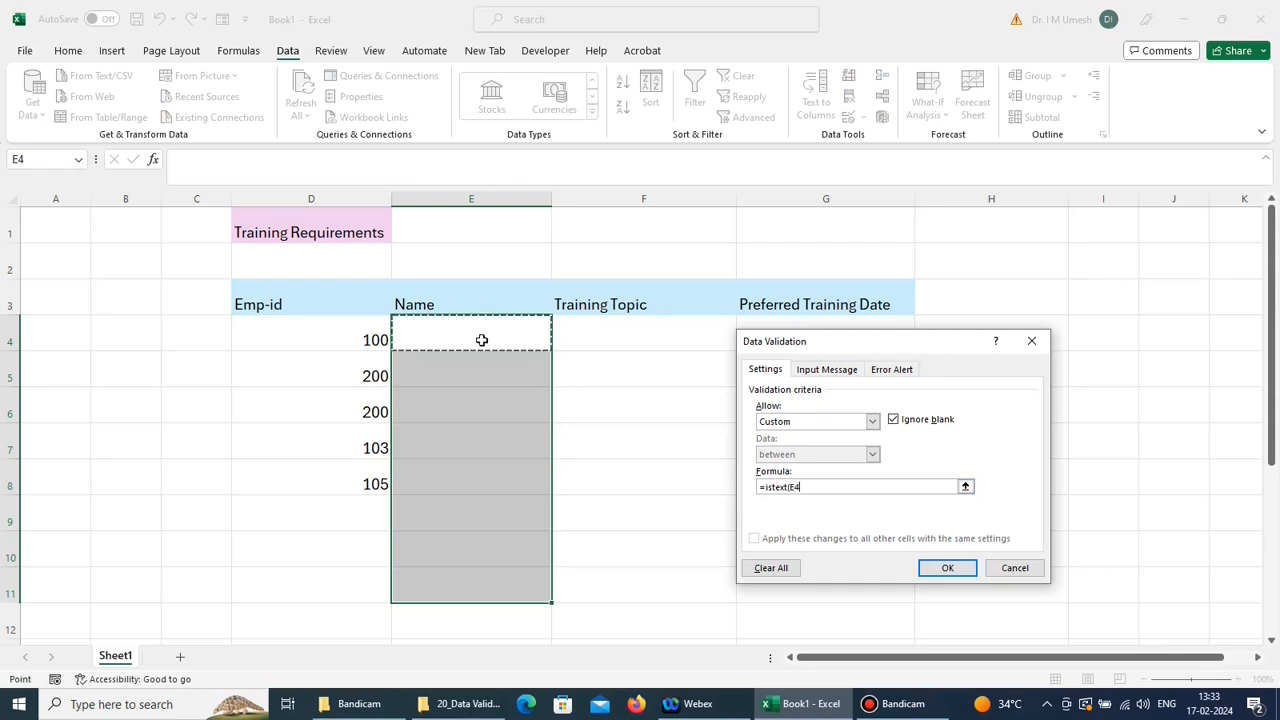
{"action": "type", "text": ")"}
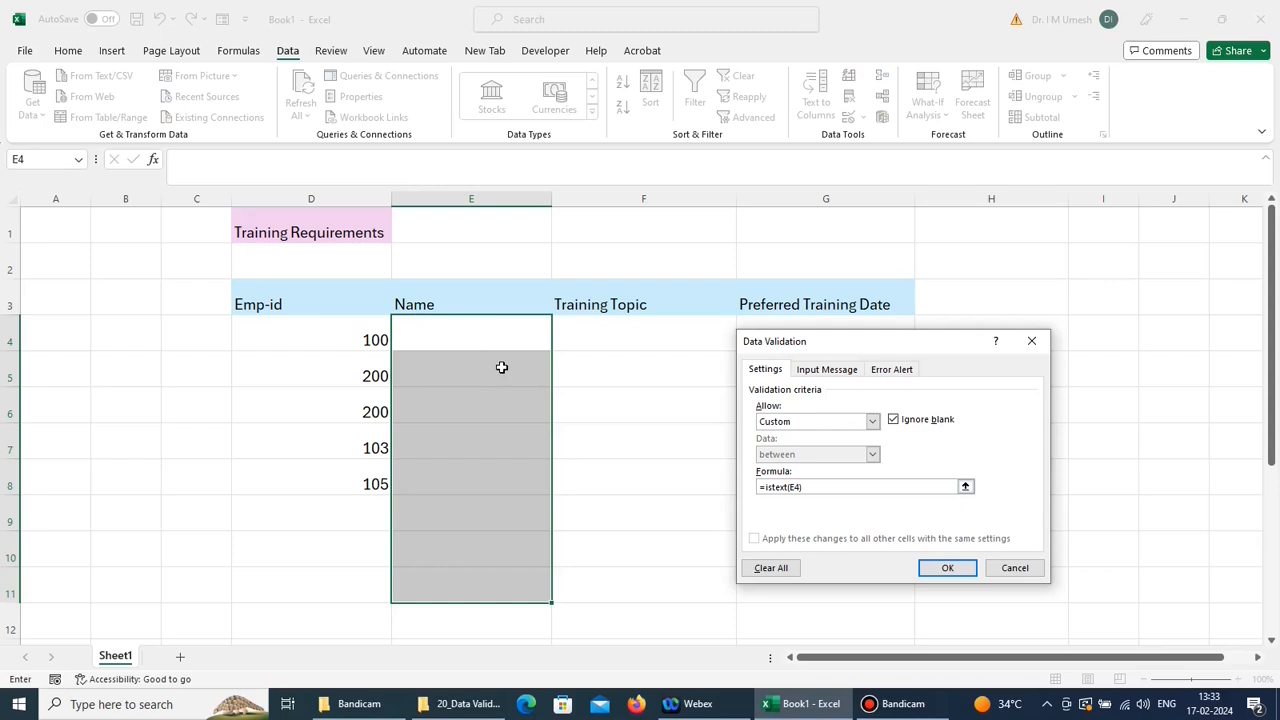
{"action": "left_click", "coordinate": [948, 568]}
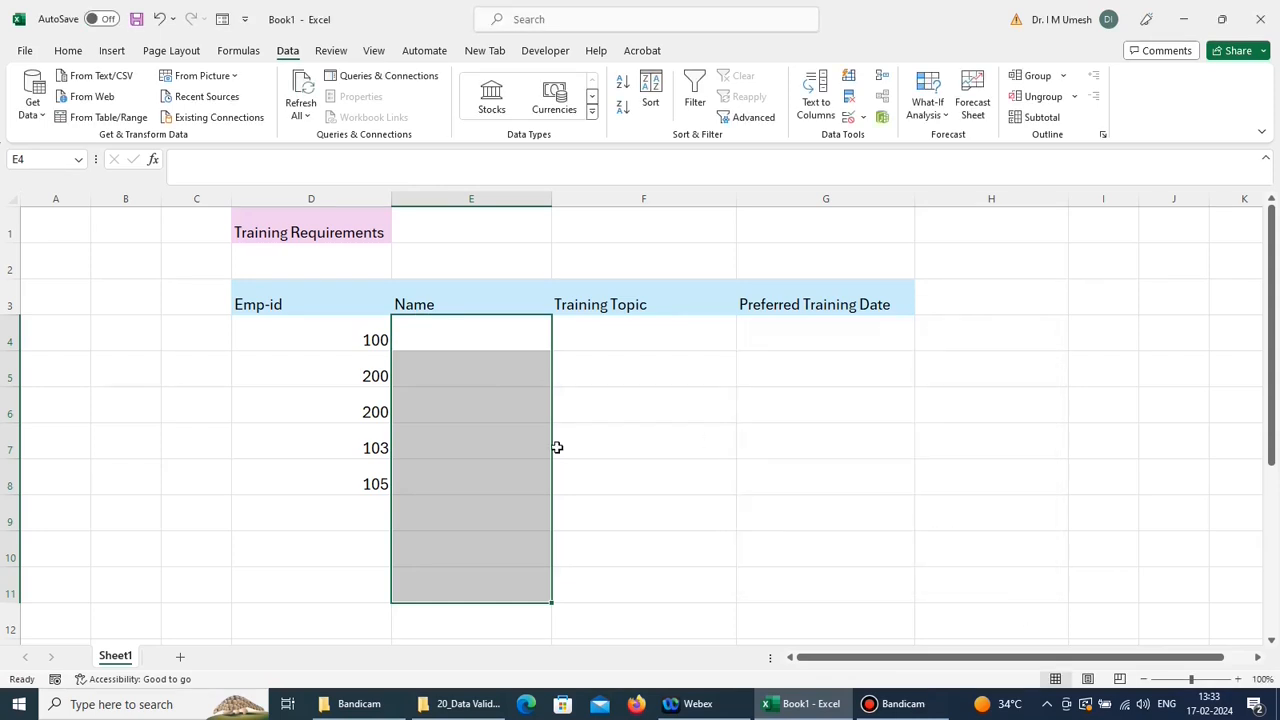
Step: Try to enter 1234 in E4 to test the text-only rule, and cancel the entry
{"action": "left_click", "coordinate": [467, 334]}
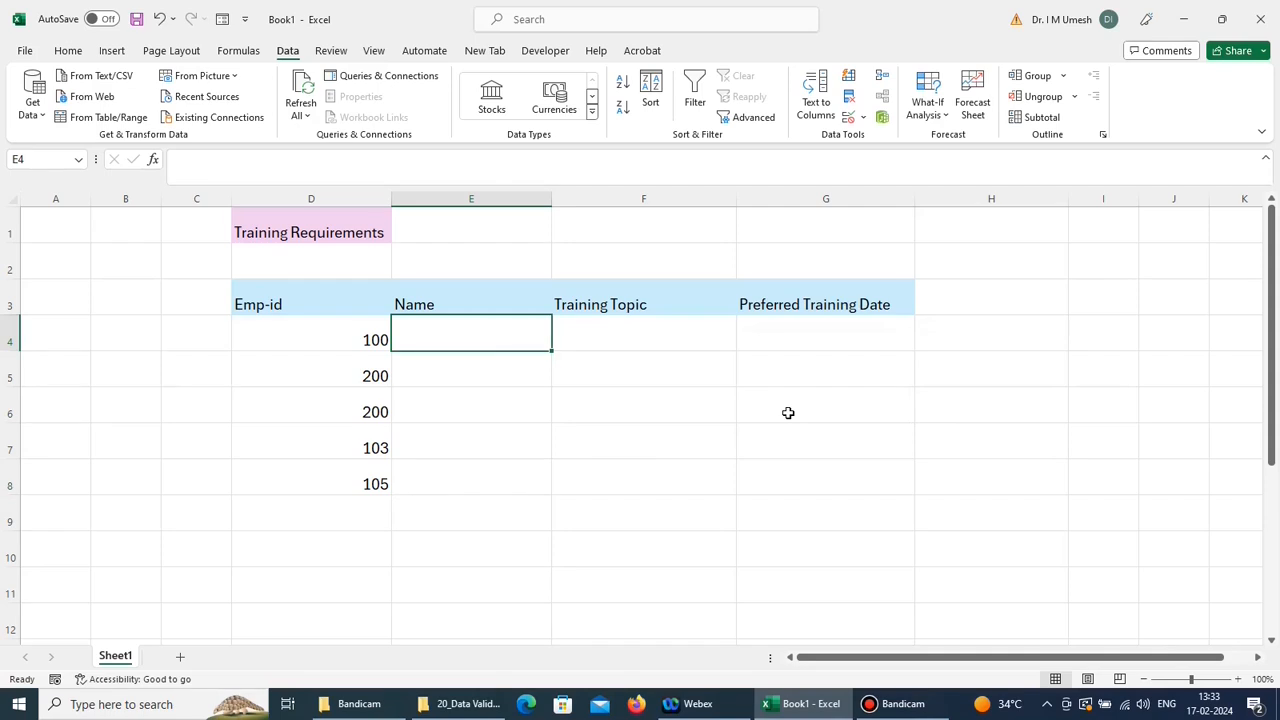
{"action": "type", "text": "1234"}
{"action": "key", "text": "Return"}
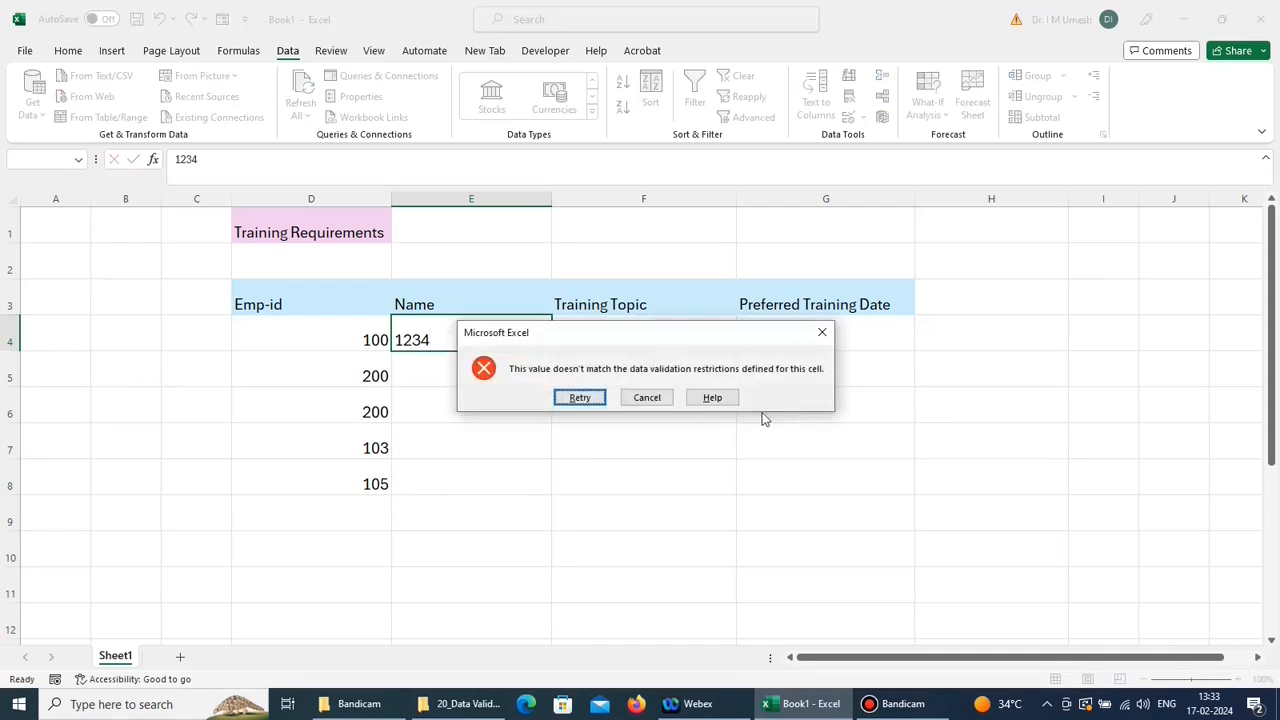
{"action": "left_click", "coordinate": [647, 397]}
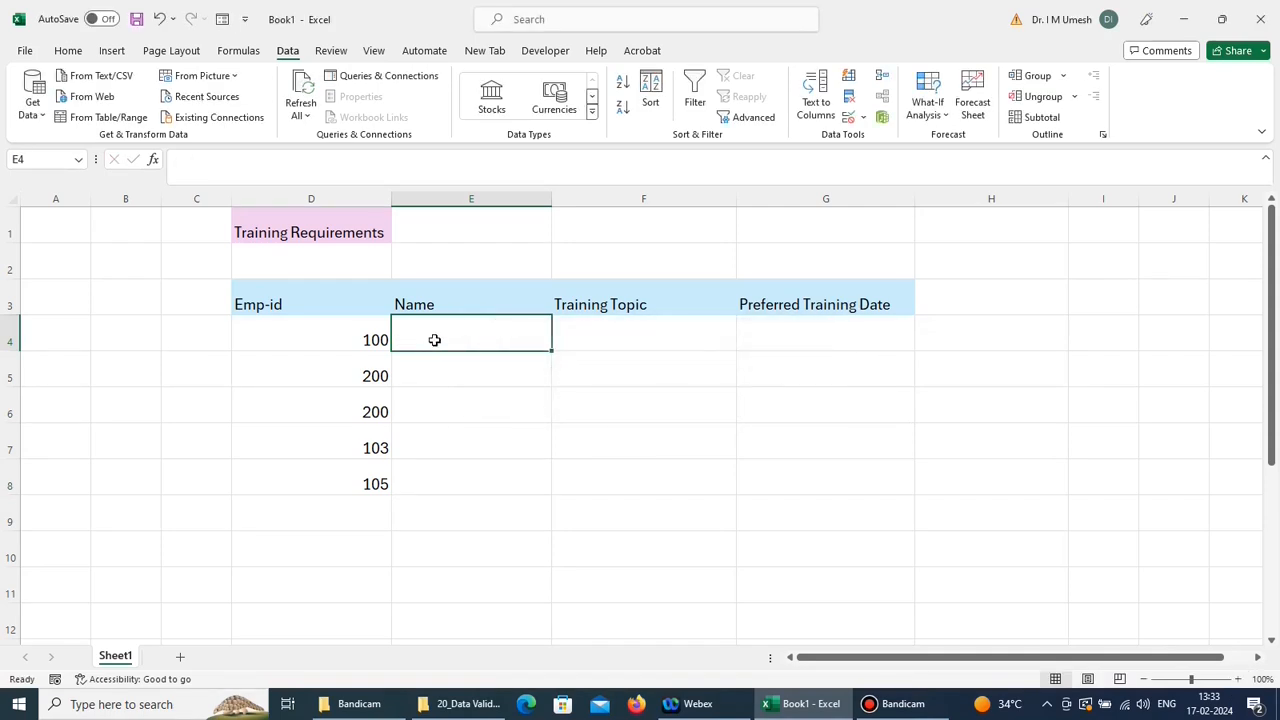
Step: Enter the employee's name in E4 as a valid text entry
{"action": "type", "text": "Umesh"}
{"action": "key", "text": "Return"}
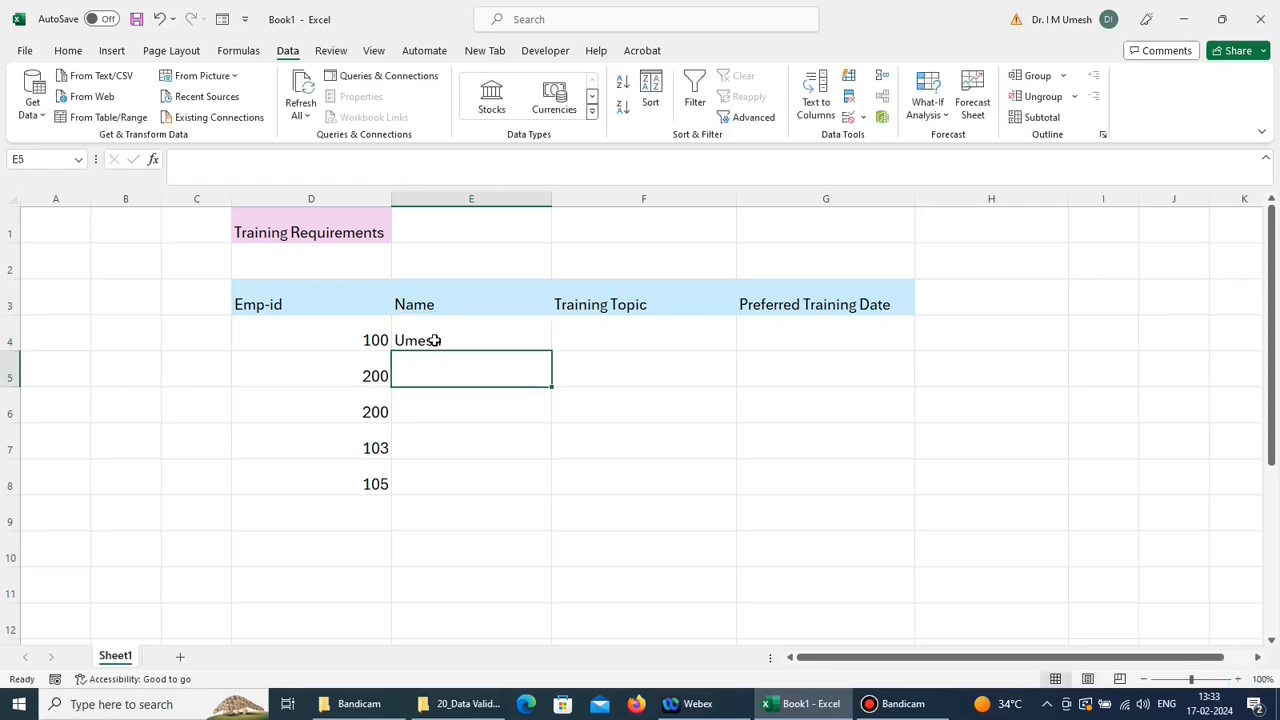
{"action": "left_click", "coordinate": [435, 340]}
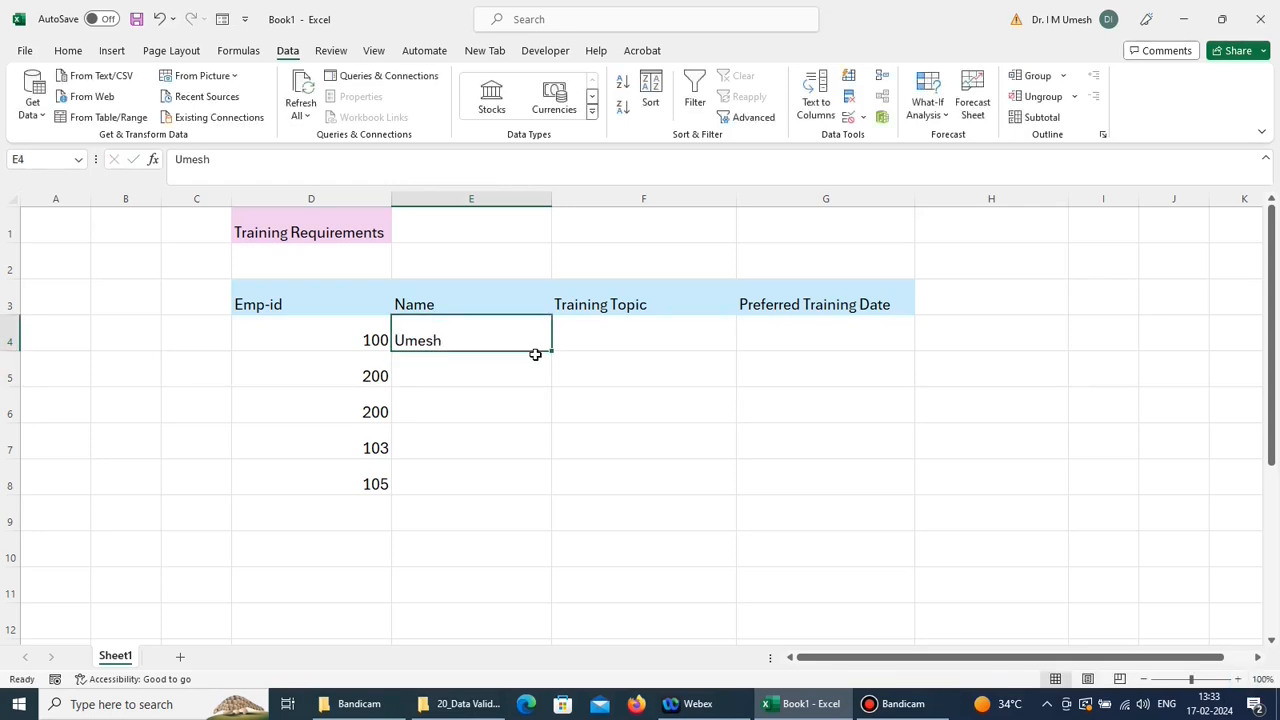
Step: Give the validation of the Name cells E4:E11 an input message titled "Name" with the text "Enter Your Name"
{"action": "left_click_drag", "start_coordinate": [486, 331], "coordinate": [489, 587]}
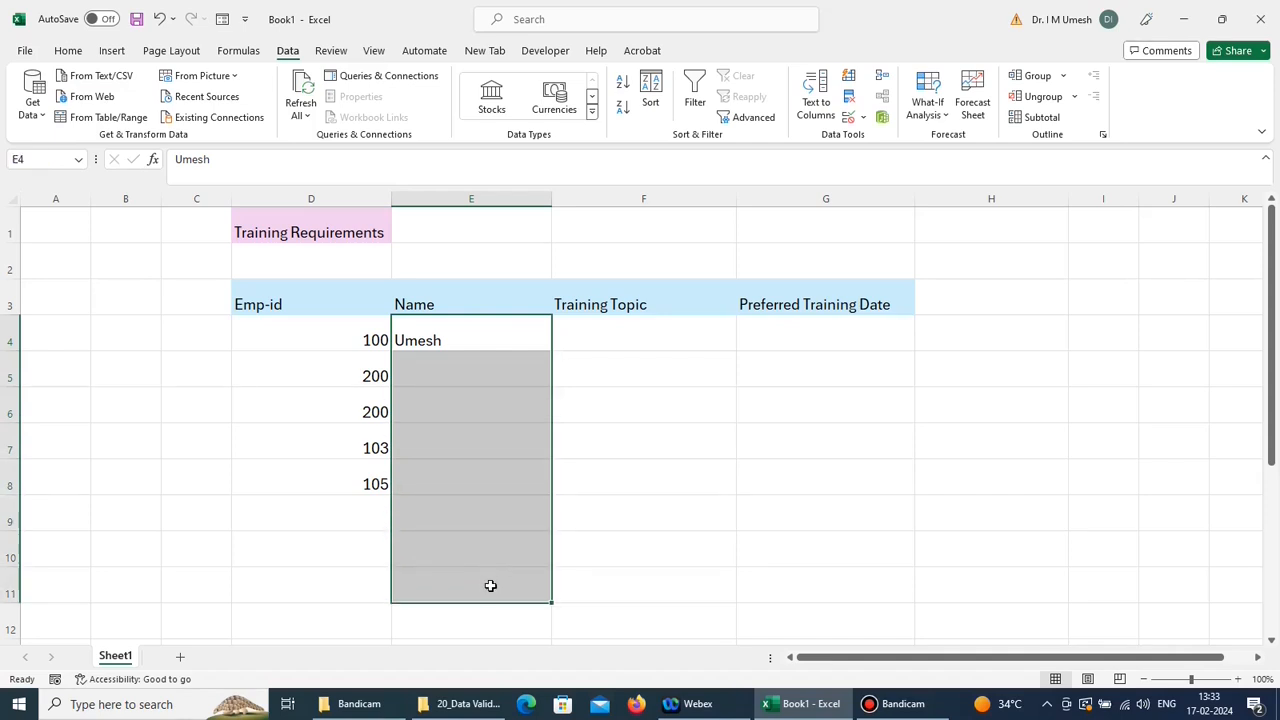
{"action": "left_click", "coordinate": [863, 118]}
{"action": "left_click", "coordinate": [866, 138]}
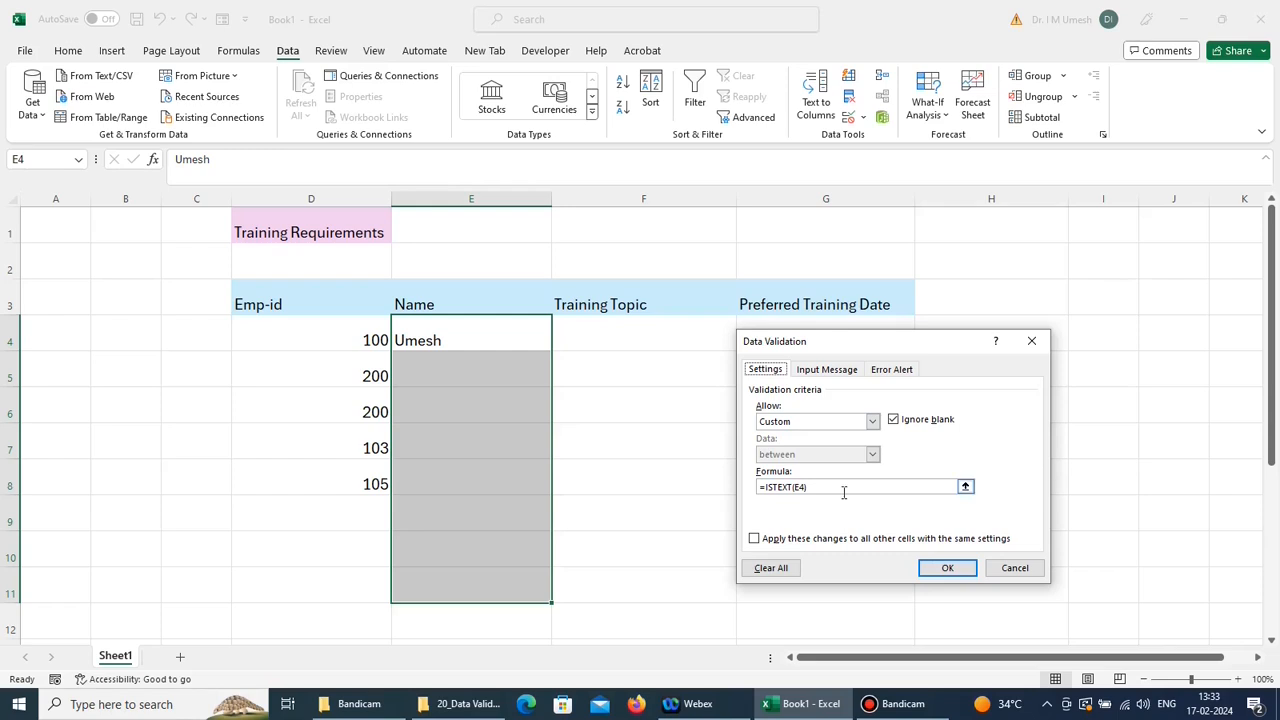
{"action": "left_click", "coordinate": [845, 376]}
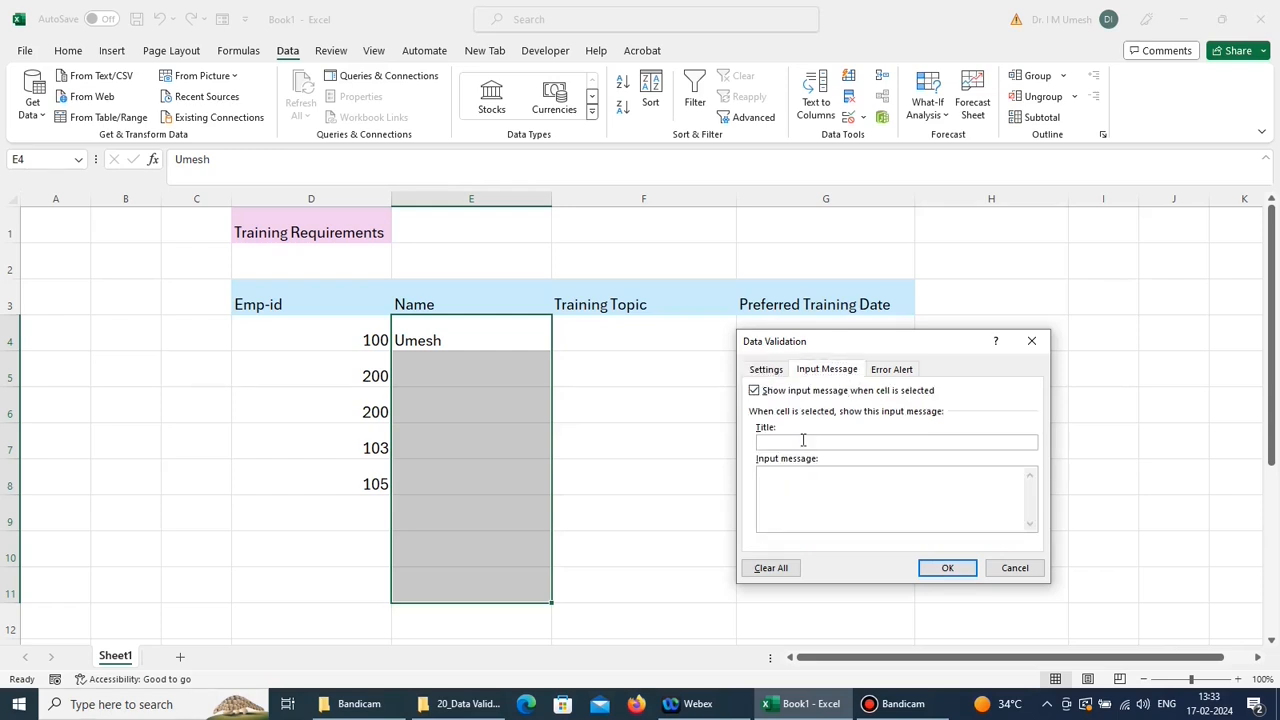
{"action": "type", "text": "Name"}
{"action": "left_click", "coordinate": [794, 480]}
{"action": "type", "text": "Enter Your Name"}
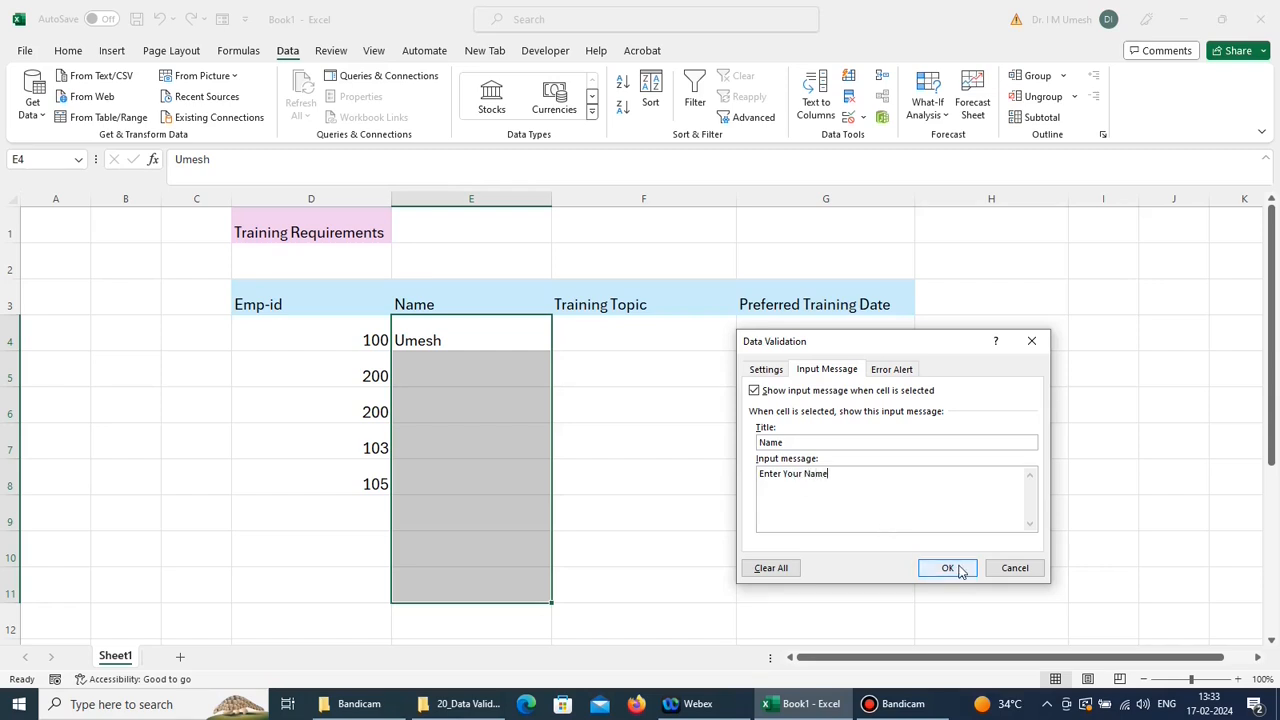
Step: Set the Name cells' error alert to Stop style, titled "Not Text" with the message "Enter Text Only", and apply the validation settings
{"action": "left_click", "coordinate": [892, 369]}
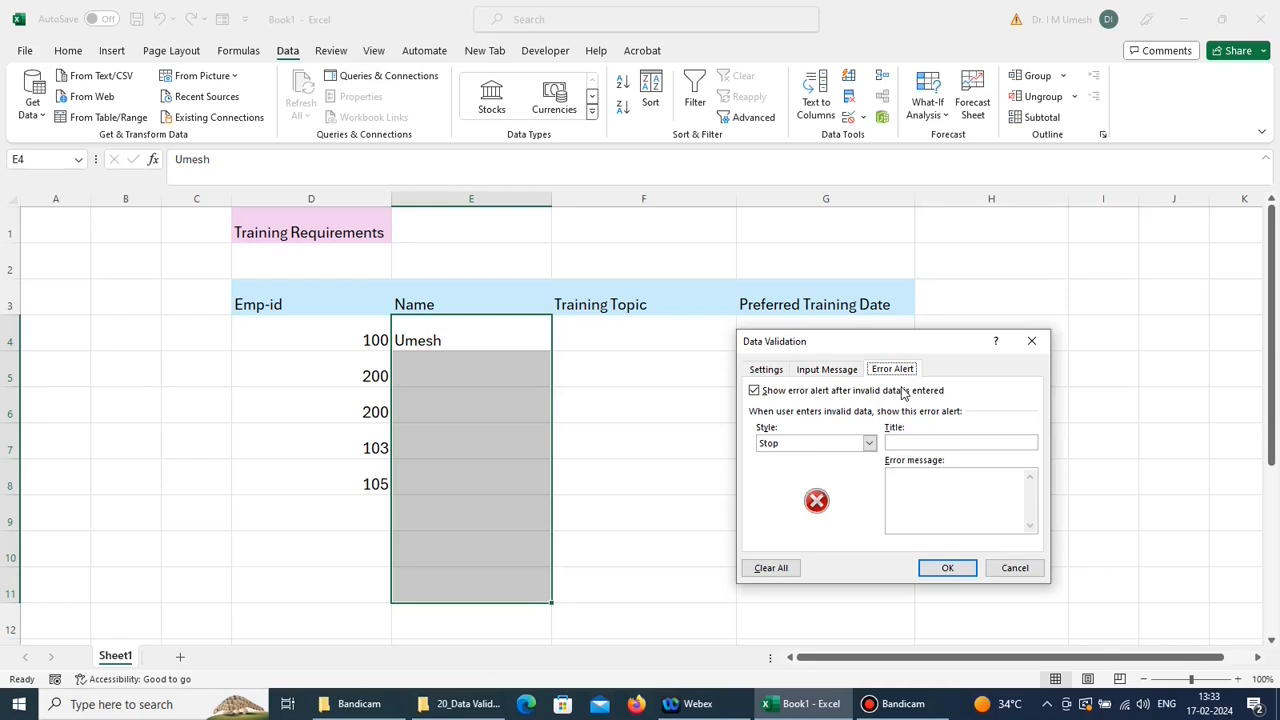
{"action": "left_click", "coordinate": [869, 443]}
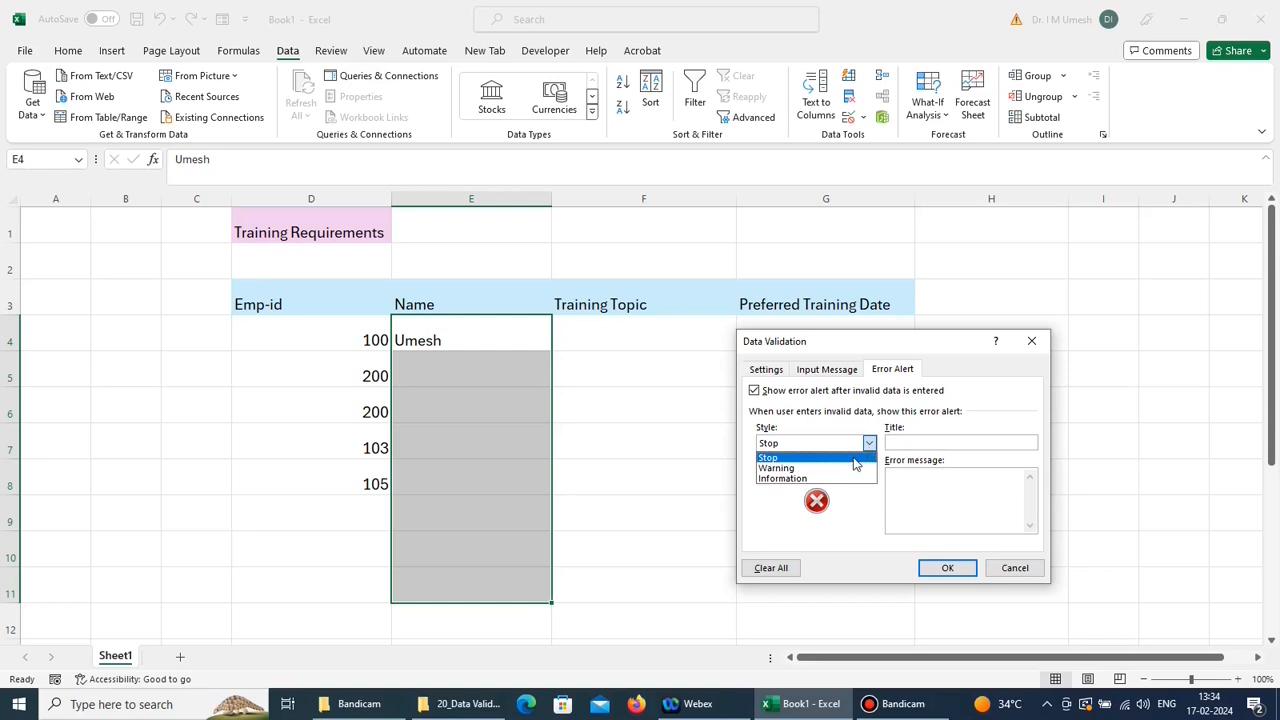
{"action": "left_click", "coordinate": [855, 462]}
{"action": "left_click", "coordinate": [900, 442]}
{"action": "type", "text": "No"}
{"action": "type", "text": " Text"}
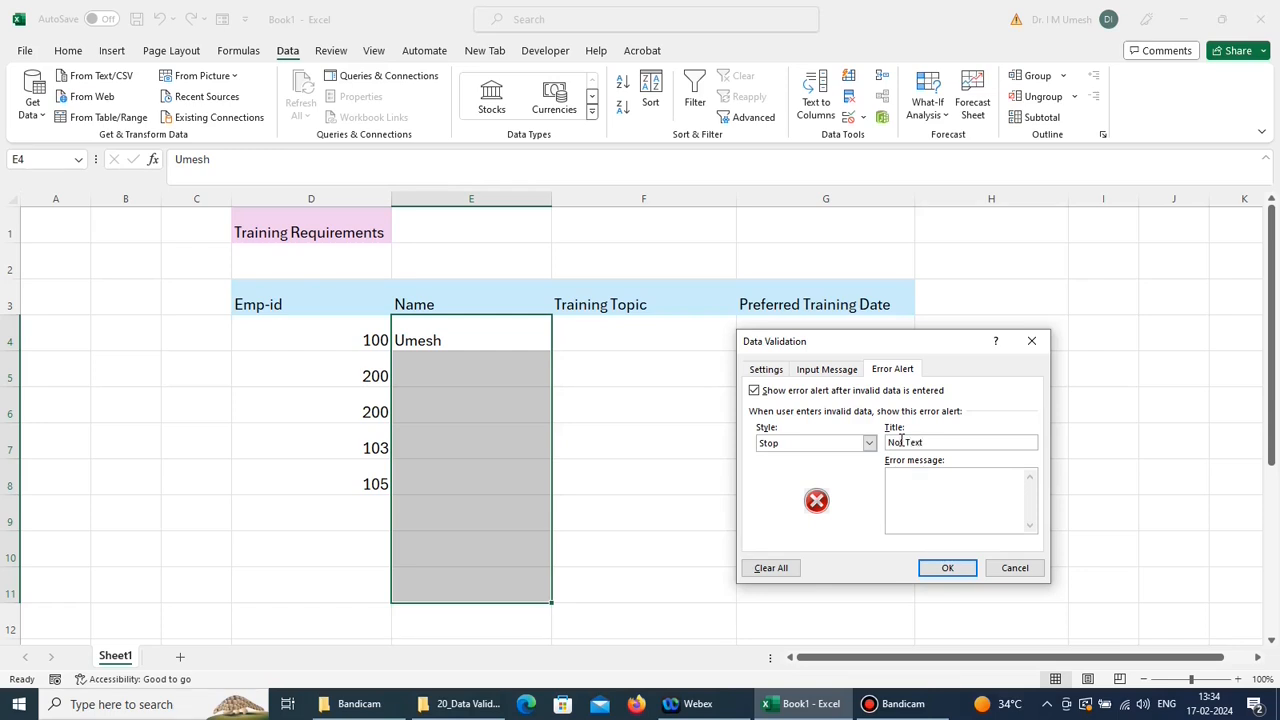
{"action": "left_click", "coordinate": [926, 492]}
{"action": "type", "text": "Enter T"}
{"action": "type", "text": "ext Only"}
{"action": "left_click", "coordinate": [947, 567]}
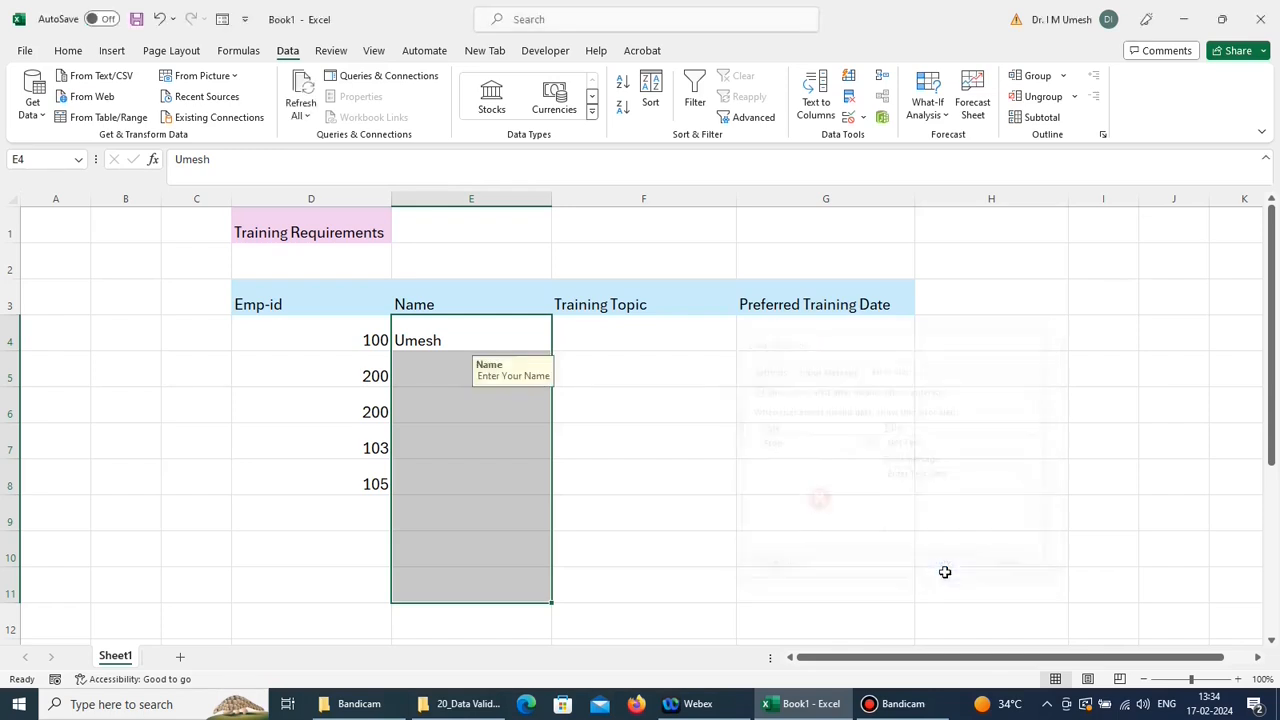
Step: Replace the content of E4 by re-entering the employee's name in lowercase
{"action": "double_click", "coordinate": [506, 341]}
{"action": "key", "text": "BackSpace"}
{"action": "key", "text": "BackSpace"}
{"action": "key", "text": "BackSpace"}
{"action": "key", "text": "BackSpace"}
{"action": "key", "text": "BackSpace"}
{"action": "type", "text": "umesh"}
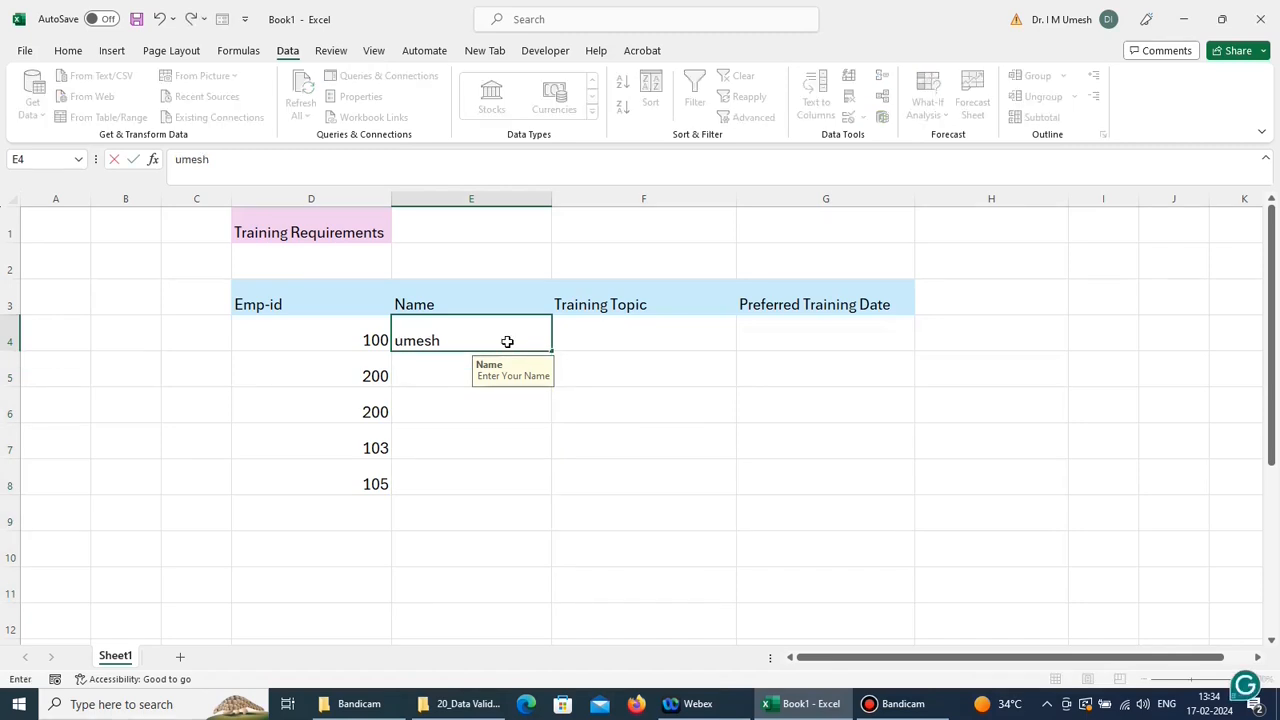
{"action": "key", "text": "Return"}
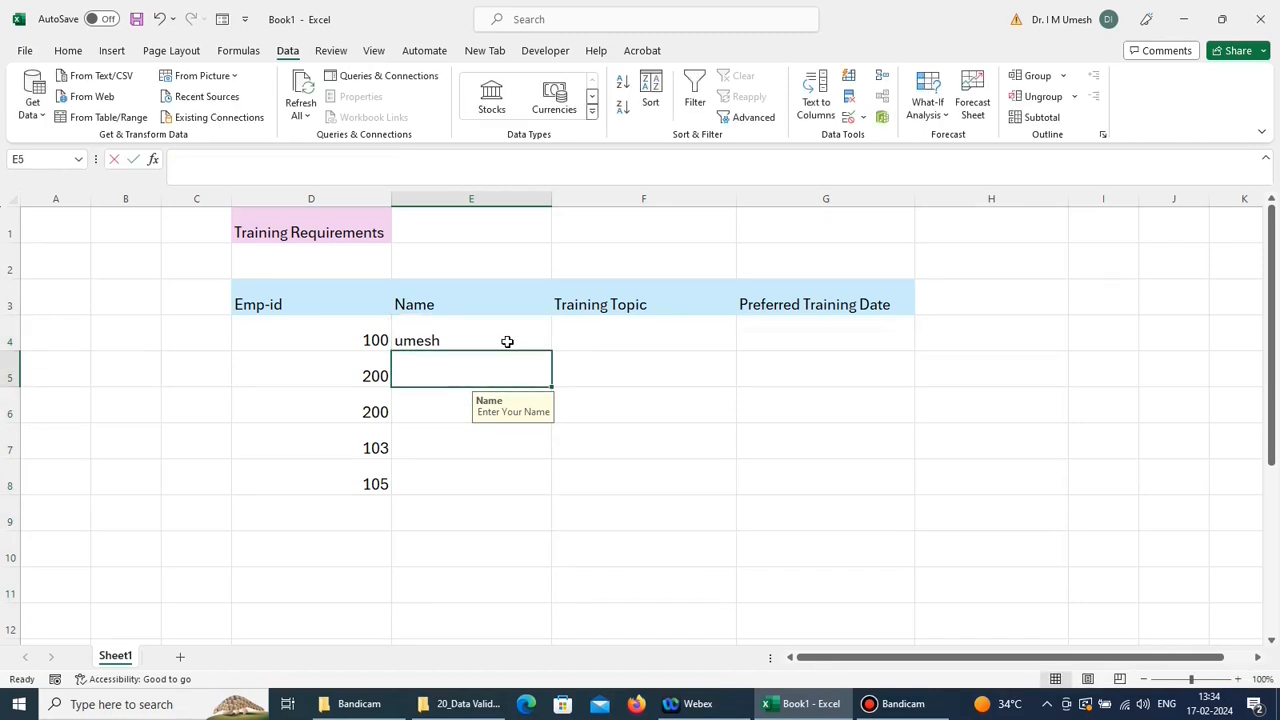
Step: Test the Name validation by trying 123 in E5, and replace that entry with an employee's name
{"action": "type", "text": "123"}
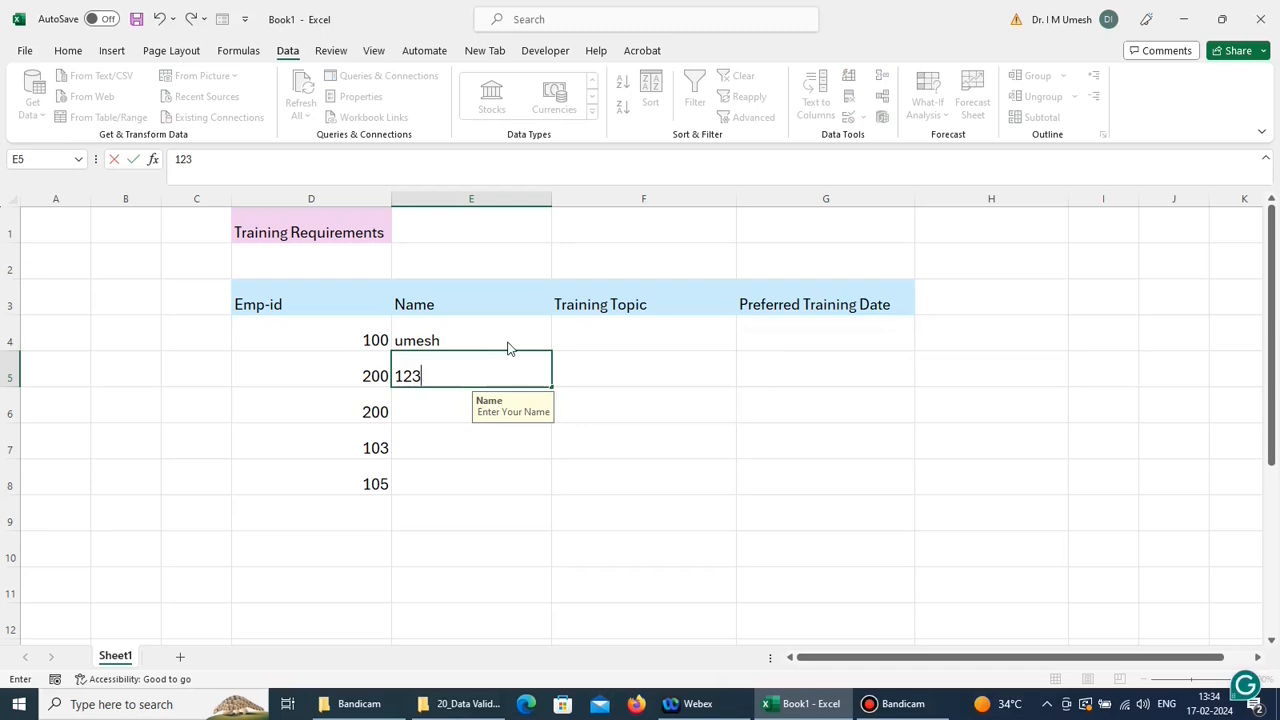
{"action": "key", "text": "Return"}
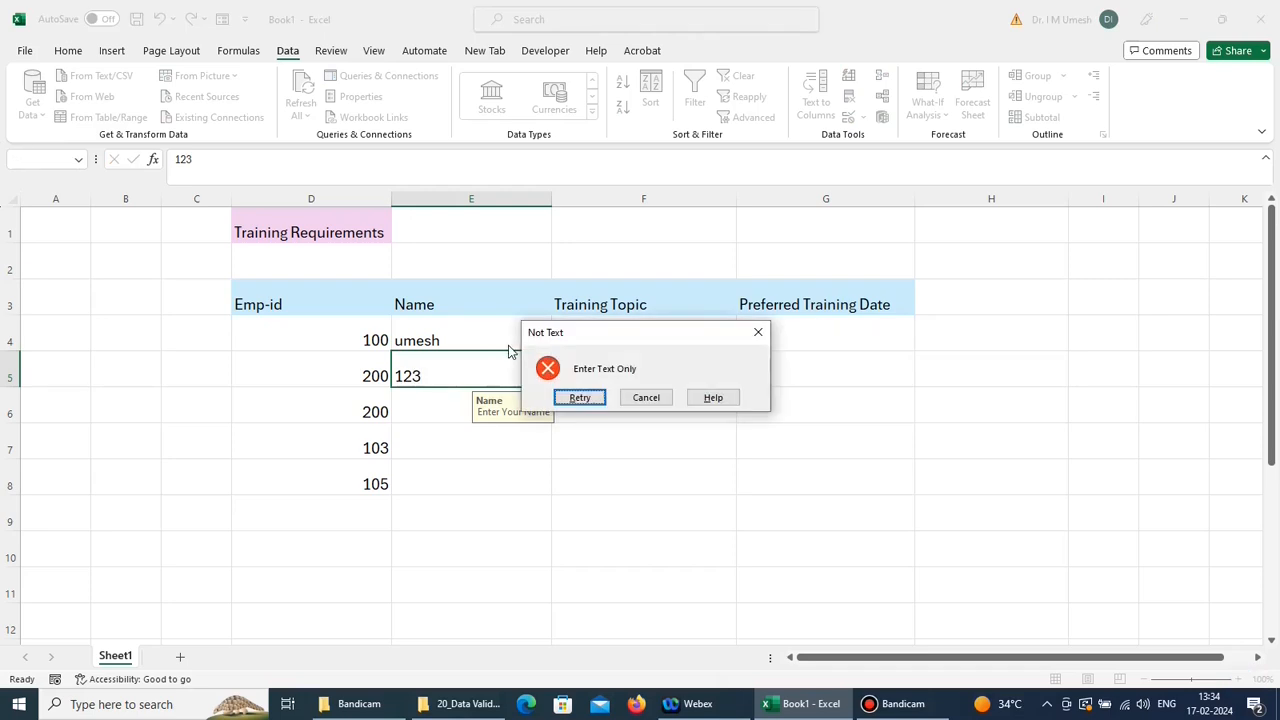
{"action": "left_click", "coordinate": [582, 397]}
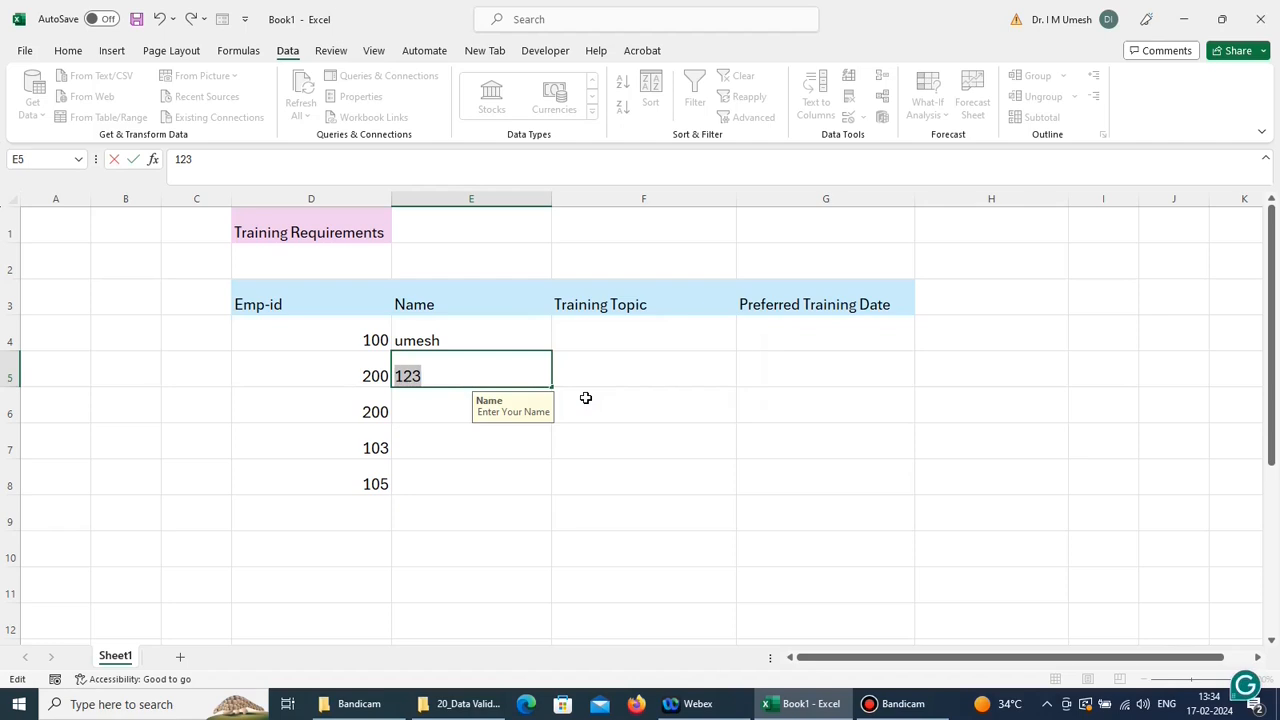
{"action": "type", "text": "Kiran"}
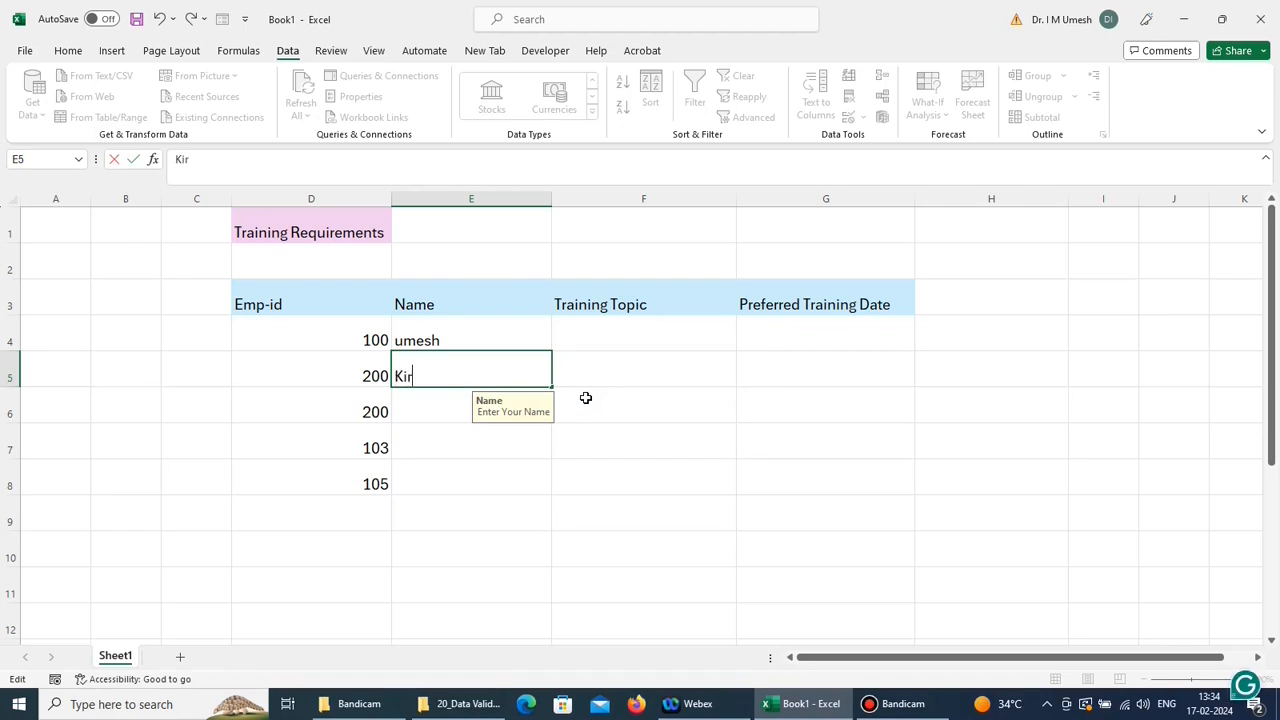
{"action": "key", "text": "Return"}
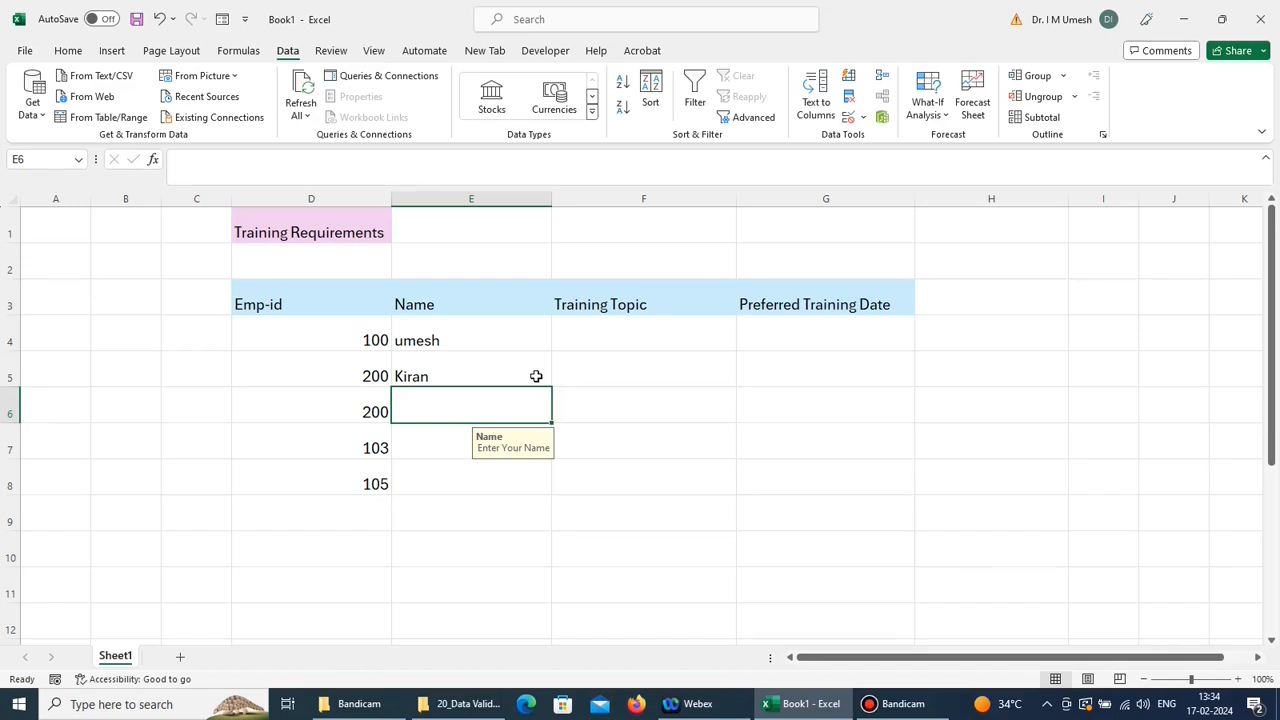
Step: Set the data validation of the Training Topic cells F4:F11 to allow a List
{"action": "left_click_drag", "start_coordinate": [643, 333], "coordinate": [680, 583]}
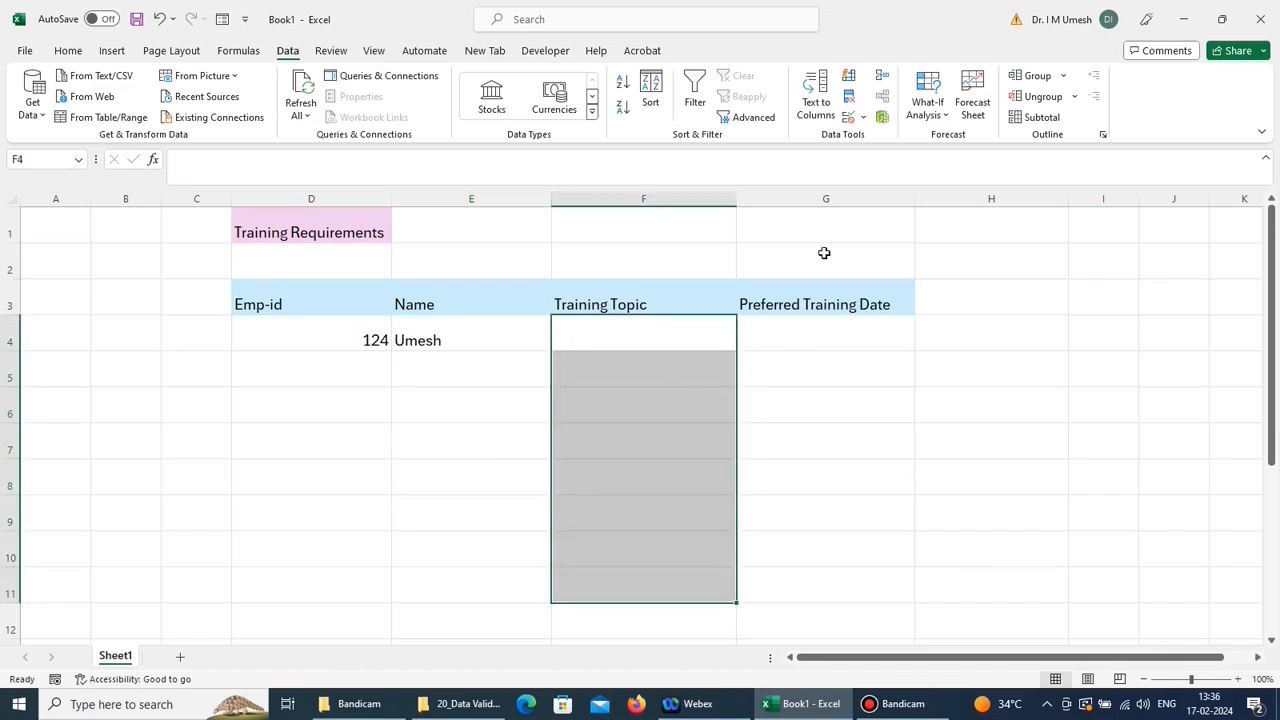
{"action": "left_click", "coordinate": [861, 117]}
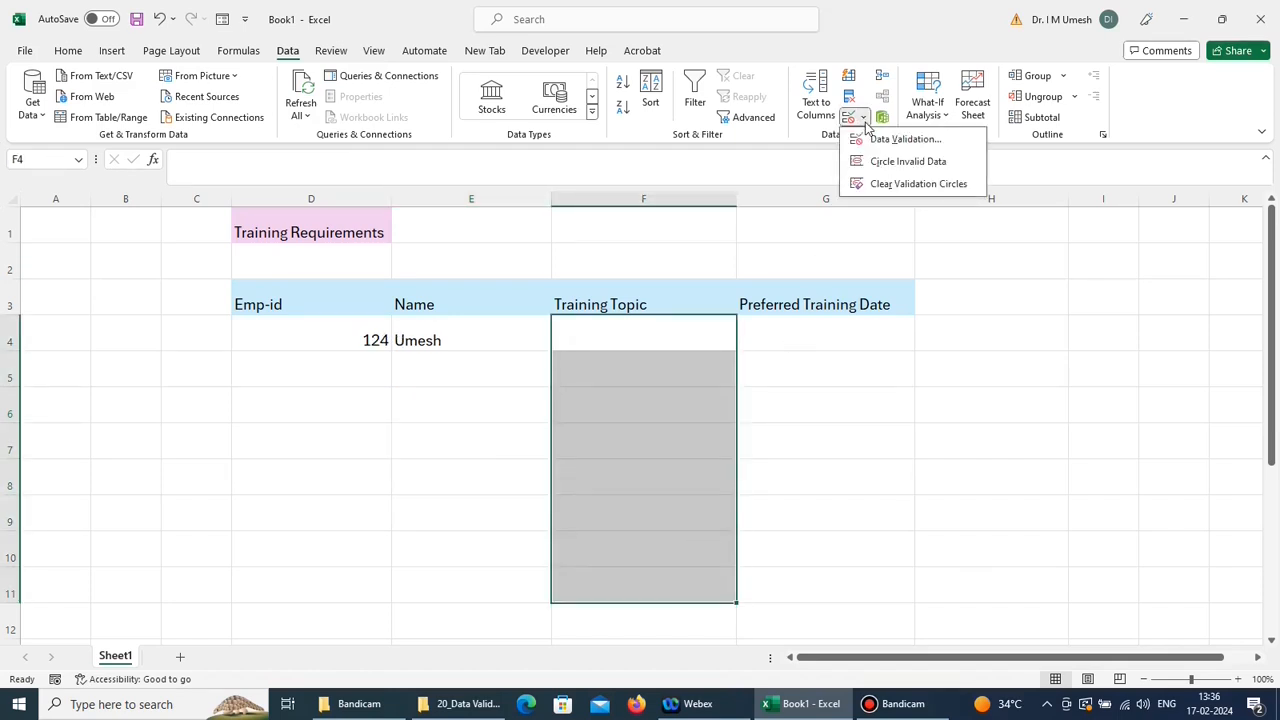
{"action": "left_click", "coordinate": [868, 140]}
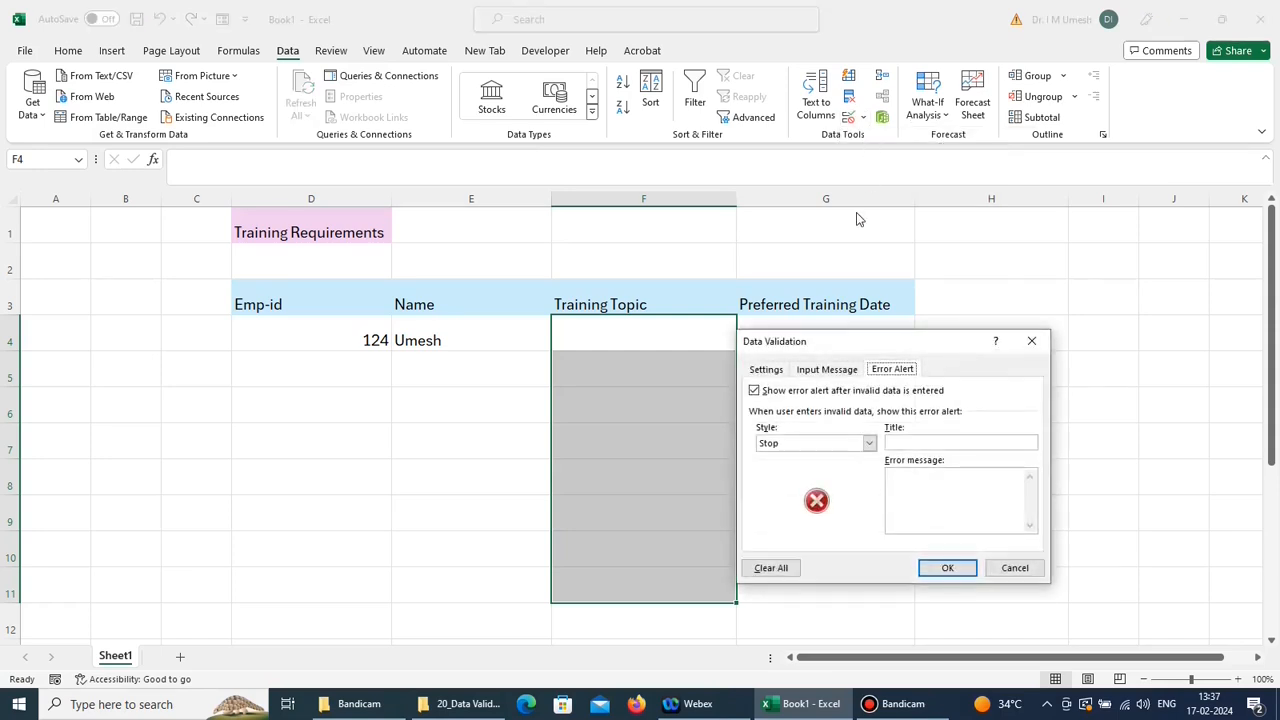
{"action": "left_click", "coordinate": [766, 369]}
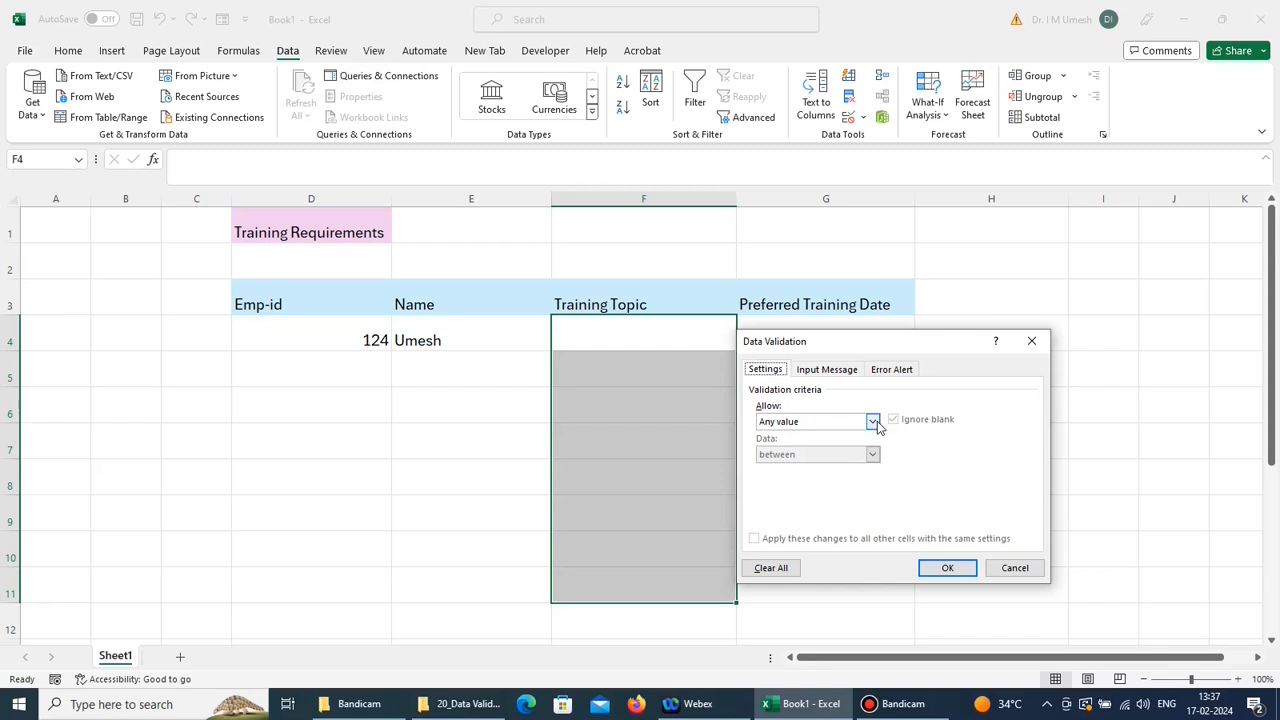
{"action": "left_click", "coordinate": [873, 422]}
{"action": "left_click", "coordinate": [841, 472]}
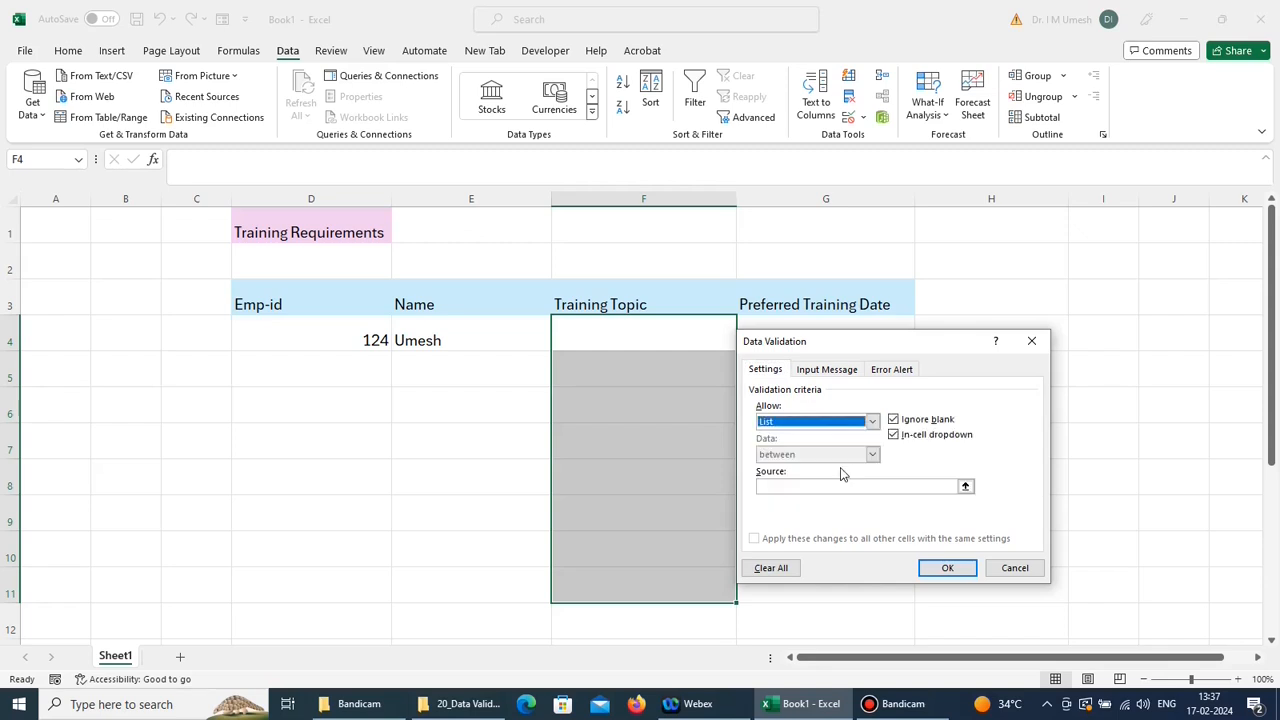
Step: Set the list source to "Advanced MS -Word, Advanced MS-Excel, Introduction to Programming" and apply the validation
{"action": "left_click", "coordinate": [840, 487]}
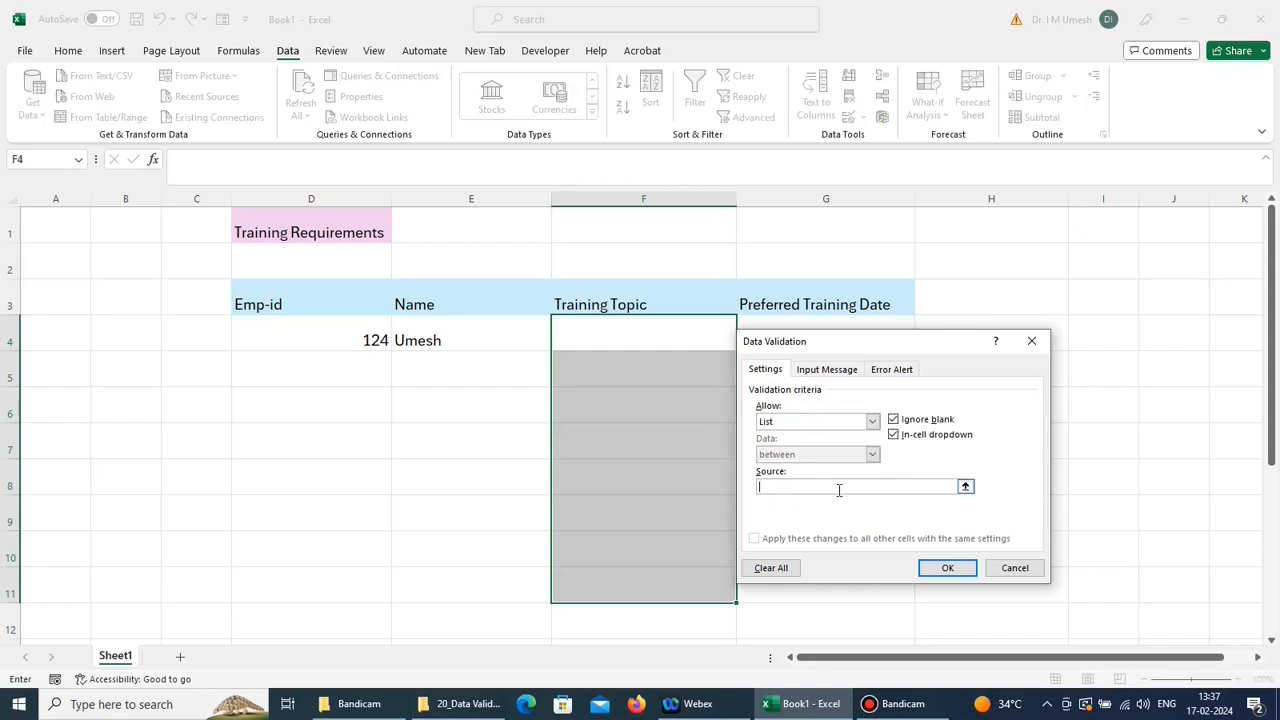
{"action": "type", "text": "Advan"}
{"action": "type", "text": "ced"}
{"action": "type", "text": " MS"}
{"action": "type", "text": " -Word"}
{"action": "type", "text": ", Advanced"}
{"action": "type", "text": " M"}
{"action": "type", "text": "S-Excel, Introduction to Programming"}
{"action": "left_click", "coordinate": [946, 567]}
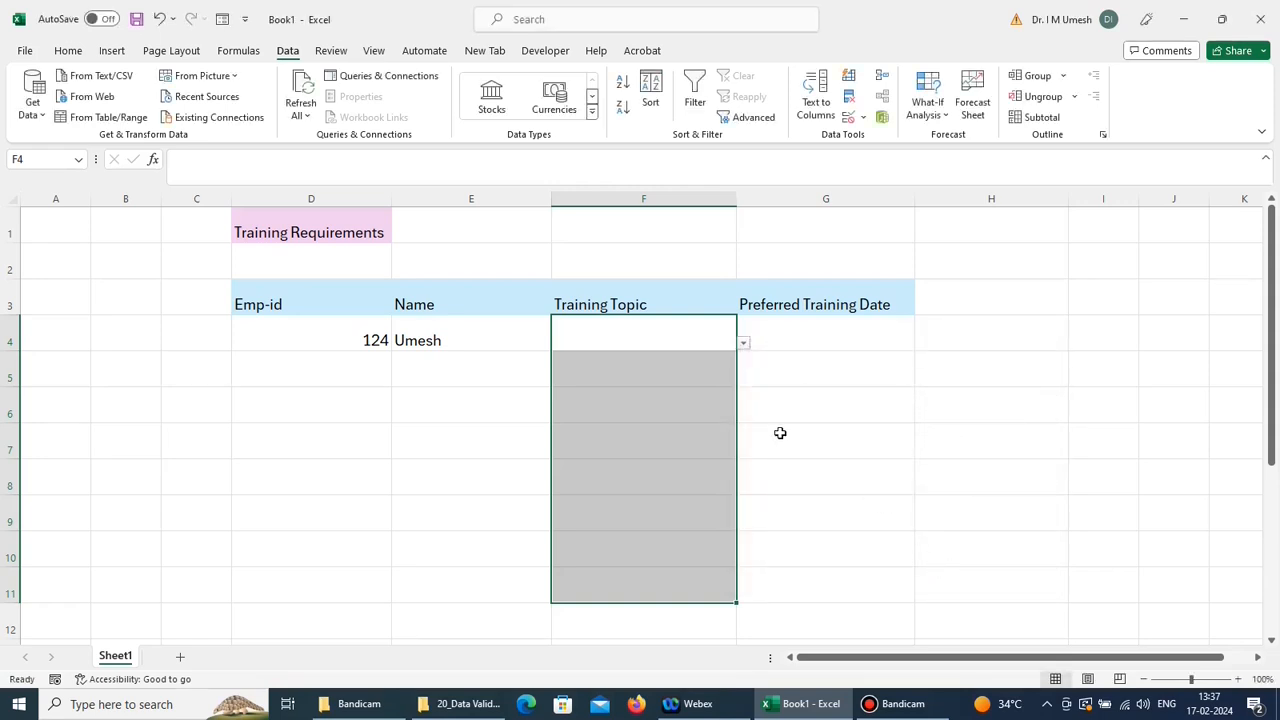
Step: Try the topic choices in F4 one after another: Advanced MS -Word, Advanced MS-Excel, and finally Introduction to Programming
{"action": "left_click", "coordinate": [744, 346]}
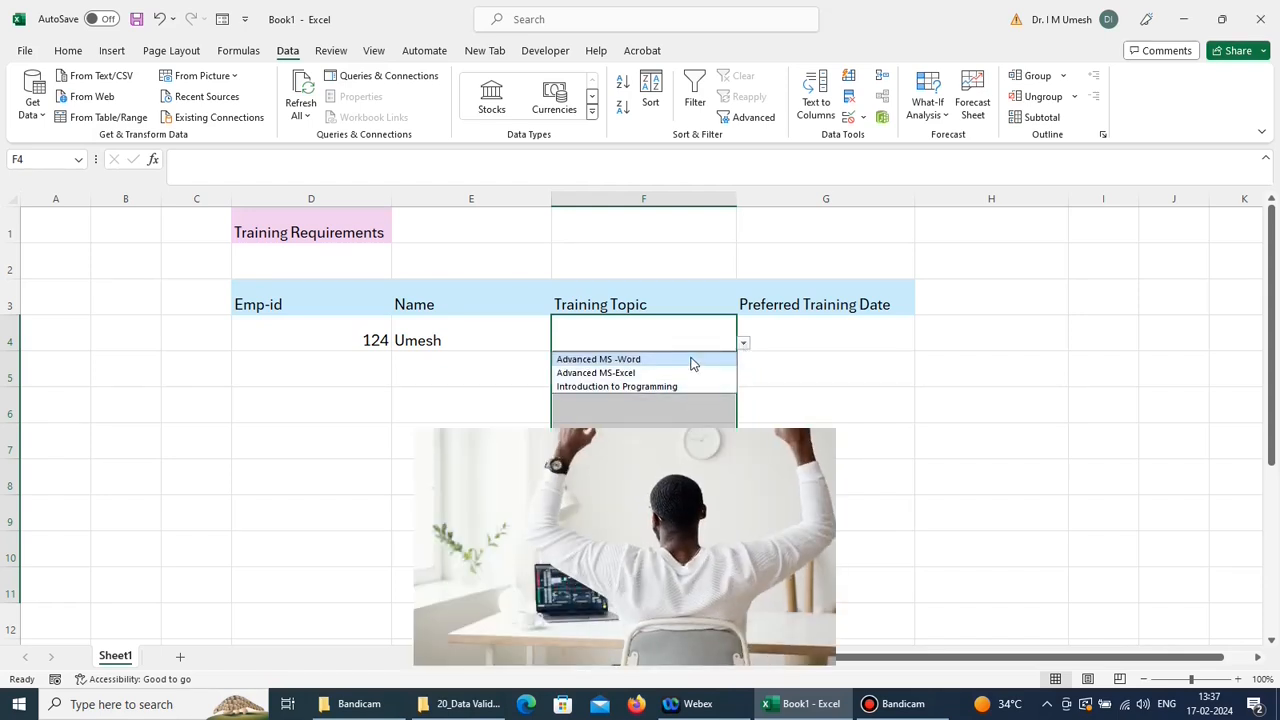
{"action": "left_click", "coordinate": [694, 360]}
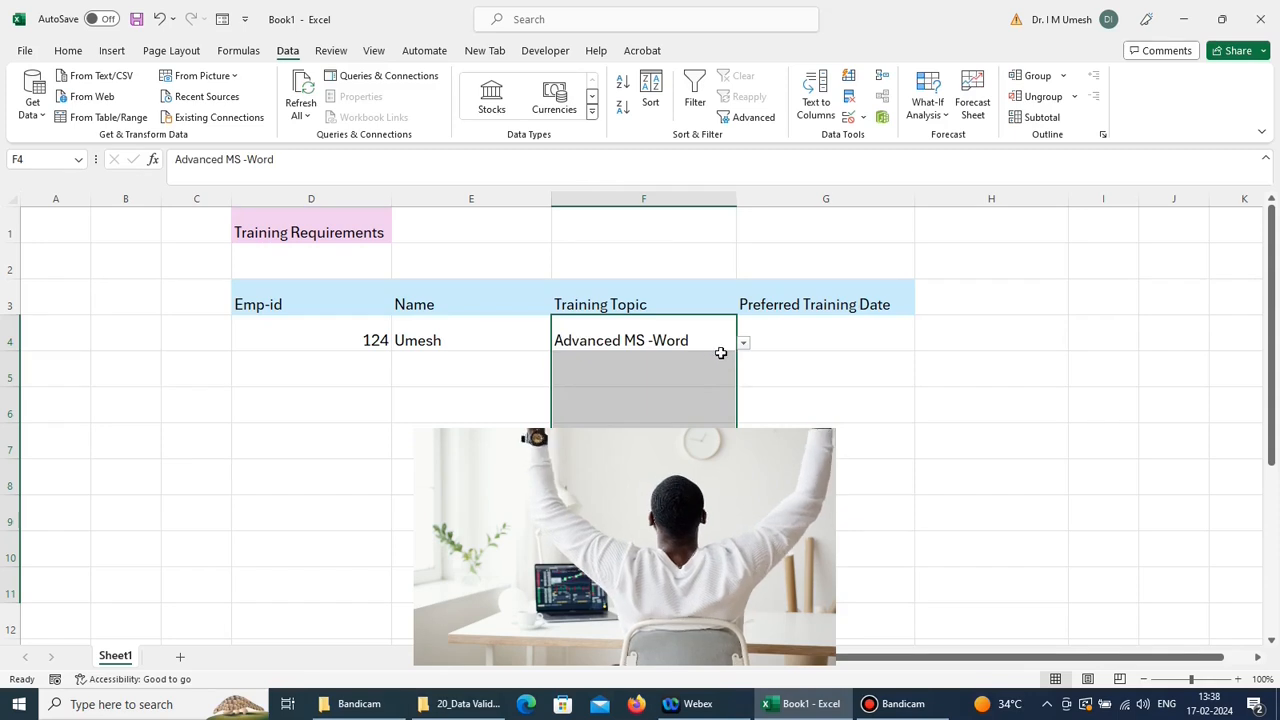
{"action": "left_click", "coordinate": [744, 345]}
{"action": "left_click", "coordinate": [712, 360]}
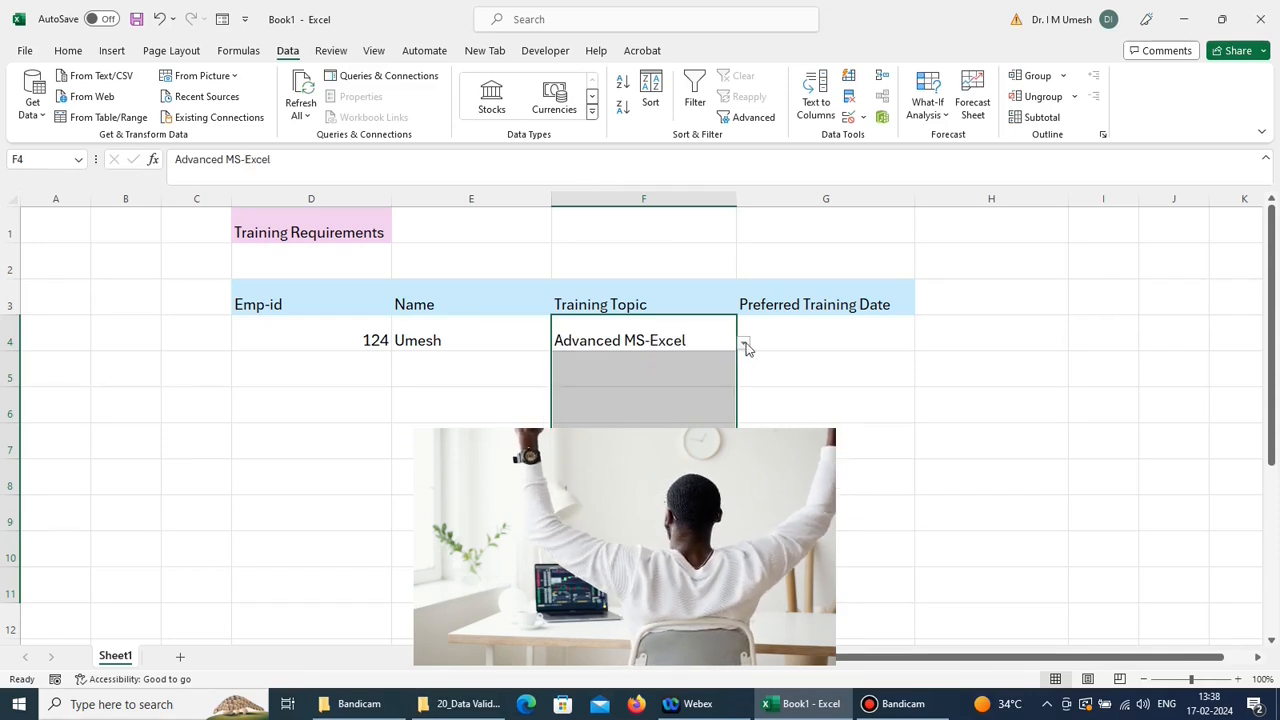
{"action": "left_click", "coordinate": [744, 345]}
{"action": "left_click", "coordinate": [720, 383]}
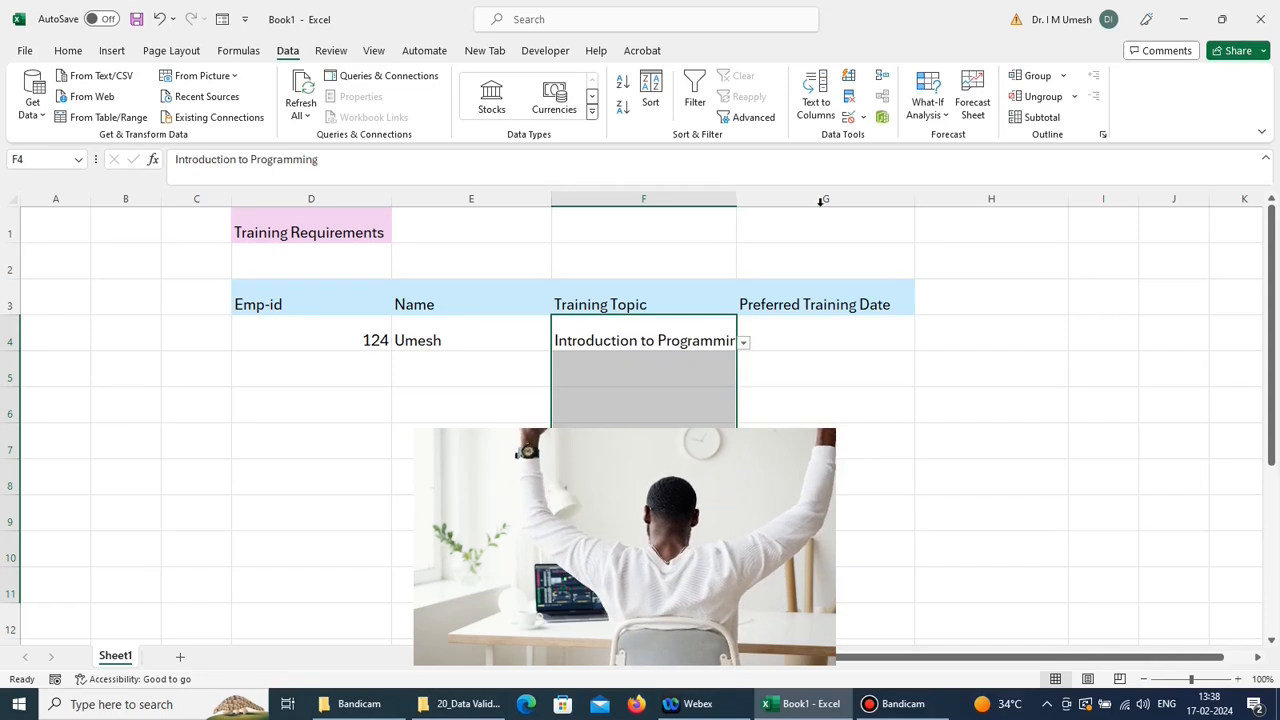
Step: Set the Training Topic cells' error alert to Warning style, titled "Training Topic" with the message "Select from the list", and apply it
{"action": "left_click", "coordinate": [862, 118]}
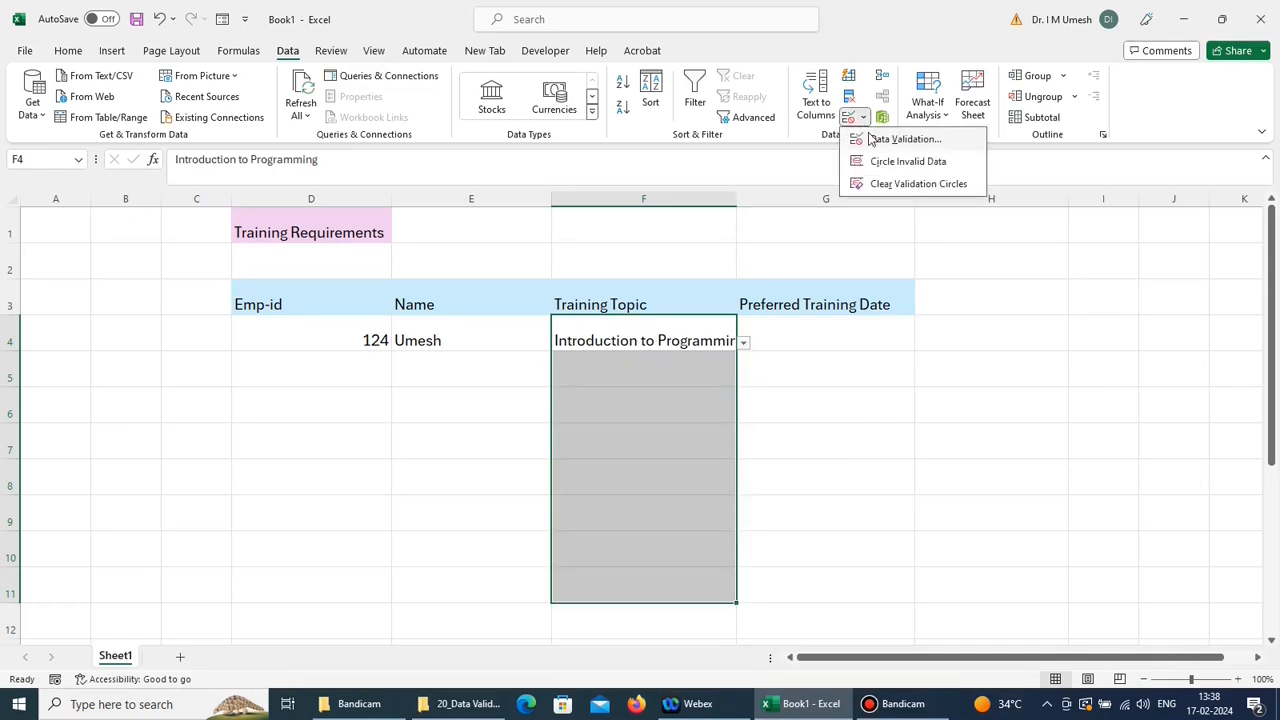
{"action": "left_click", "coordinate": [900, 139]}
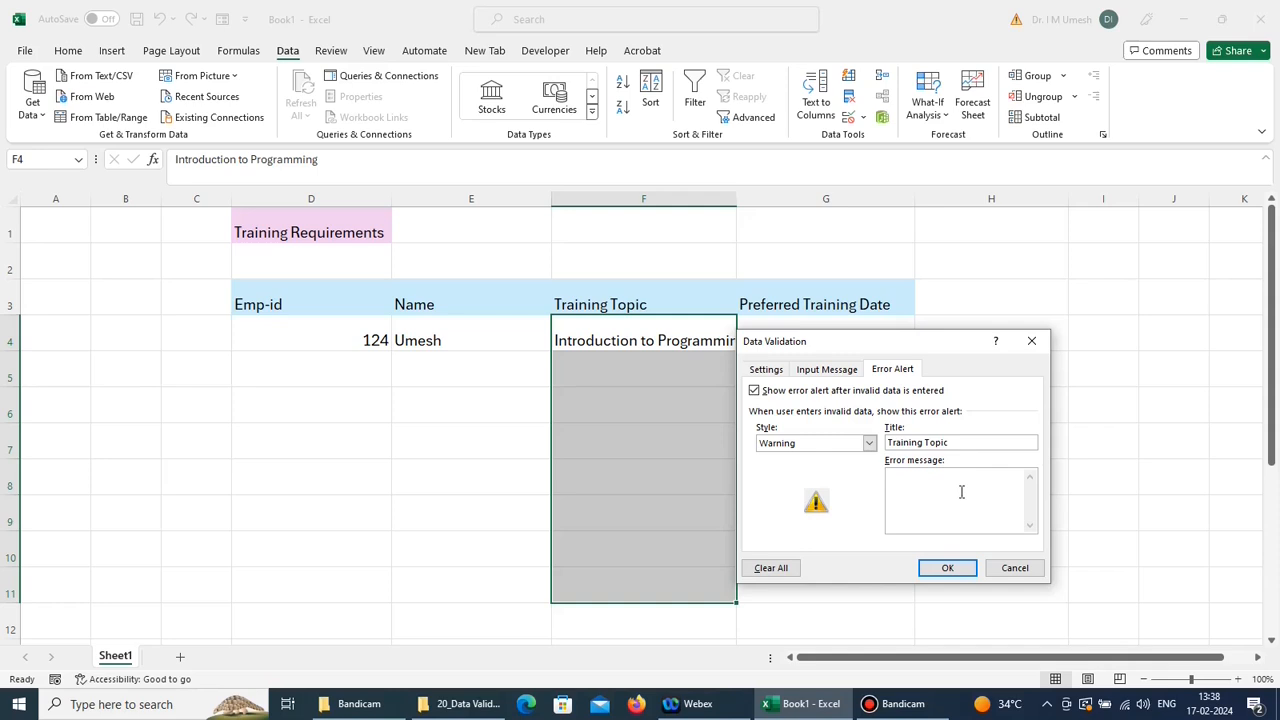
{"action": "type", "text": "Select from drop d"}
{"action": "key", "text": "BackSpace"}
{"action": "key", "text": "BackSpace"}
{"action": "key", "text": "BackSpace"}
{"action": "key", "text": "BackSpace"}
{"action": "key", "text": "BackSpace"}
{"action": "key", "text": "BackSpace"}
{"action": "type", "text": "the list"}
{"action": "left_click", "coordinate": [944, 567]}
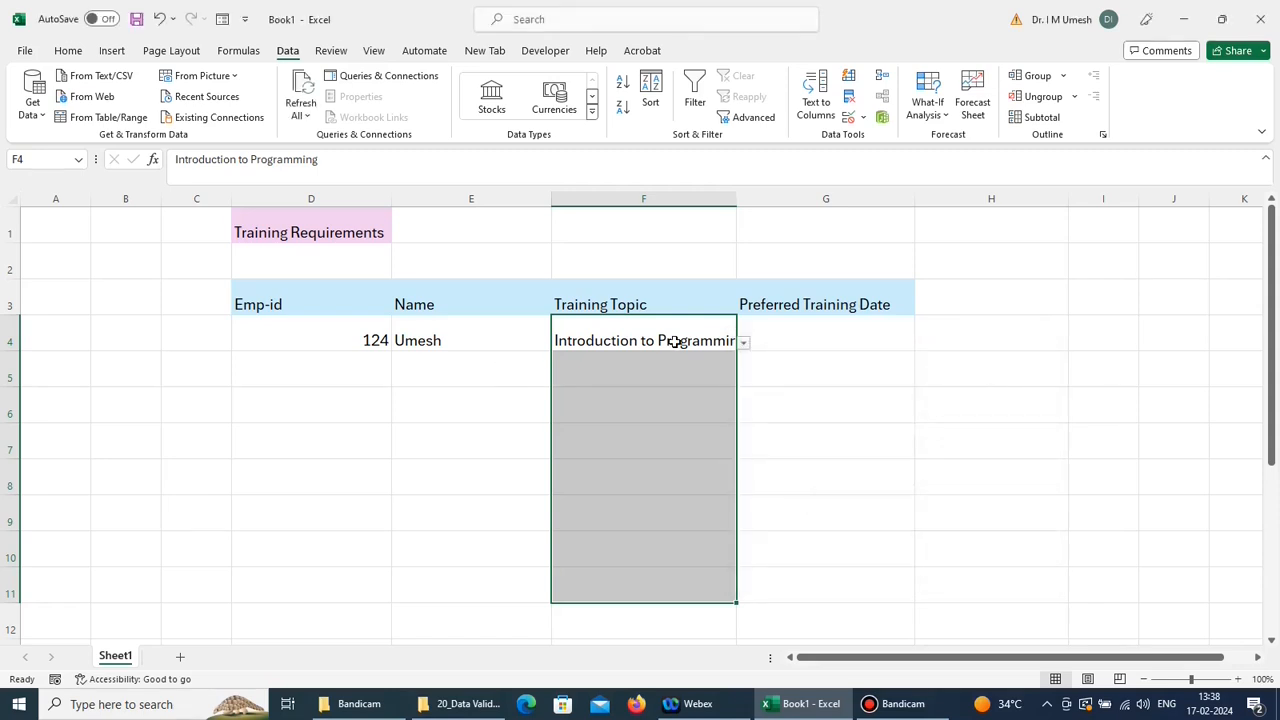
Step: Try to enter the unlisted topic "Introduction to C Programming" in F5 to test the Training Topic validation
{"action": "left_click", "coordinate": [837, 435]}
{"action": "left_click", "coordinate": [651, 340]}
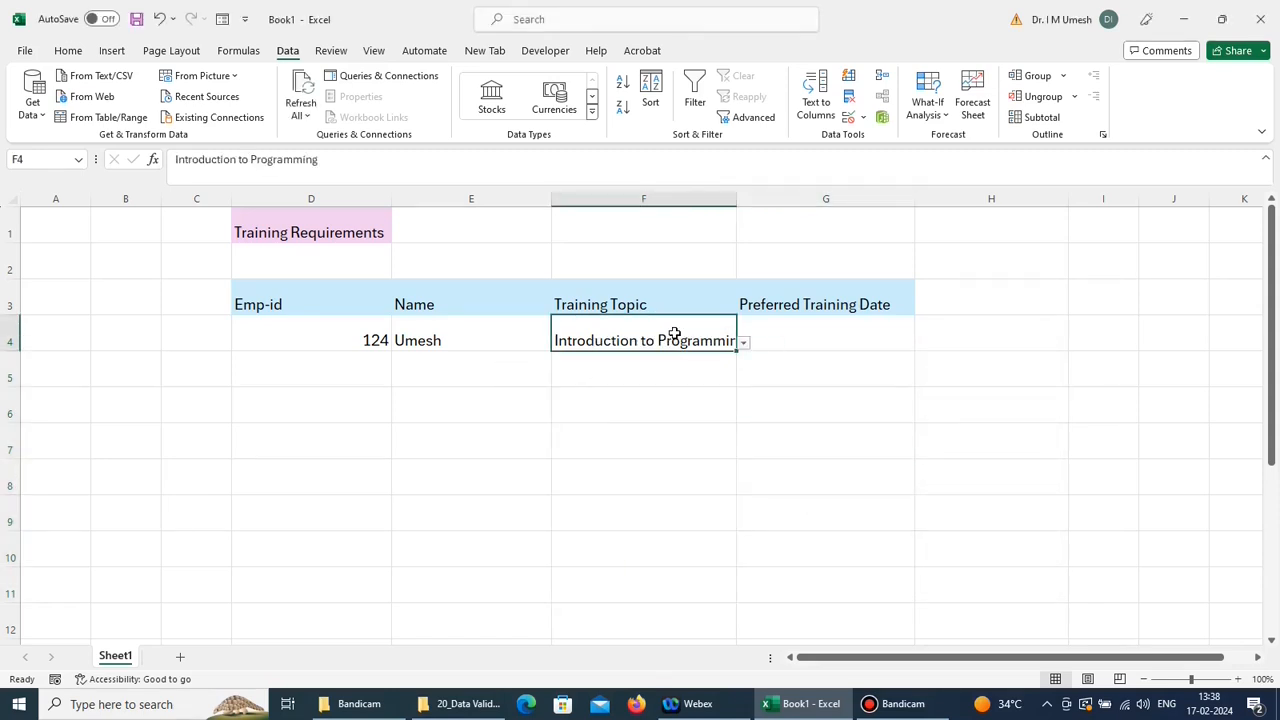
{"action": "left_click", "coordinate": [686, 370]}
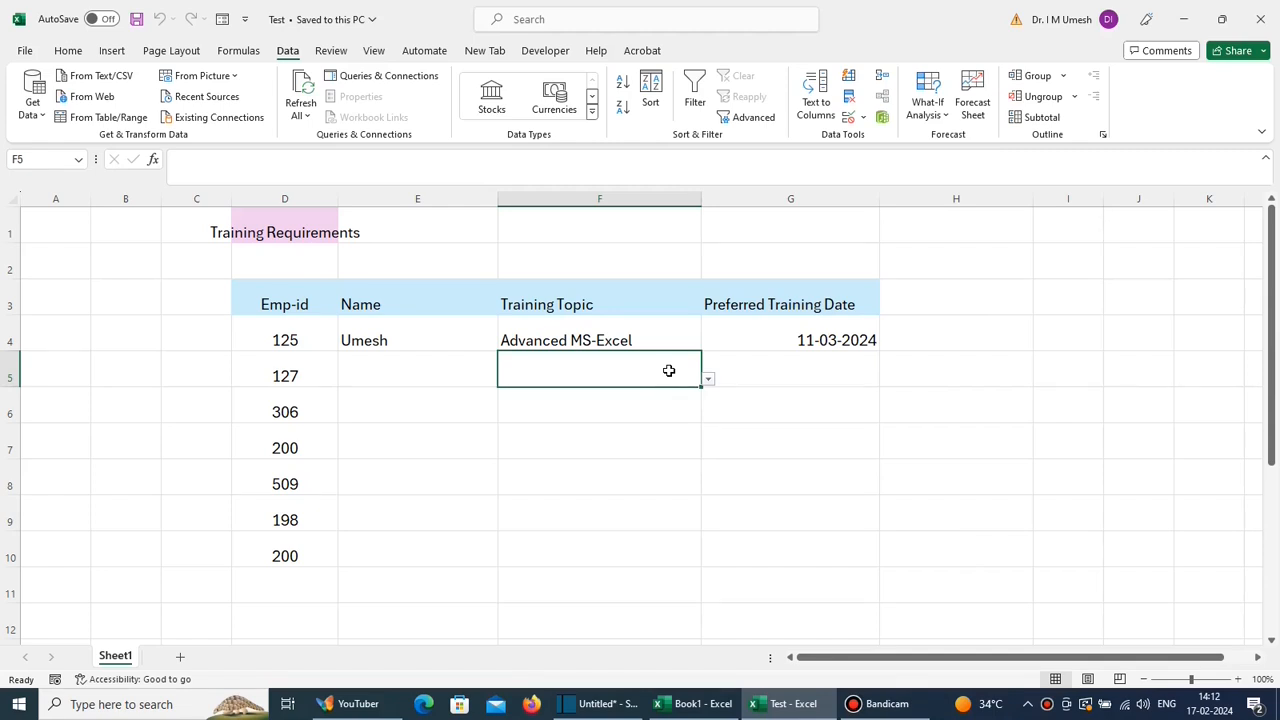
{"action": "type", "text": "Introduction to "}
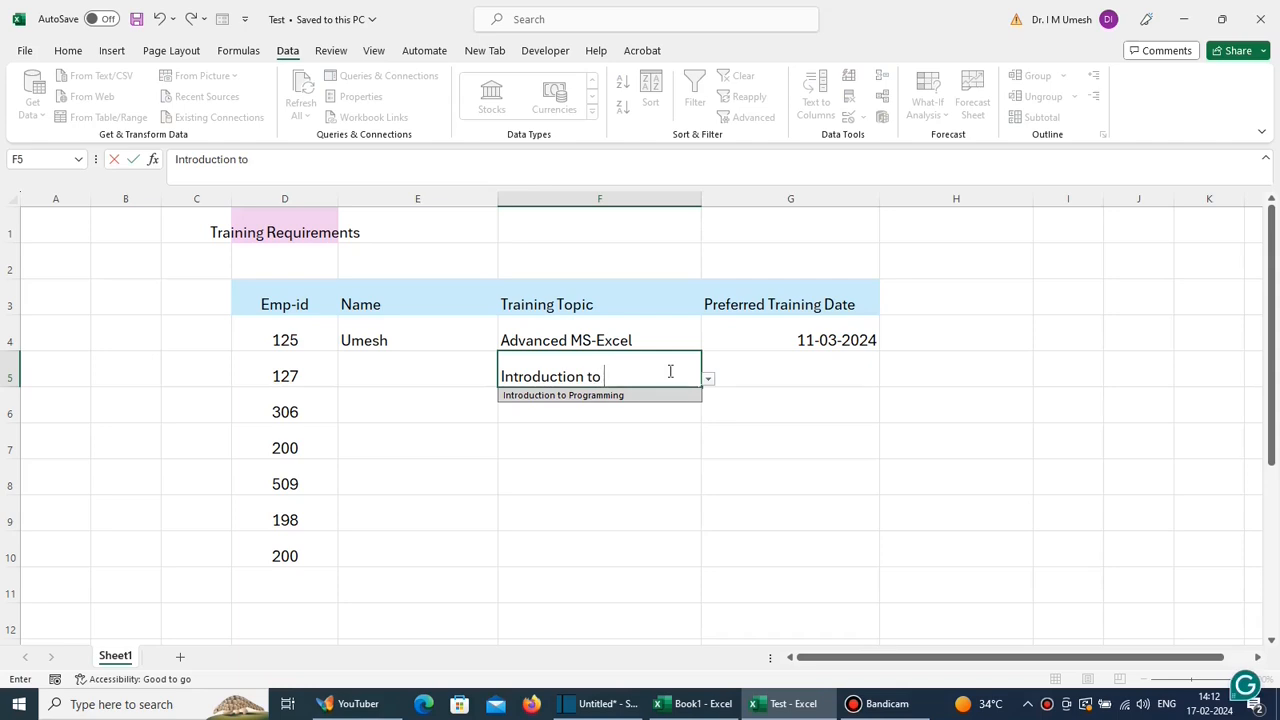
{"action": "type", "text": "C Programmin"}
{"action": "type", "text": "g"}
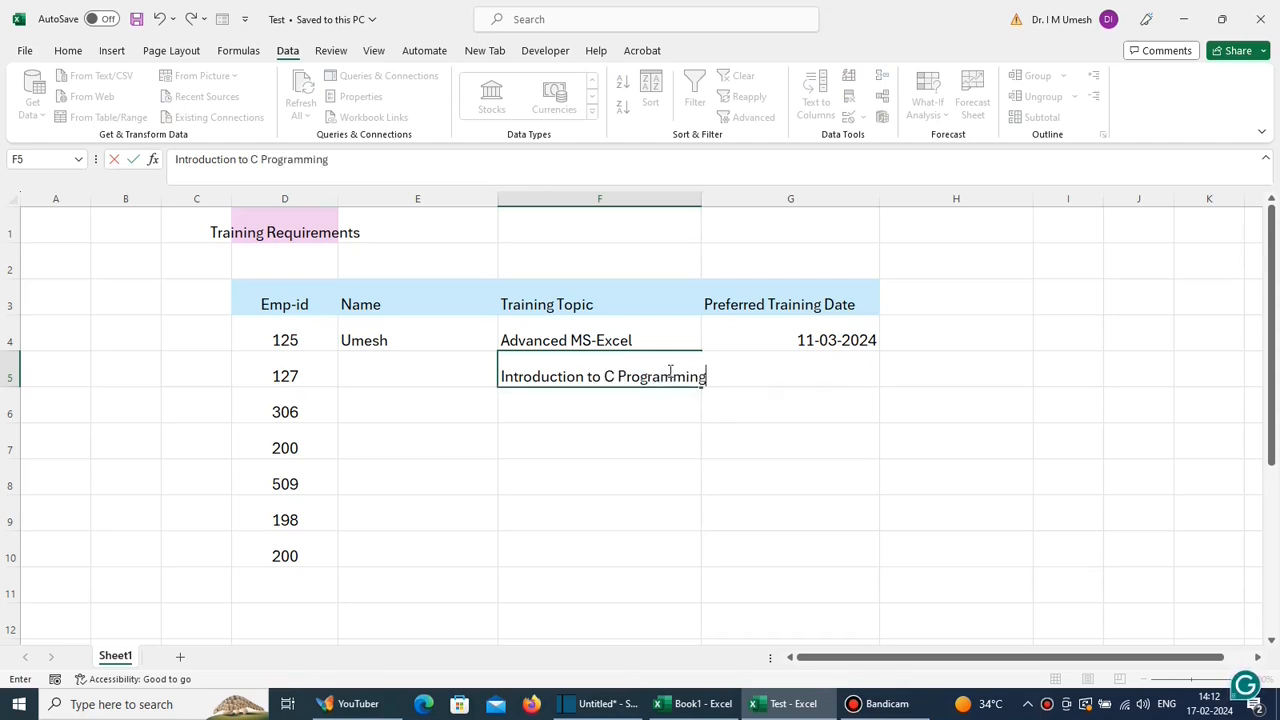
{"action": "key", "text": "Return"}
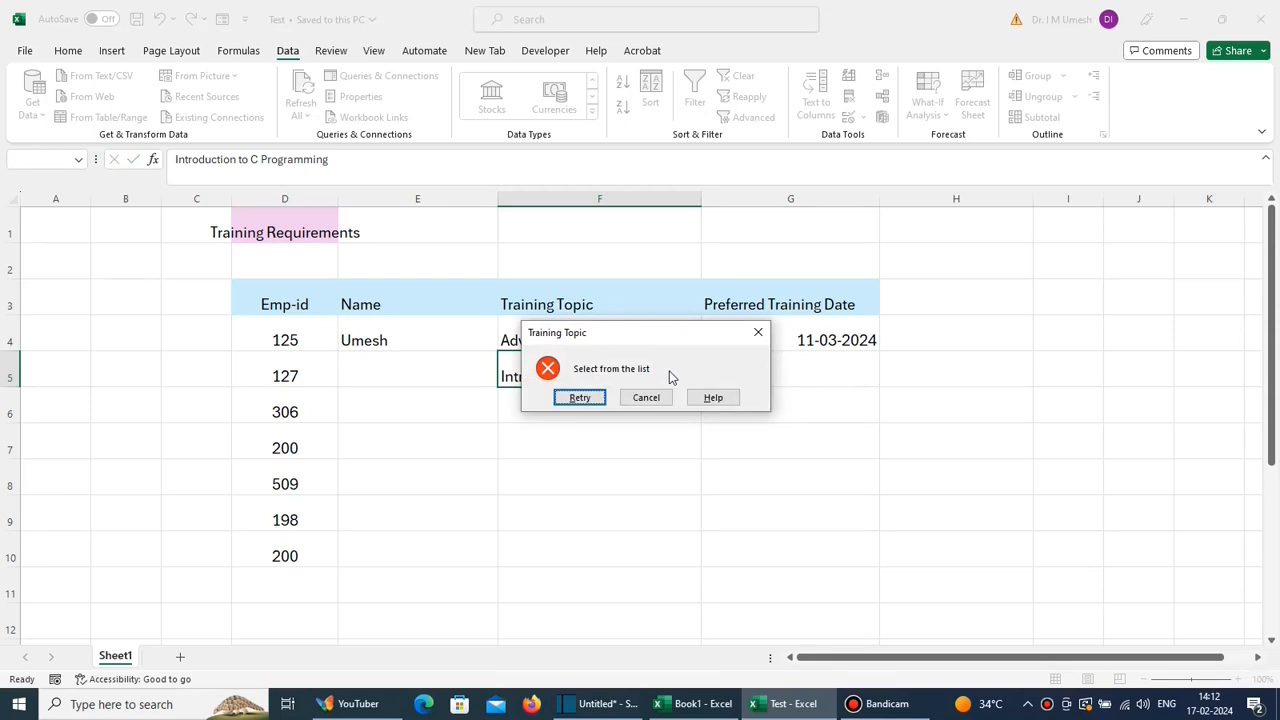
{"action": "left_click", "coordinate": [579, 397]}
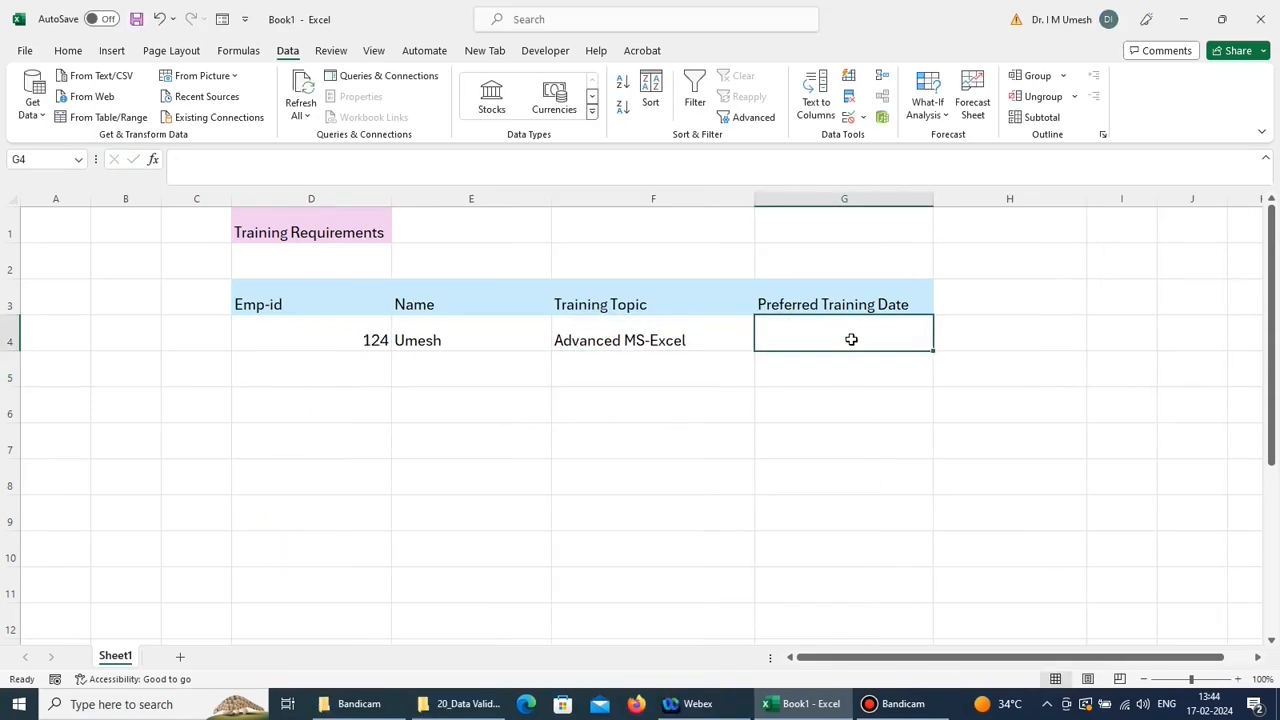
Step: Restrict the Preferred Training Date cells G4:G11 to dates between 10-03-2024 and 20-03-2024
{"action": "left_click_drag", "start_coordinate": [851, 340], "coordinate": [844, 586]}
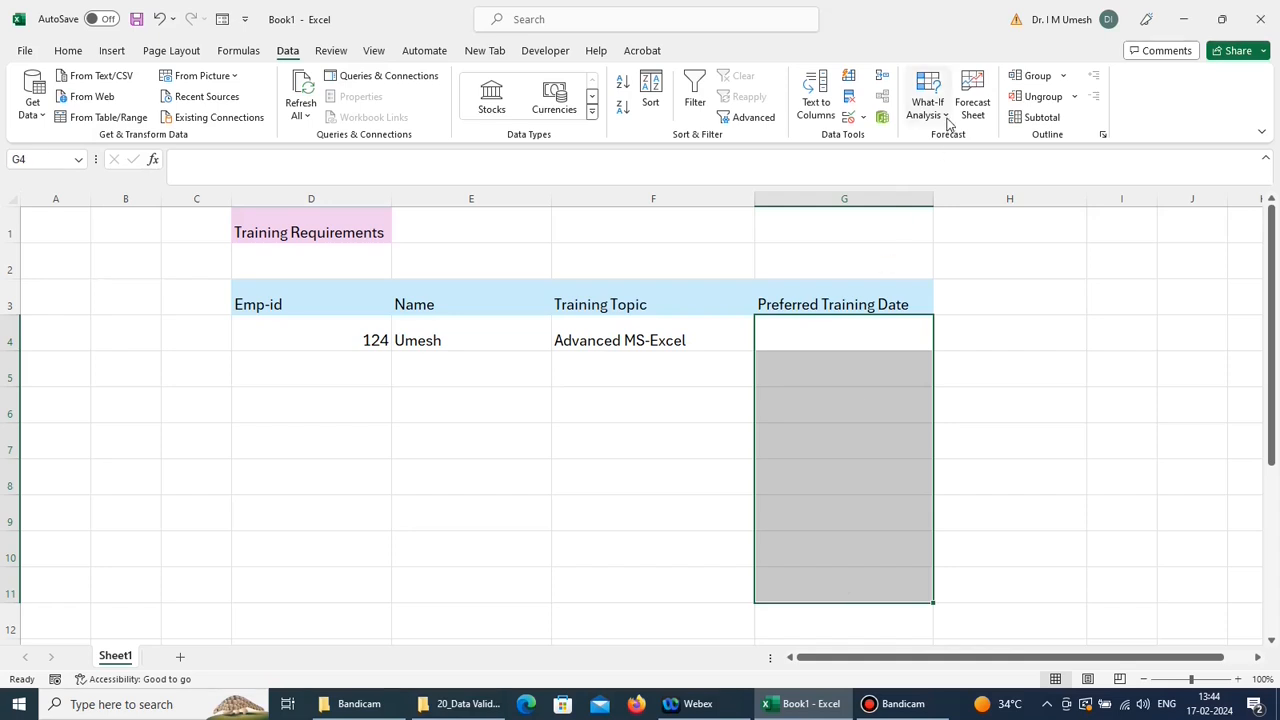
{"action": "left_click", "coordinate": [862, 118]}
{"action": "left_click", "coordinate": [868, 137]}
{"action": "left_click", "coordinate": [768, 369]}
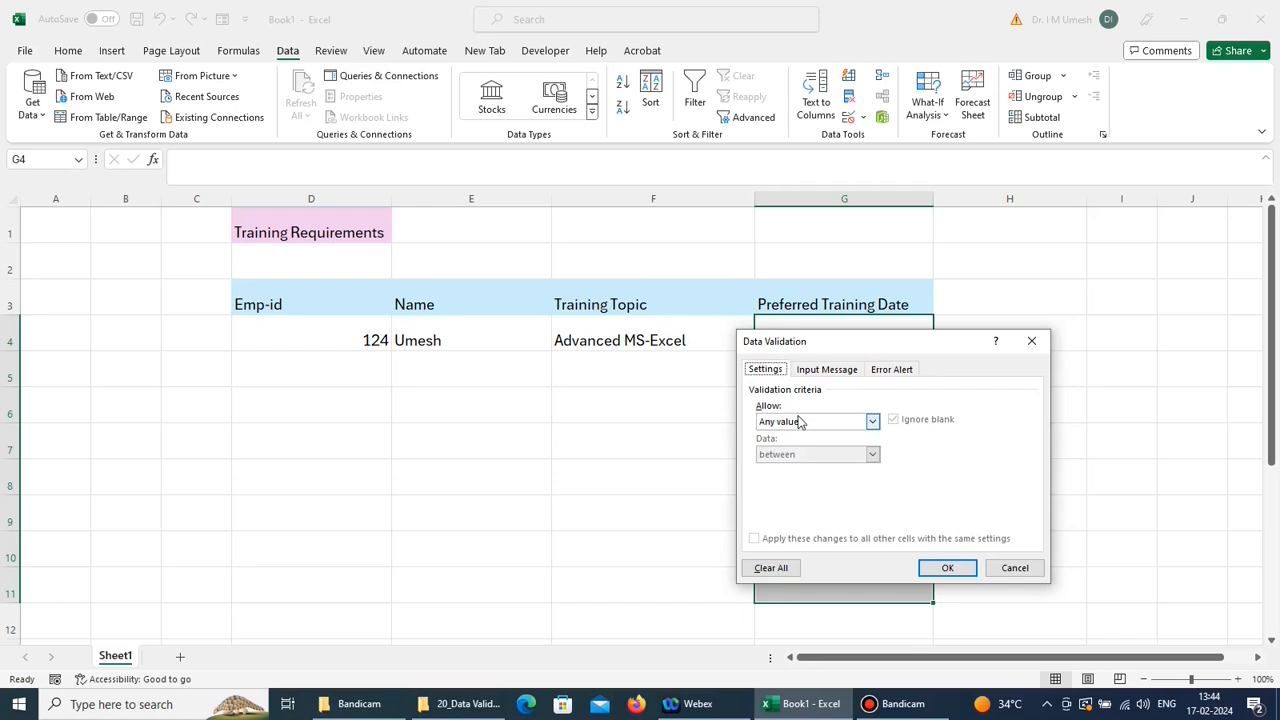
{"action": "left_click", "coordinate": [808, 422]}
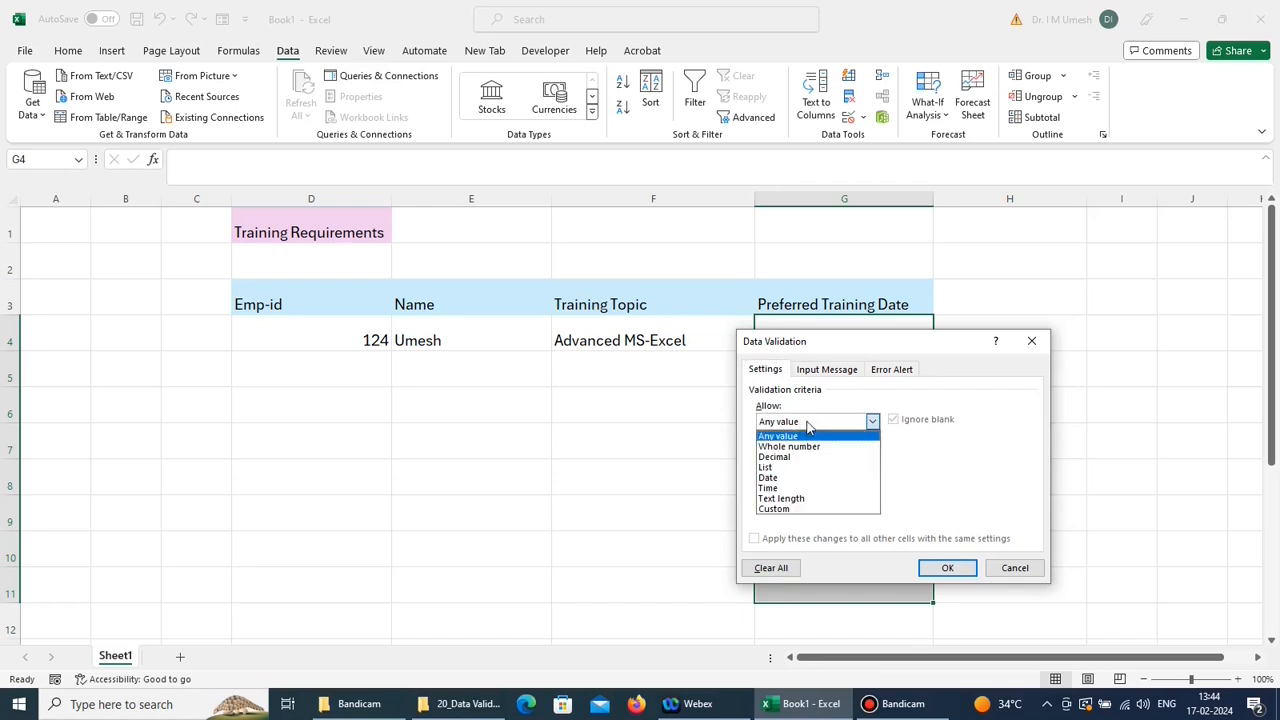
{"action": "left_click", "coordinate": [808, 478]}
{"action": "left_click", "coordinate": [799, 488]}
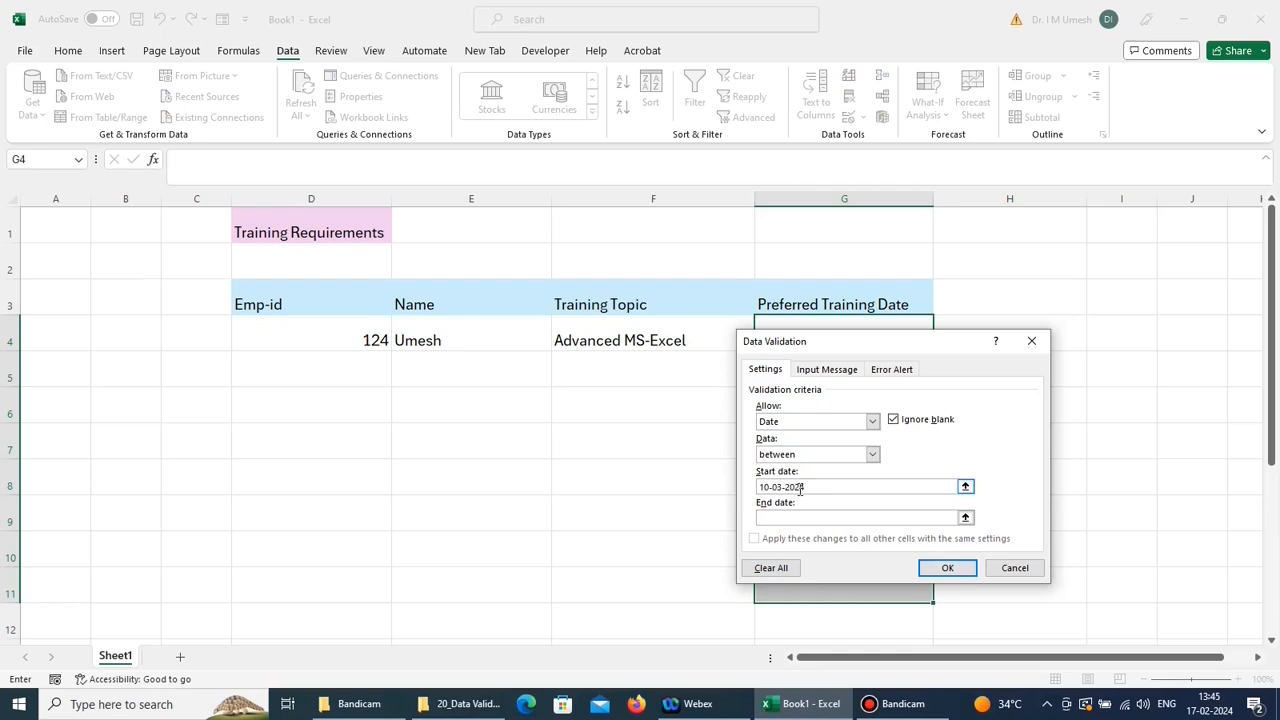
{"action": "left_click", "coordinate": [802, 518]}
{"action": "type", "text": "20-03-2024"}
{"action": "left_click", "coordinate": [948, 568]}
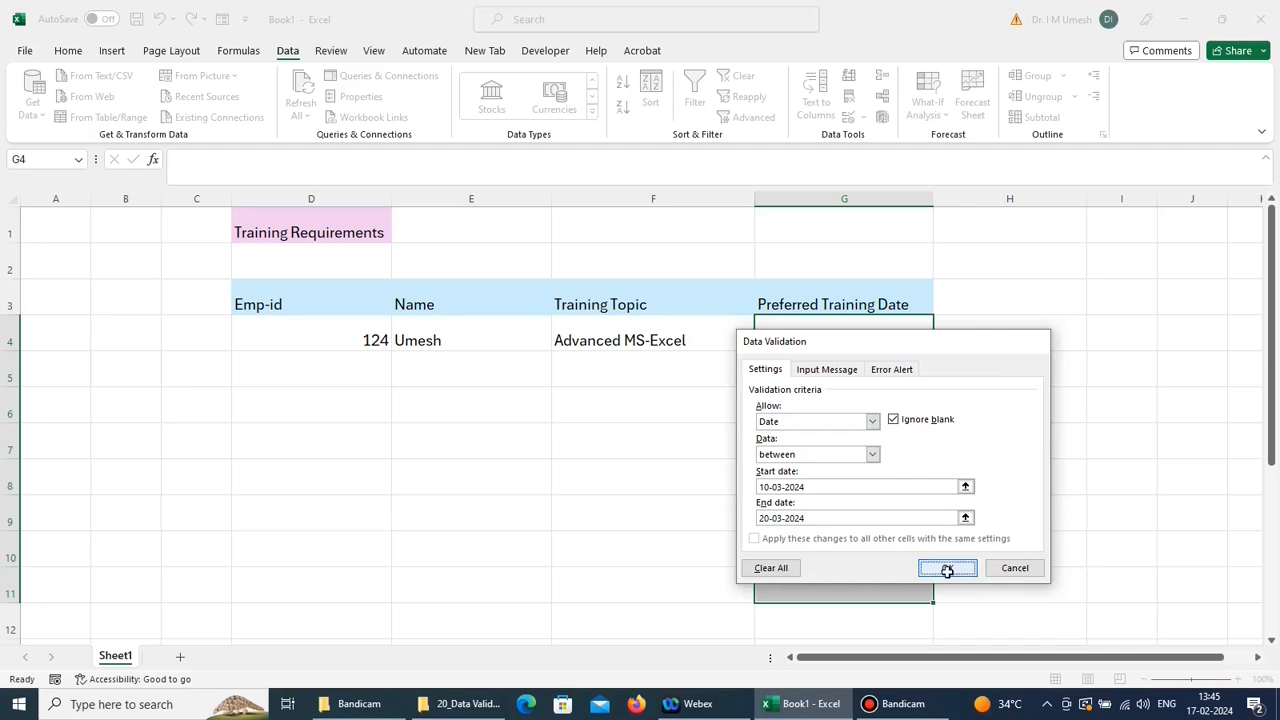
Step: Enter the in-range date 11-03-2024 in G4 under Preferred Training Date
{"action": "left_click", "coordinate": [806, 341]}
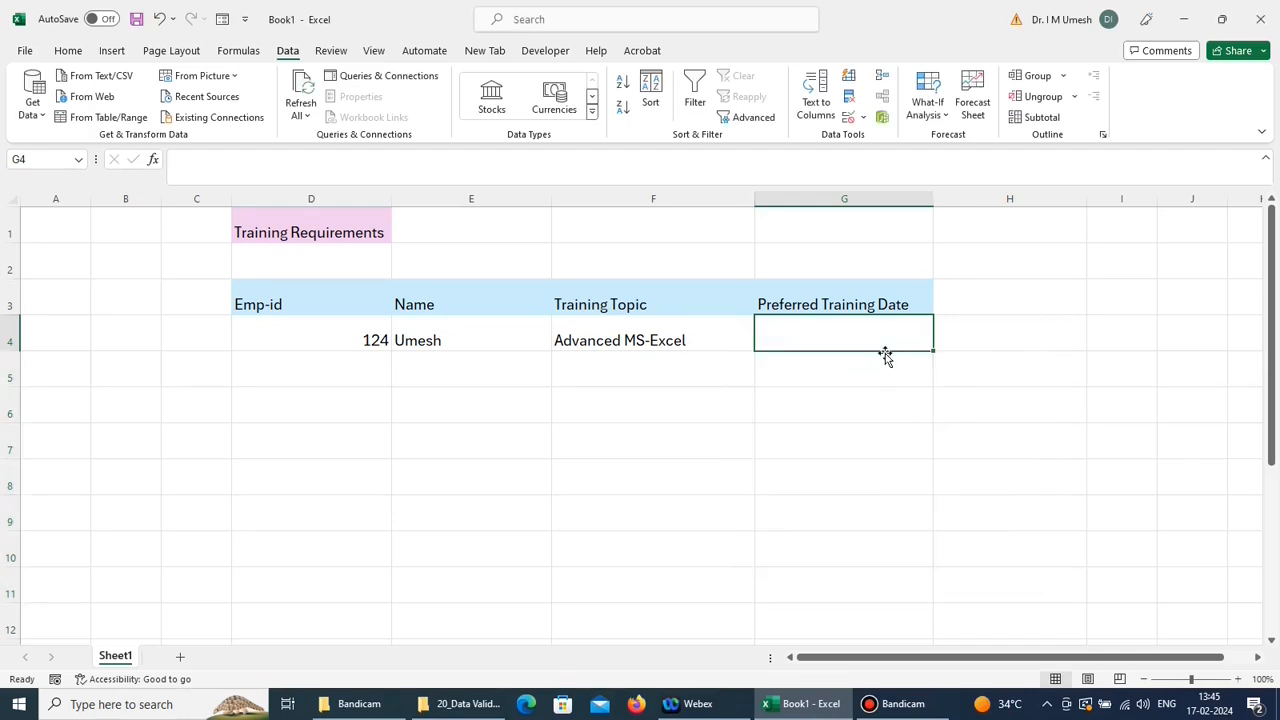
{"action": "type", "text": "11-03-2024"}
{"action": "key", "text": "Return"}
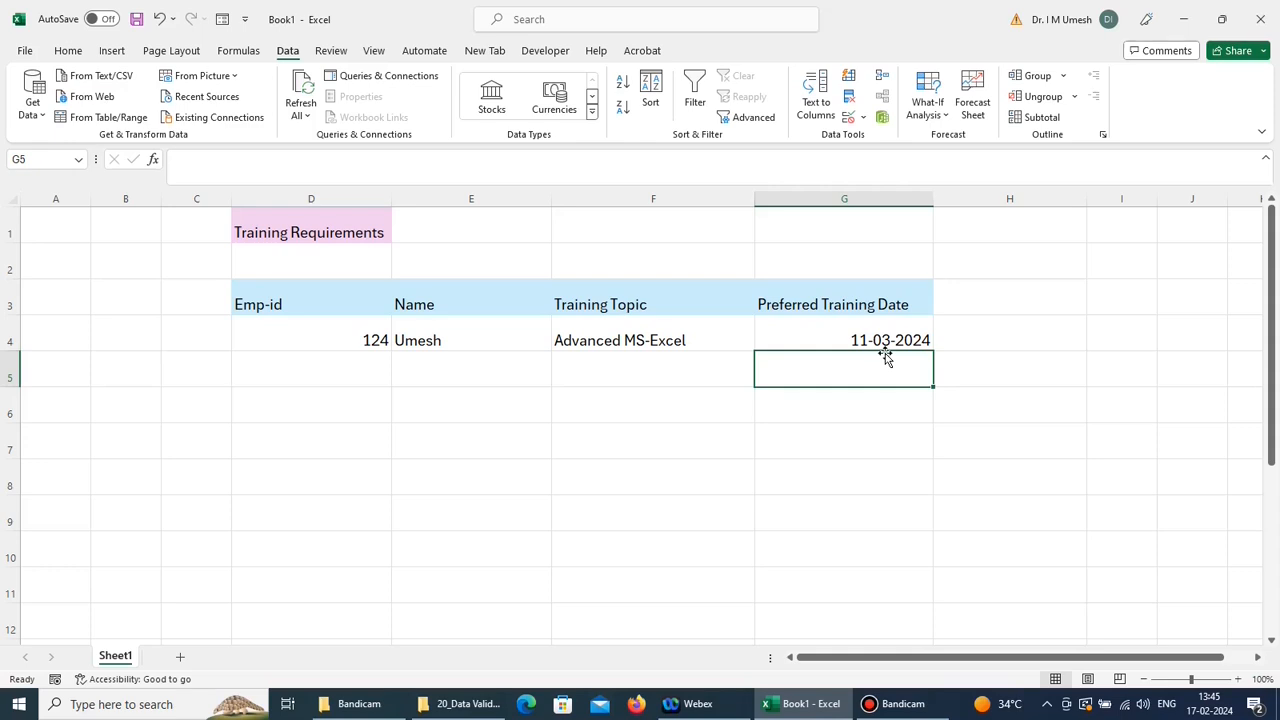
Step: Try to enter the out-of-range date 25-03-2024 in G5 and cancel the entry
{"action": "type", "text": "25-0"}
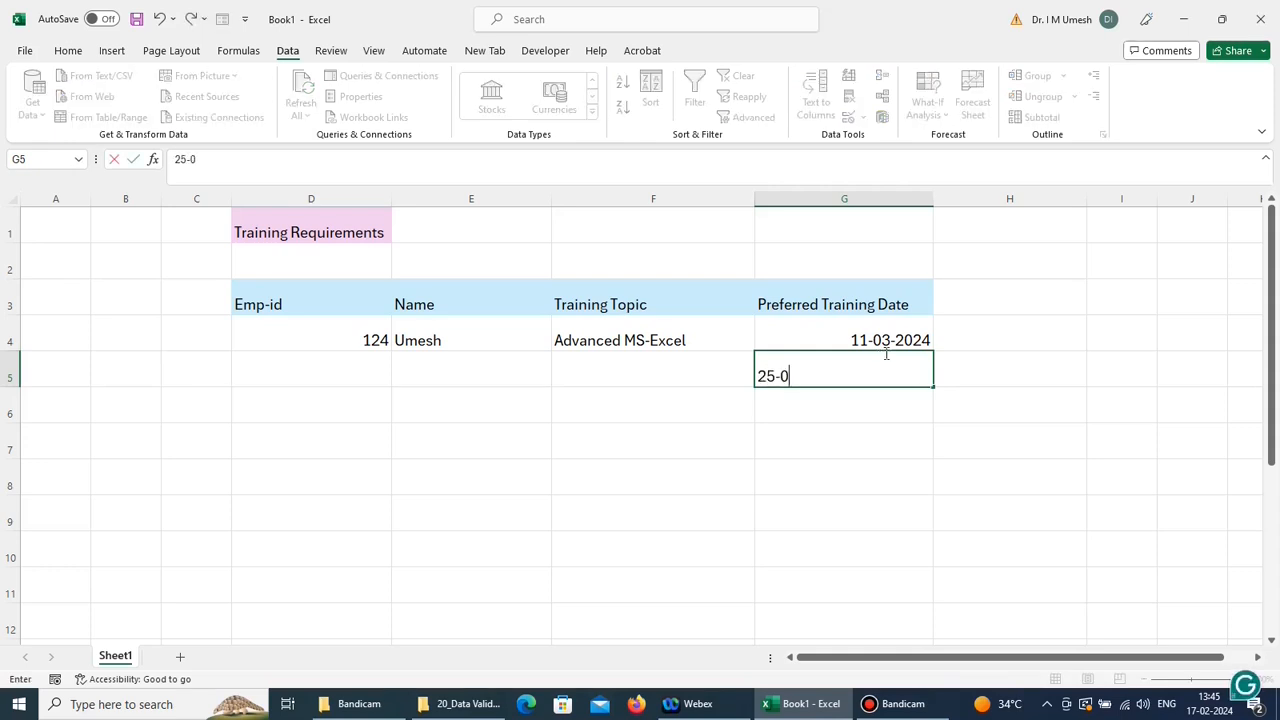
{"action": "type", "text": "3-2024"}
{"action": "key", "text": "Return"}
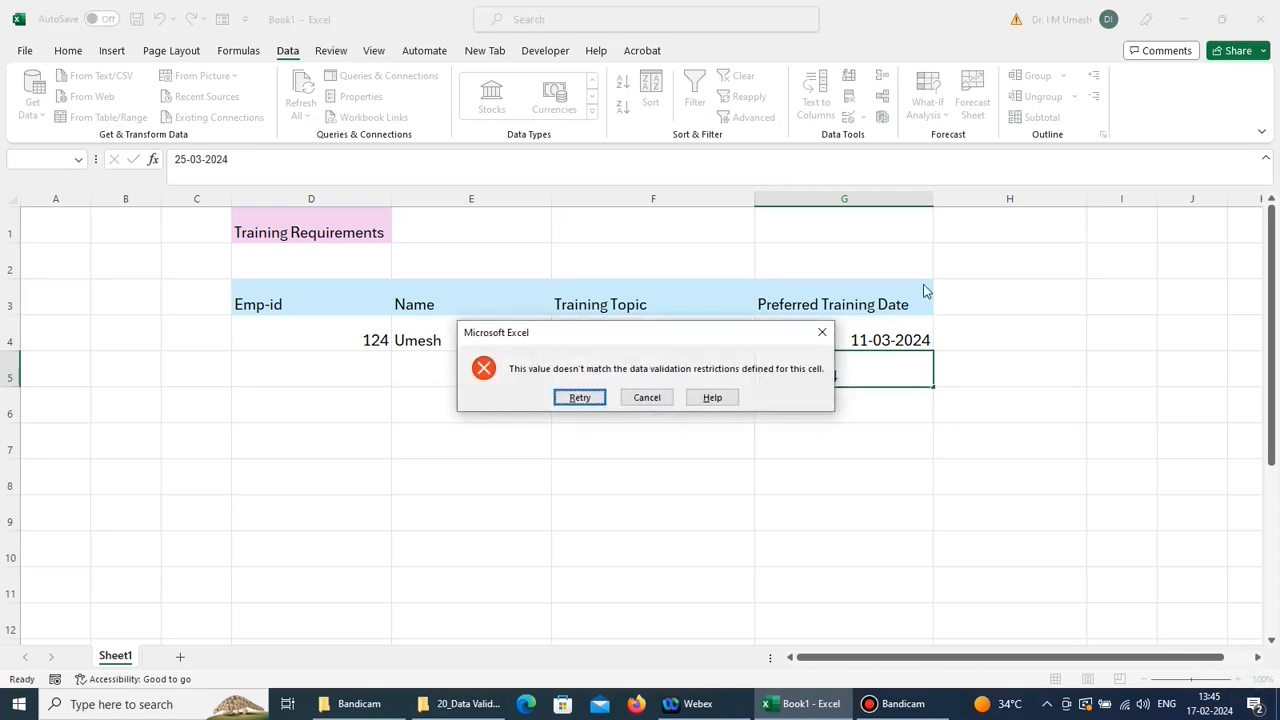
{"action": "left_click", "coordinate": [648, 398]}
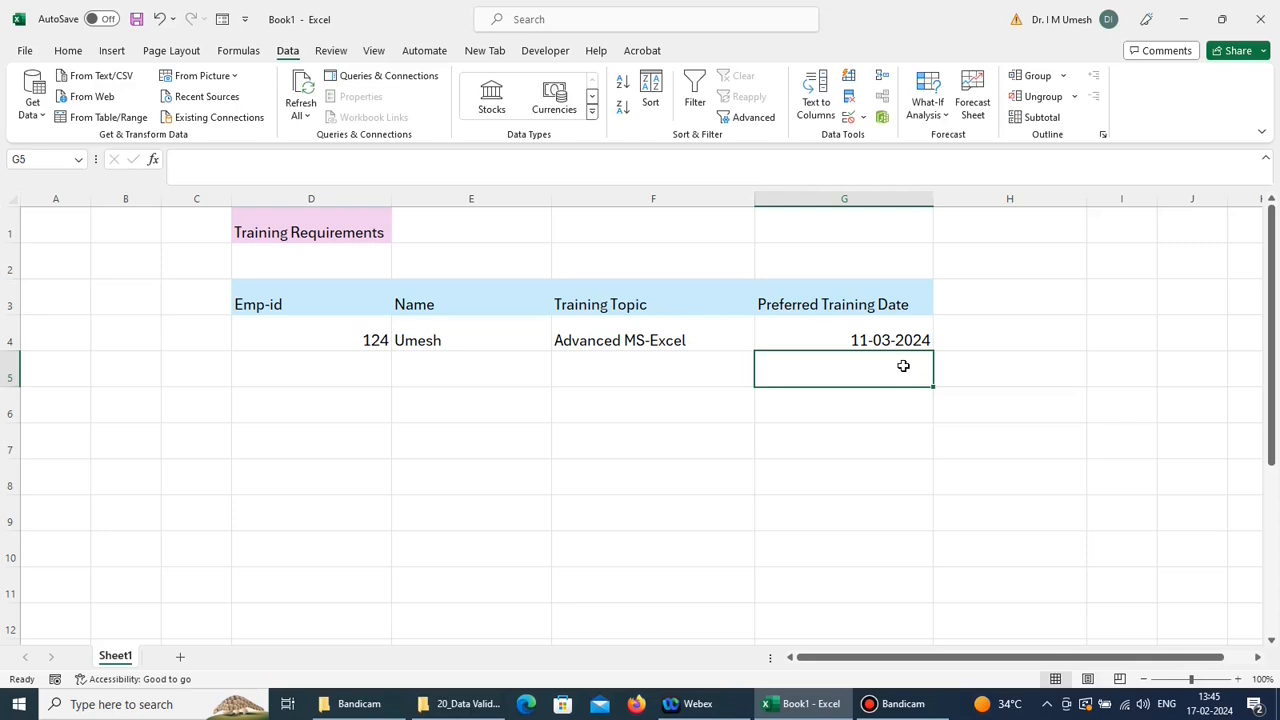
Step: Try to enter the out-of-range date 21-03-2024 in G5 to test the Preferred Training Date validation
{"action": "type", "text": "21-03-2024"}
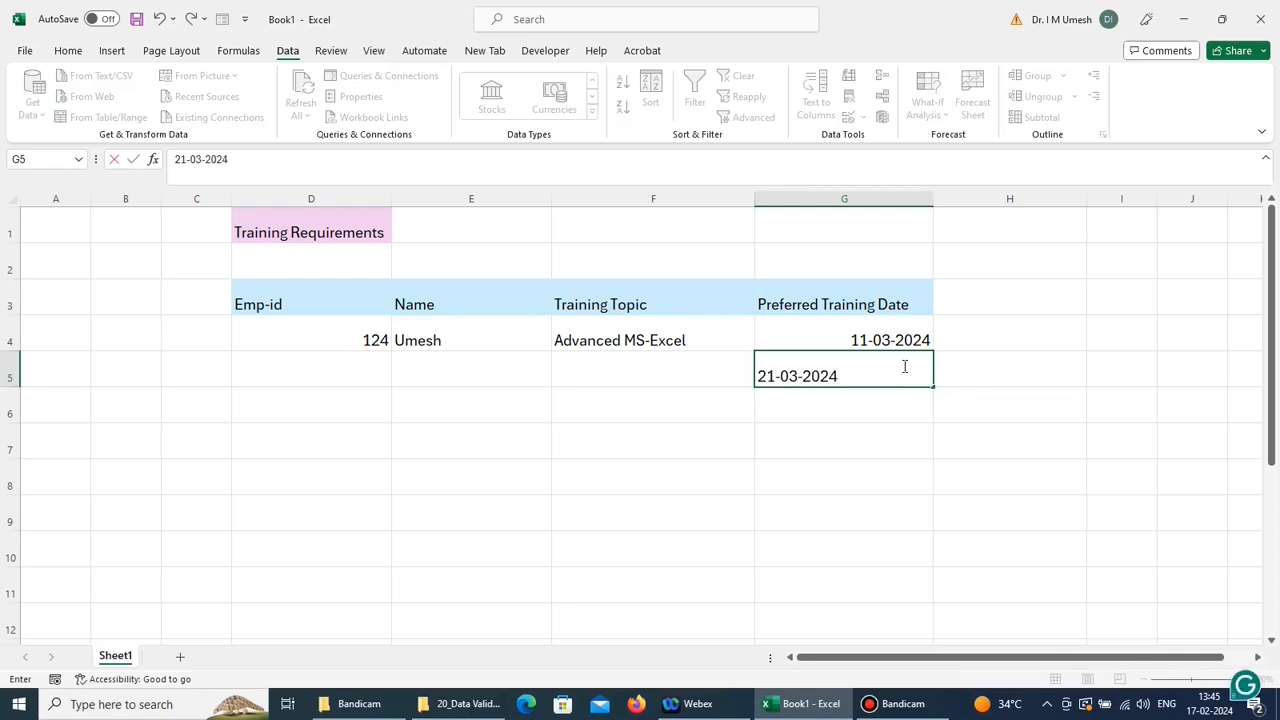
{"action": "key", "text": "Return"}
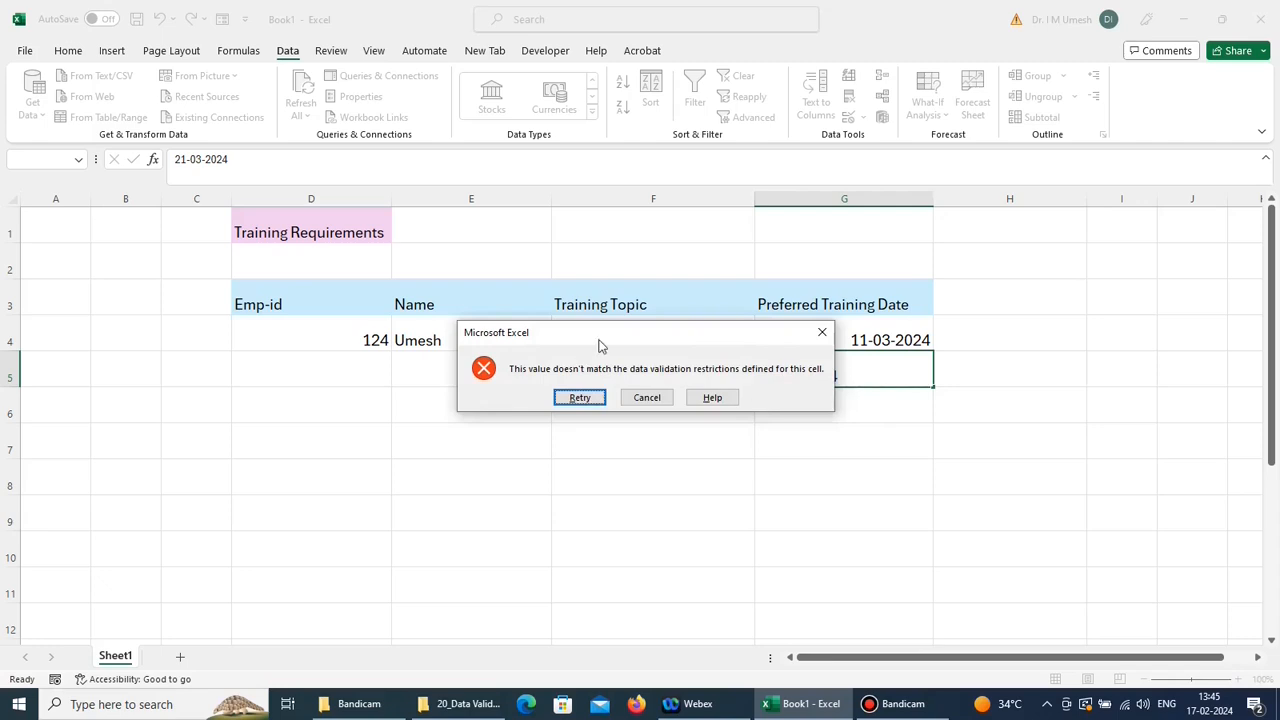
{"action": "left_click_drag", "start_coordinate": [600, 345], "coordinate": [614, 435]}
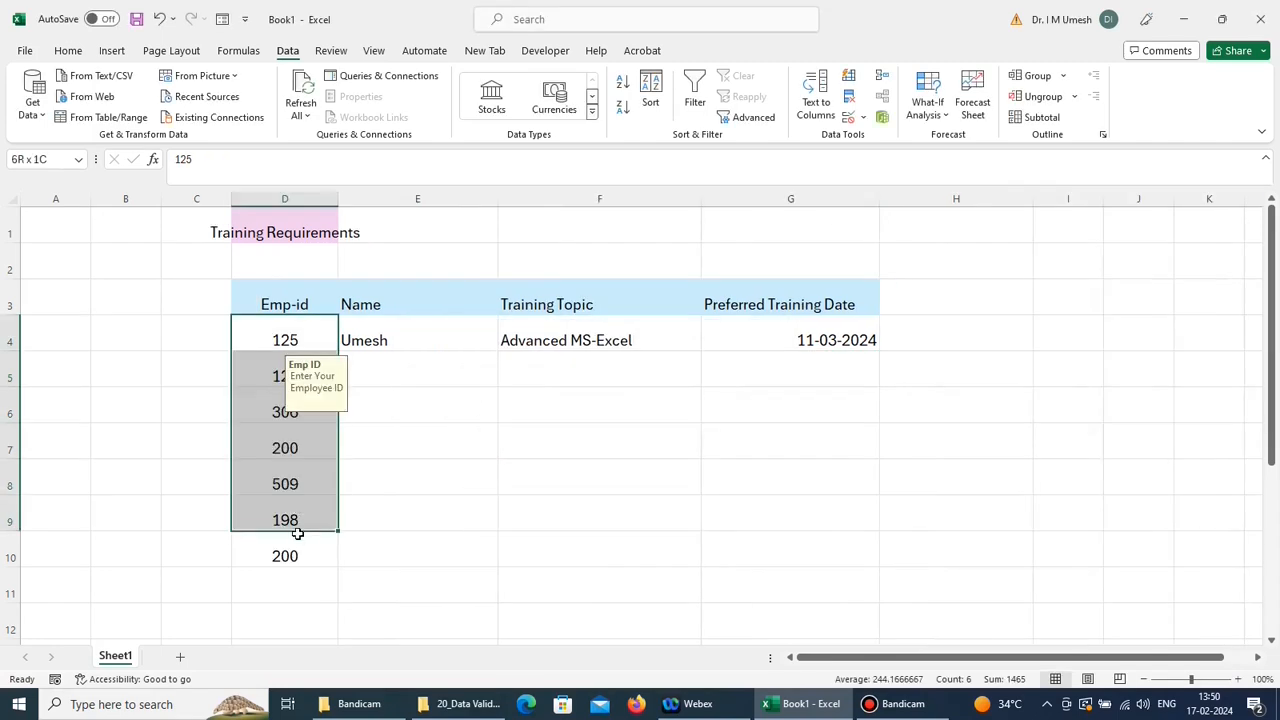
Step: Circle the invalid data among the Emp-id values in D4:D10, and deselect the range
{"action": "left_click_drag", "start_coordinate": [294, 531], "coordinate": [298, 551]}
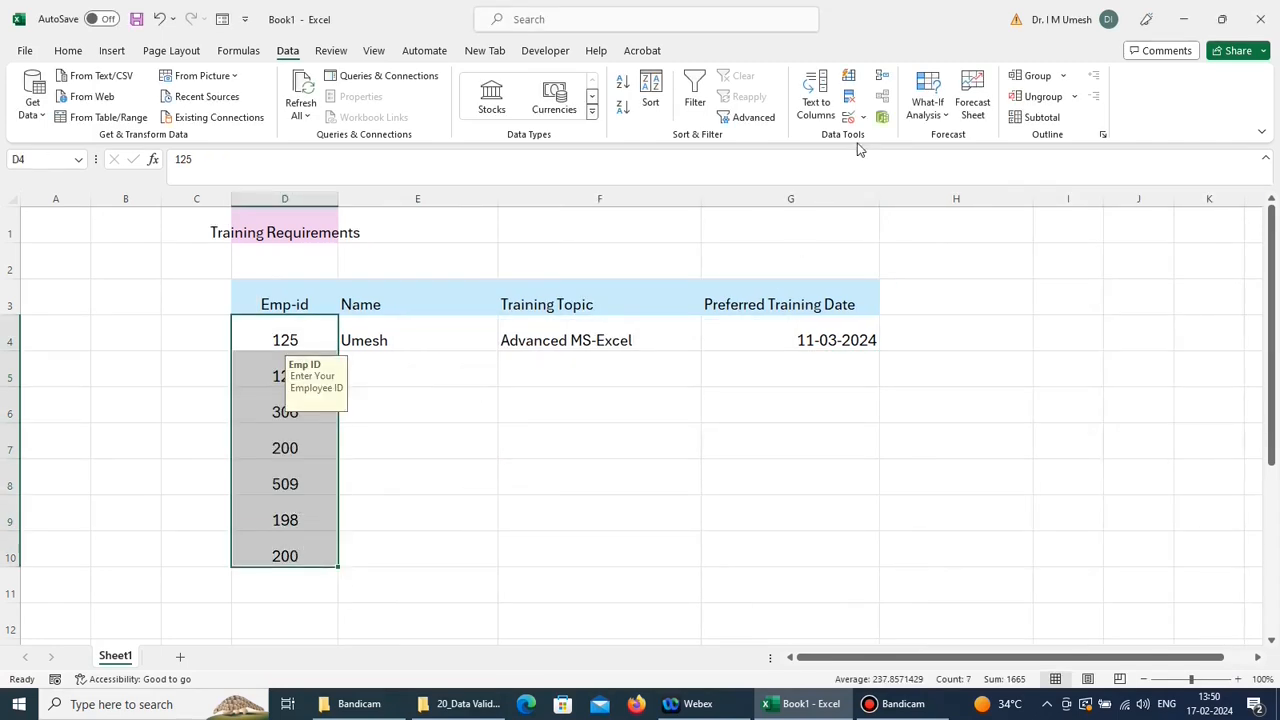
{"action": "left_click", "coordinate": [863, 117]}
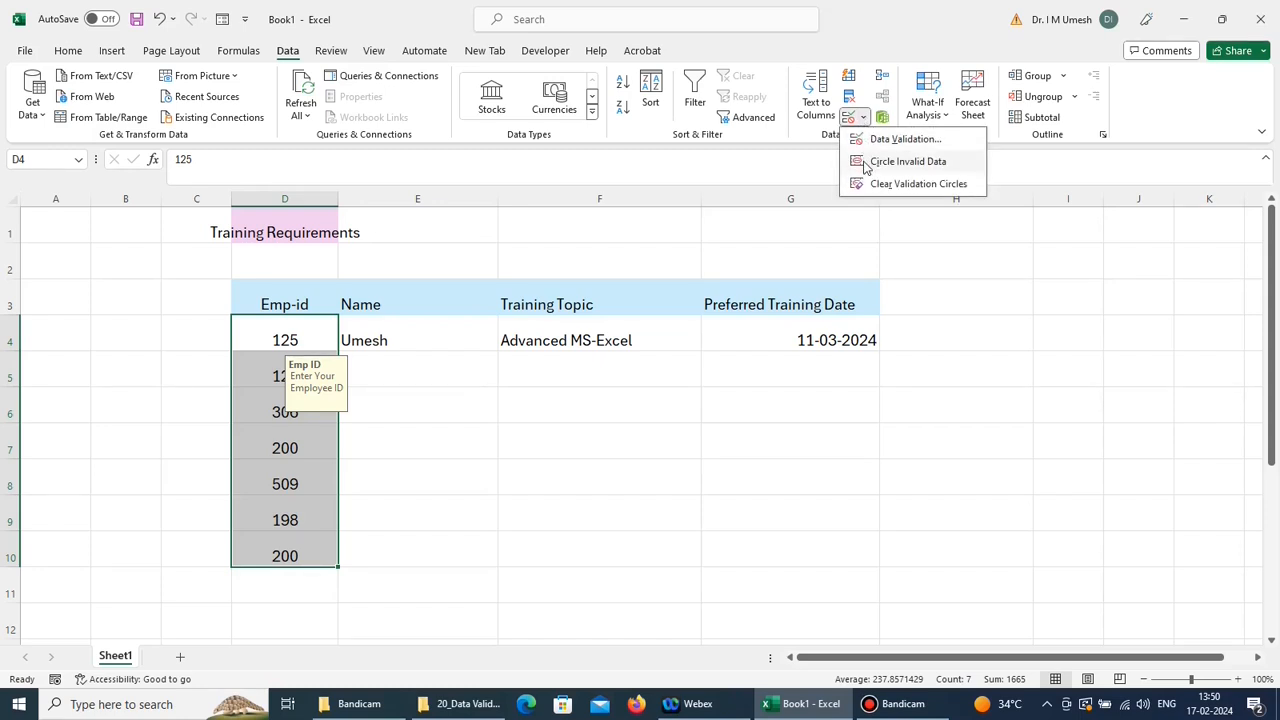
{"action": "left_click", "coordinate": [866, 164]}
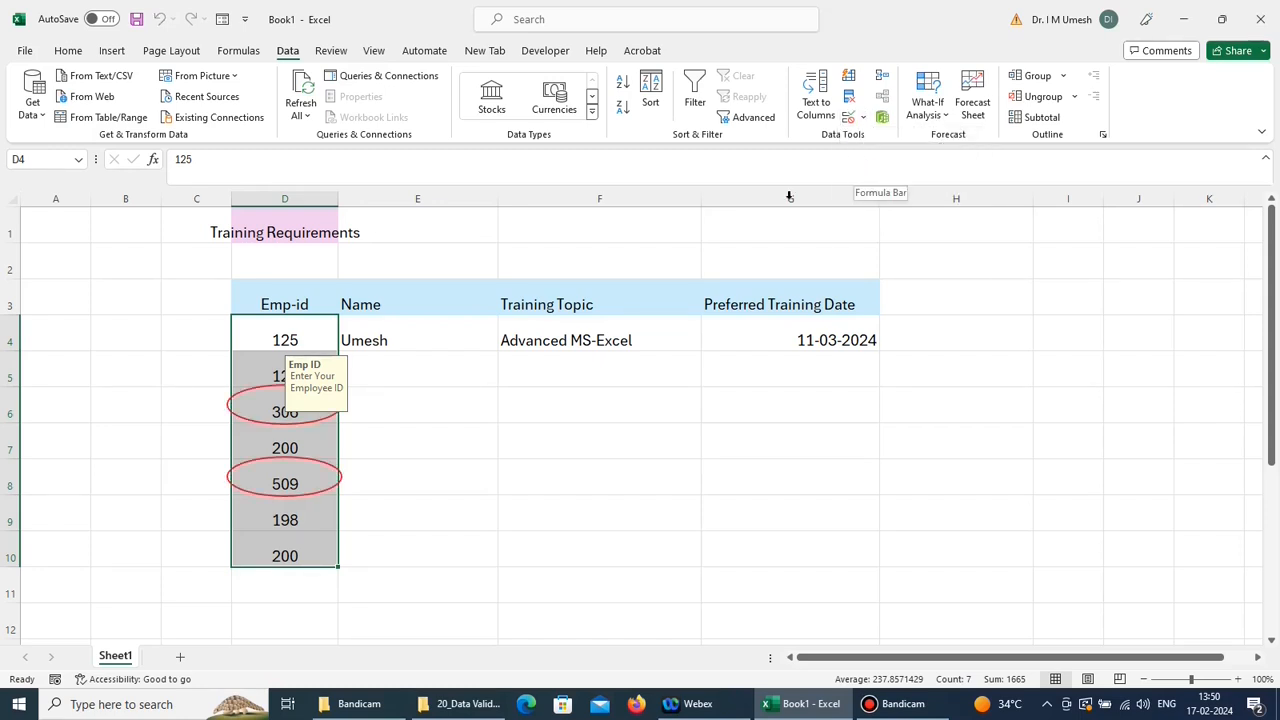
{"action": "left_click", "coordinate": [292, 620]}
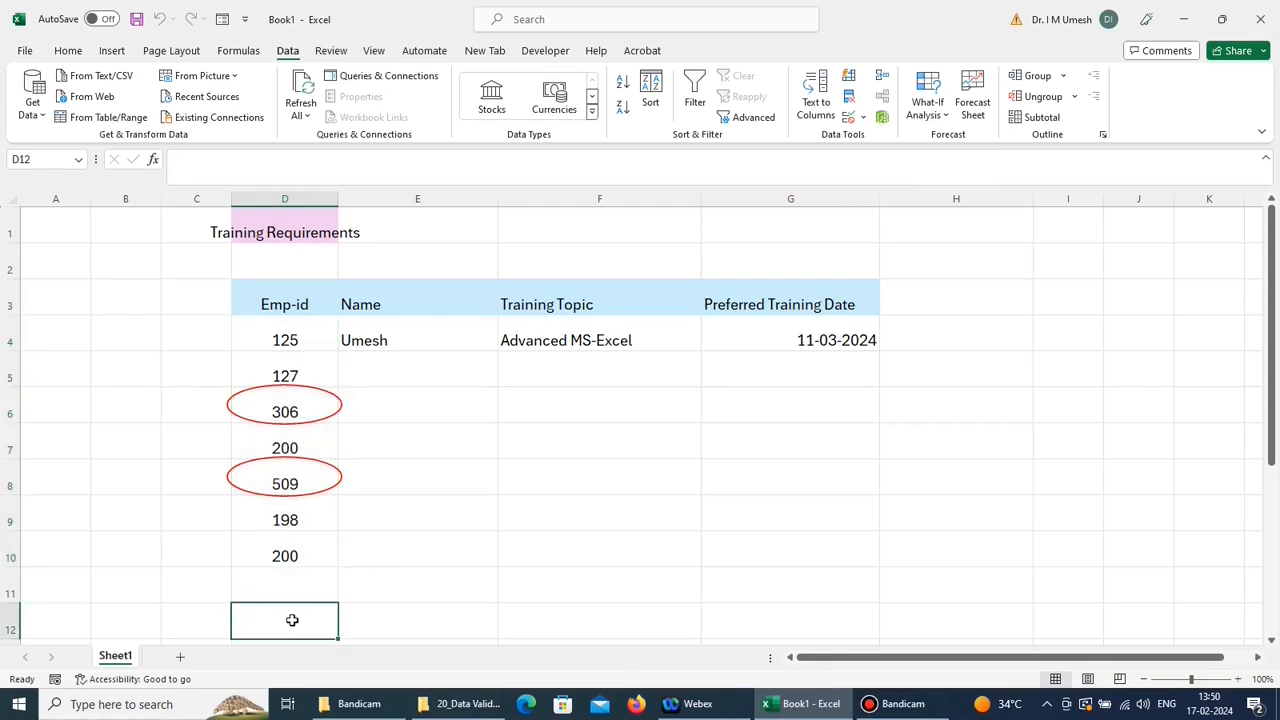